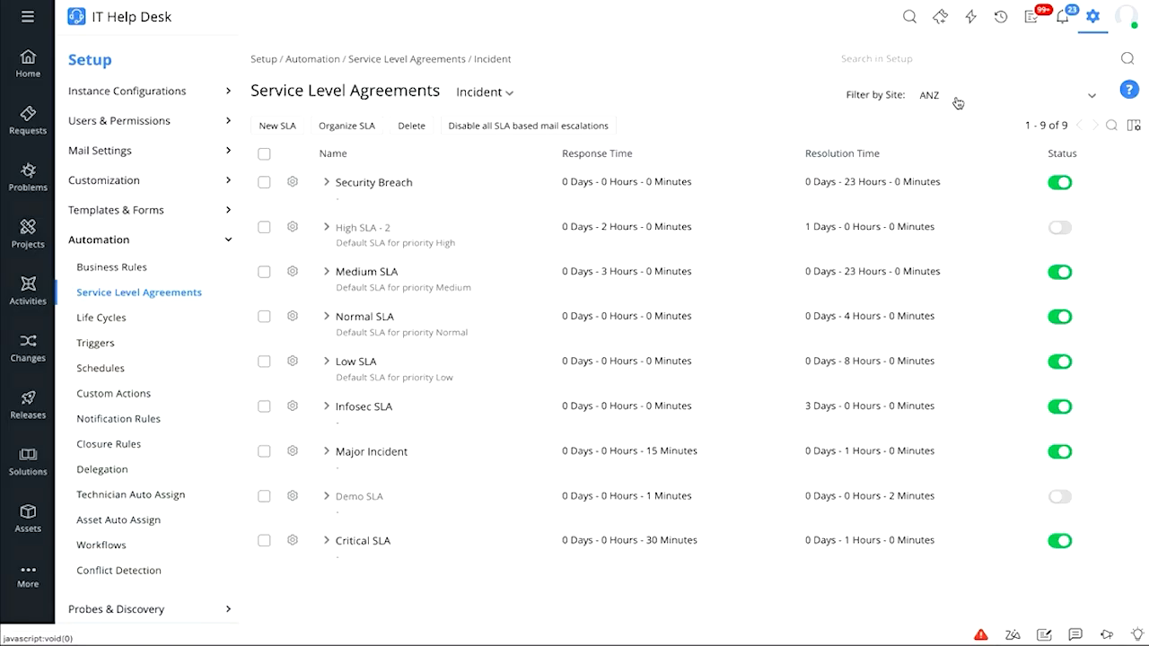
Keep the site filter on ANZ and start a new incident SLA
left_click(958, 100)
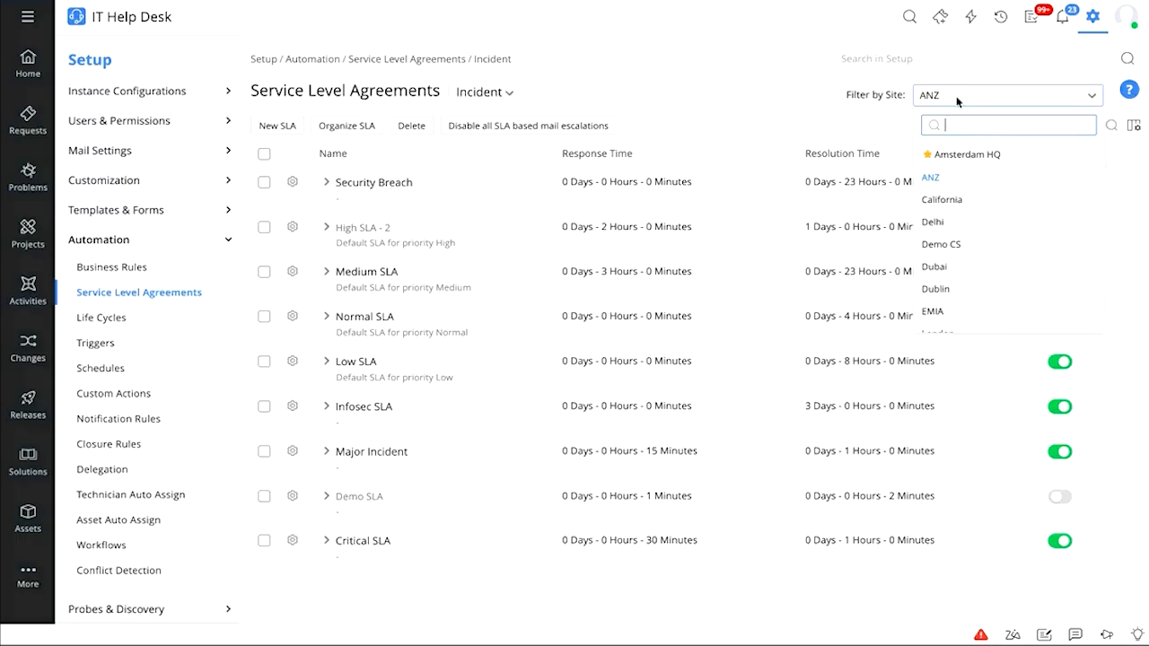
left_click(932, 178)
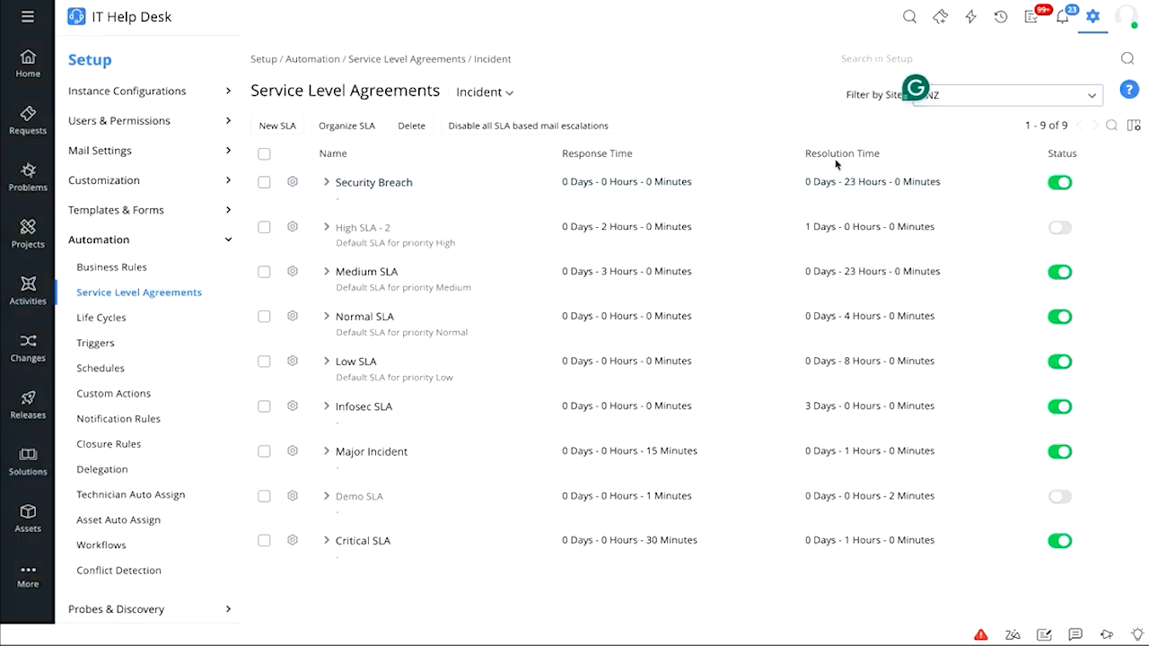
left_click(287, 126)
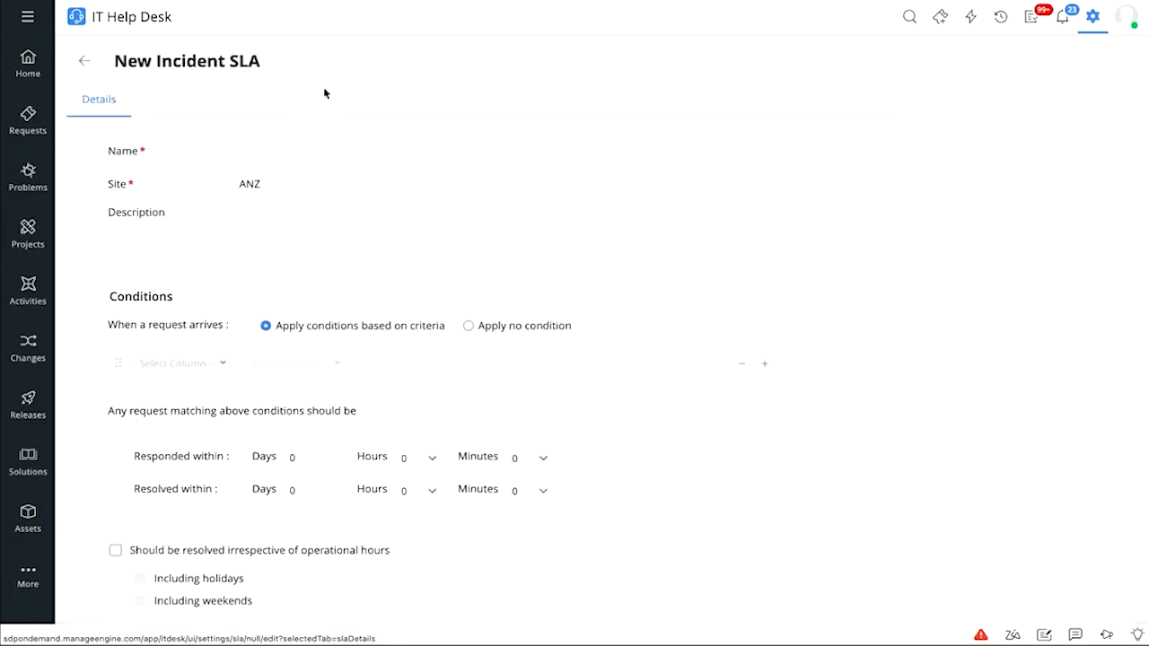
Enter 'High Priority' as the SLA name, leaving the description blank
type("Hi")
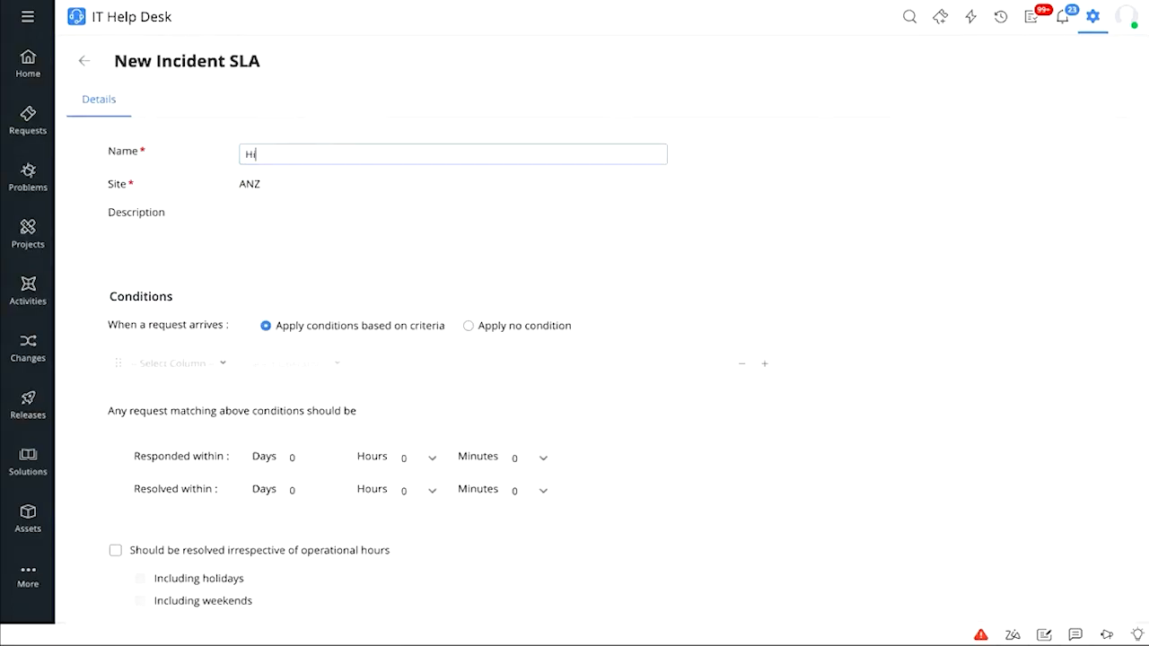
type("gh Priority")
left_click(287, 225)
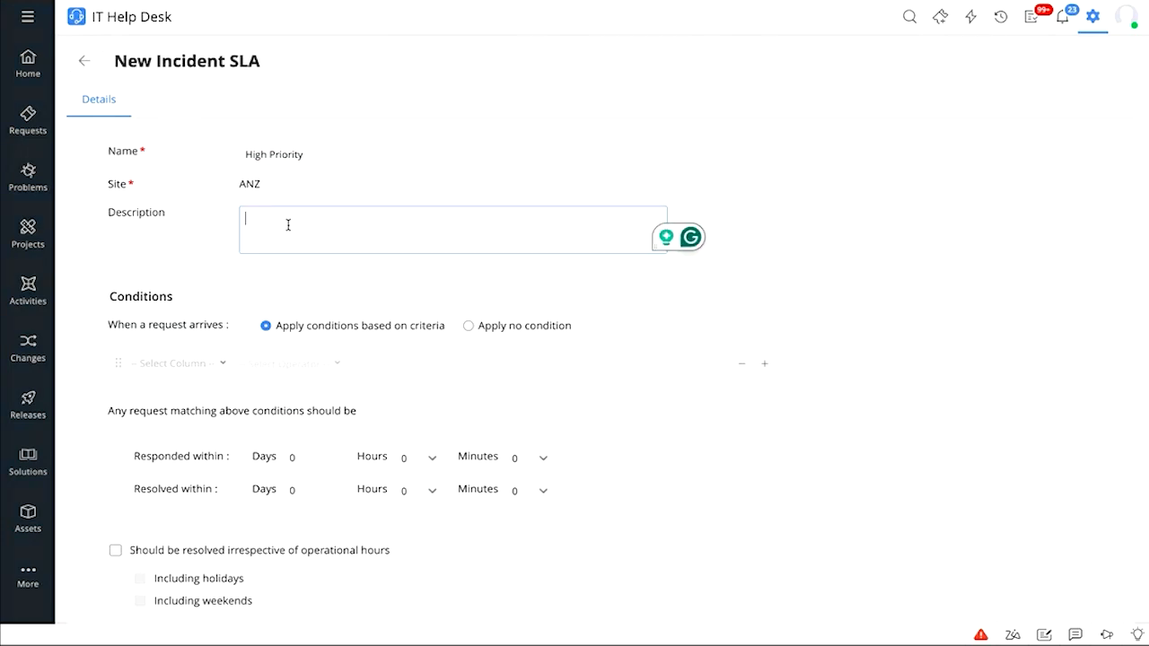
scroll(288, 225, "down", 1)
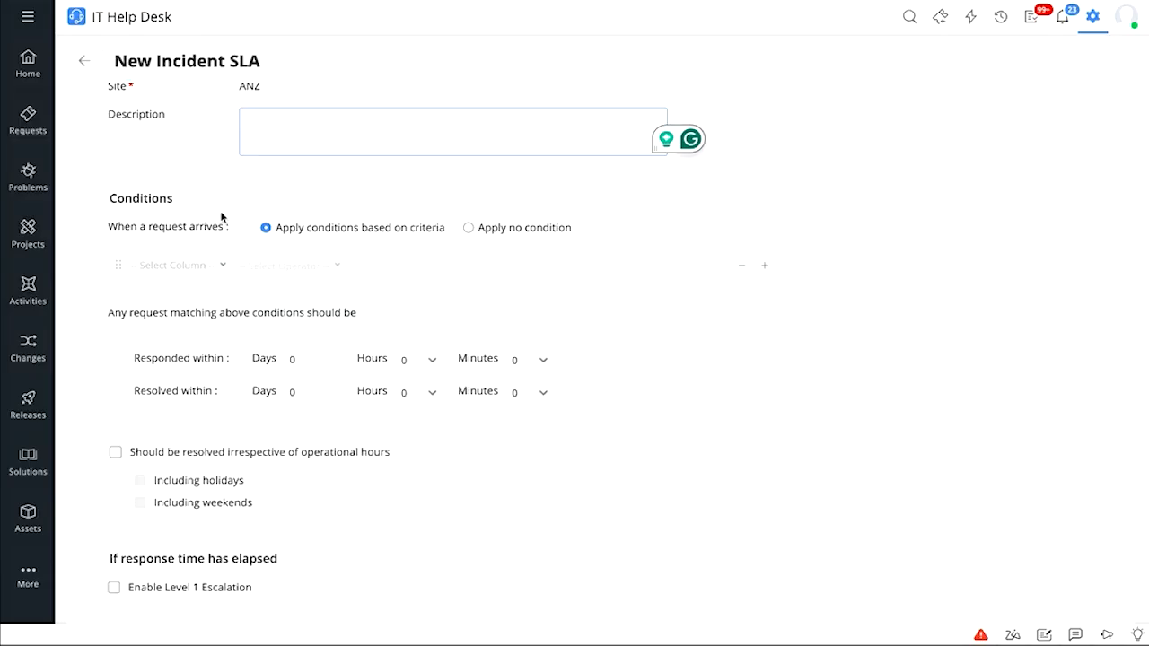
left_click(222, 266)
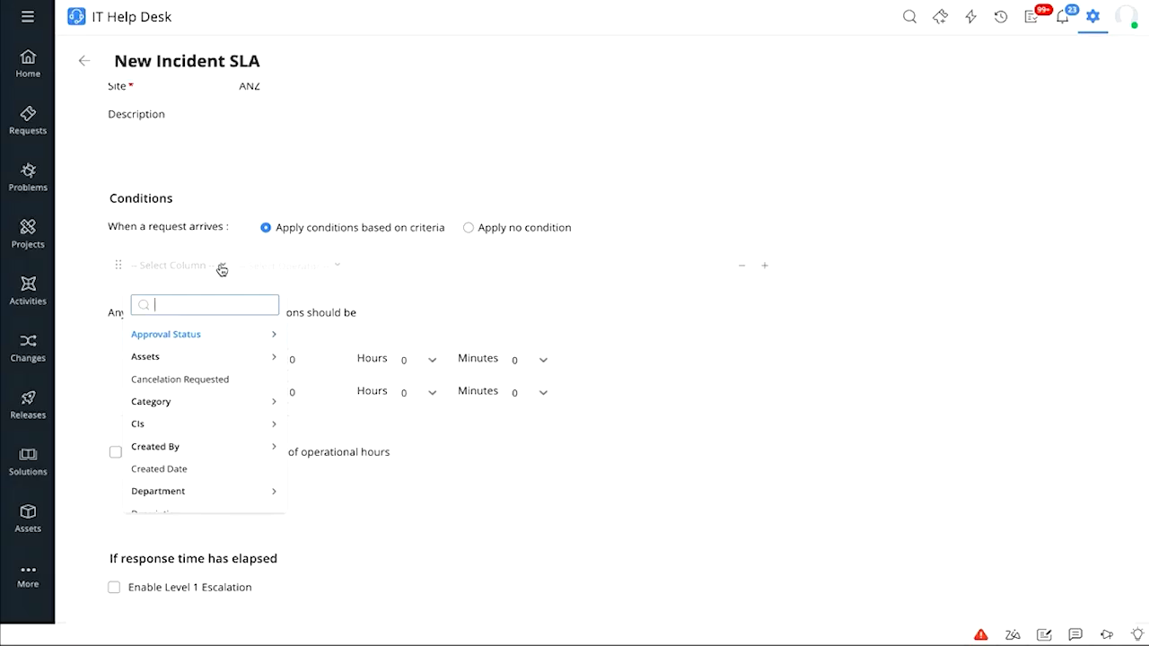
Add the condition Priority is High and set the response time to 2 hours
type("Pre")
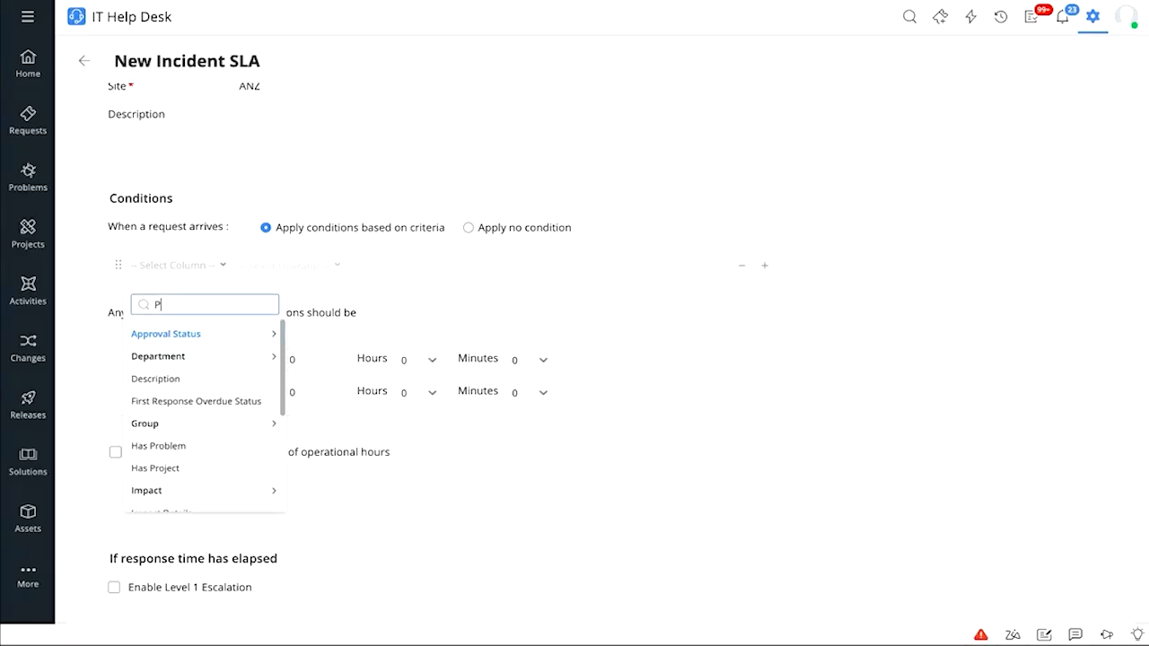
key("BackSpace")
key("BackSpace")
type("rity")
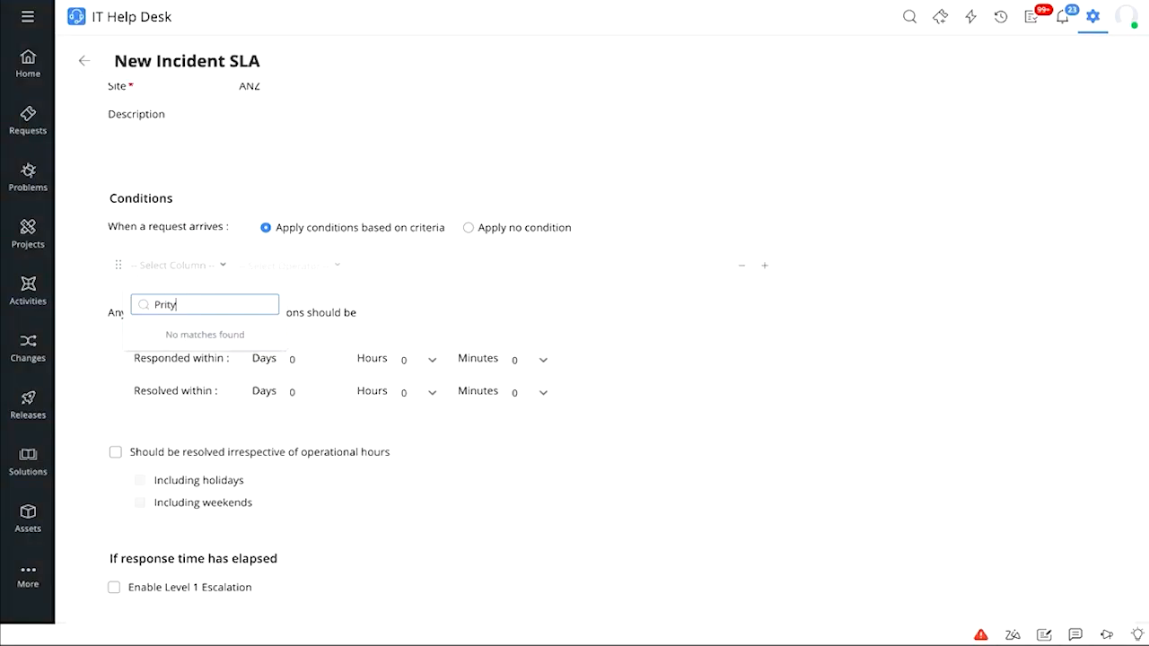
key("BackSpace")
key("BackSpace")
left_click(180, 334)
left_click(230, 270)
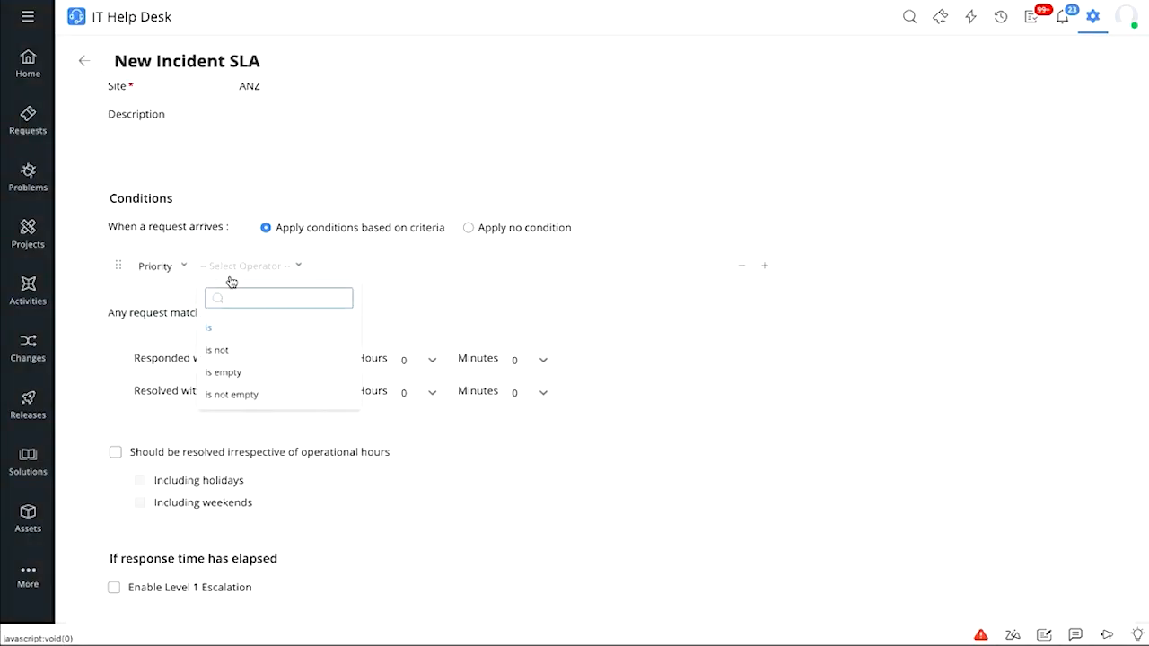
left_click(220, 329)
left_click(267, 315)
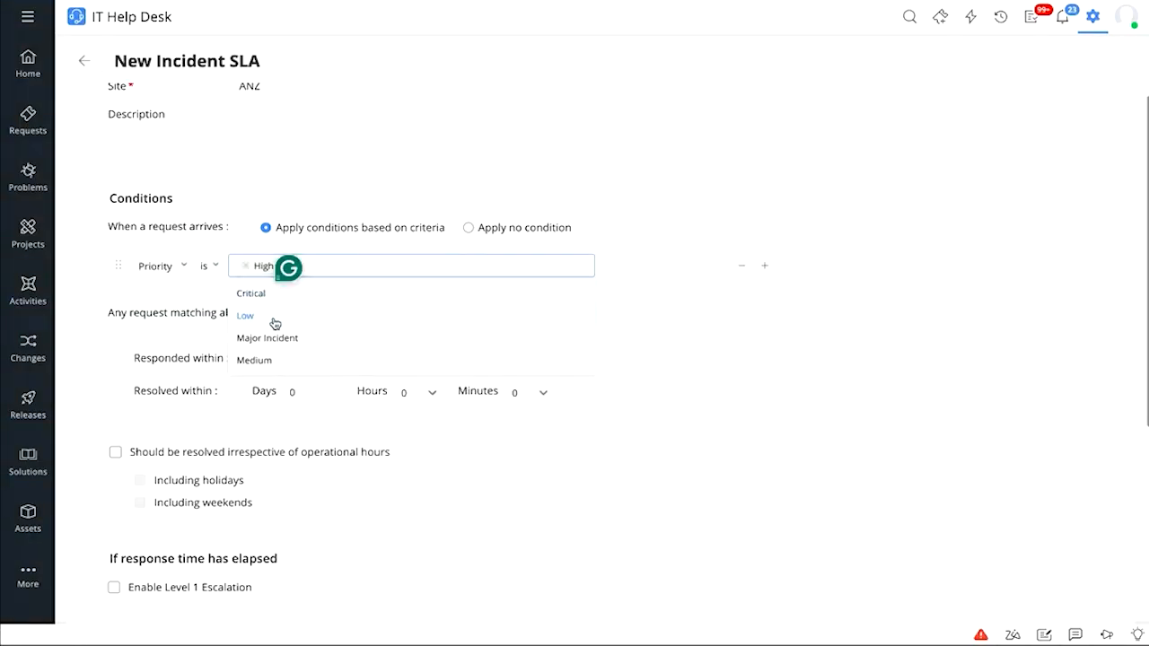
left_click(783, 338)
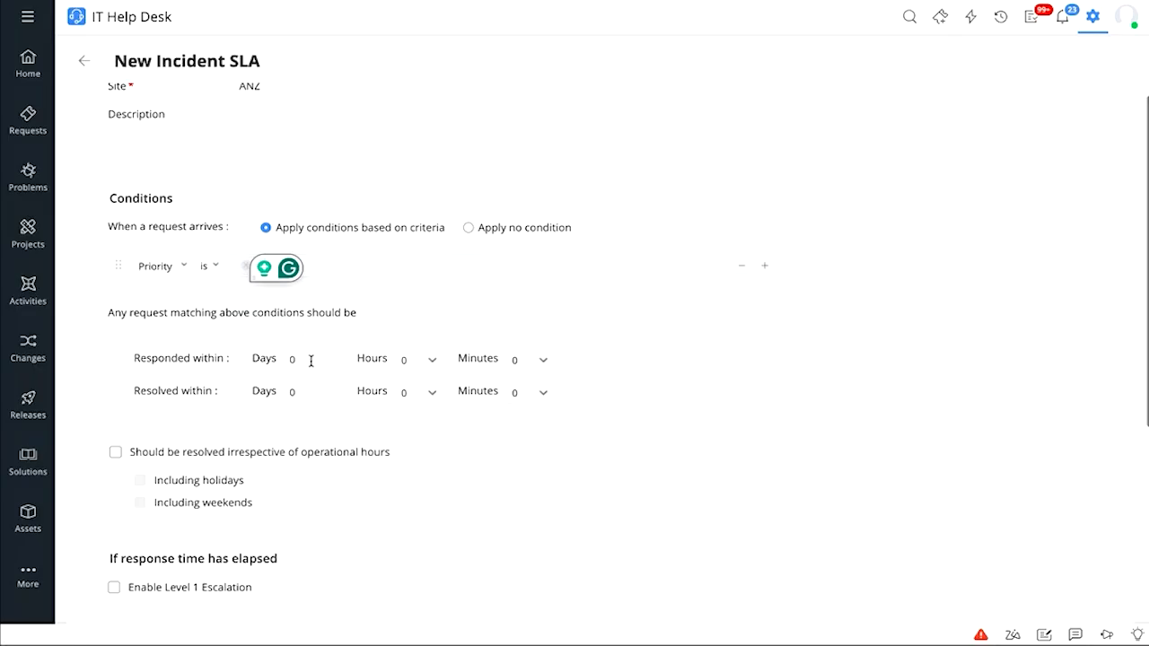
left_click(418, 361)
left_click(412, 429)
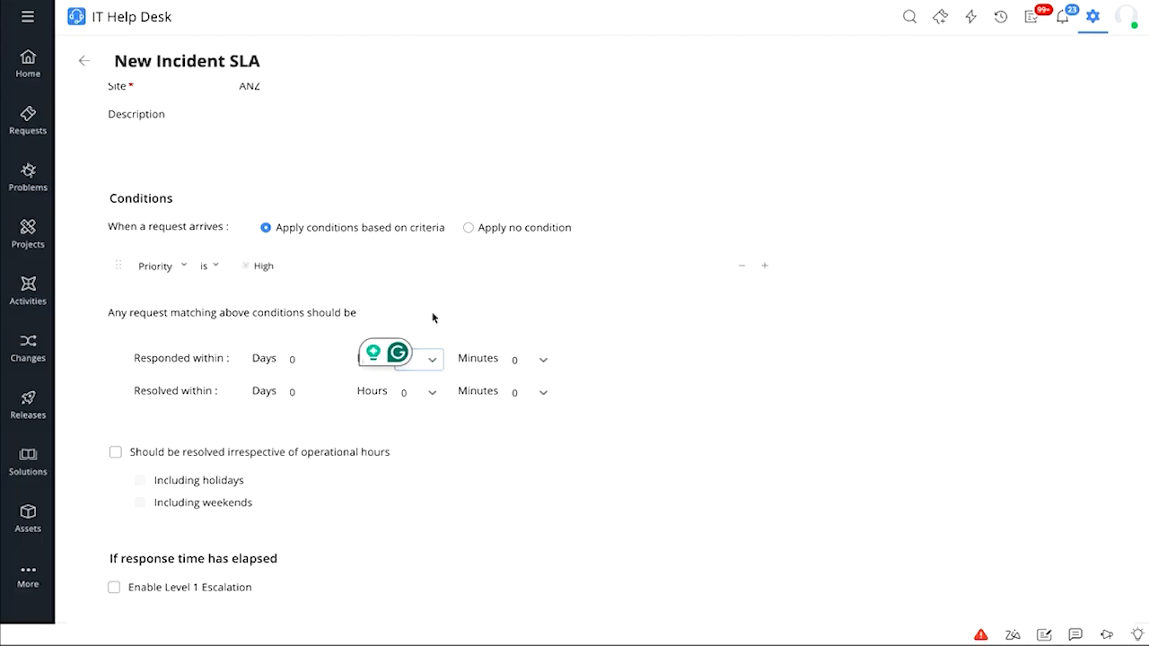
Set resolution within 6 hours, ignoring operational hours and including holidays and weekends
left_click(418, 393)
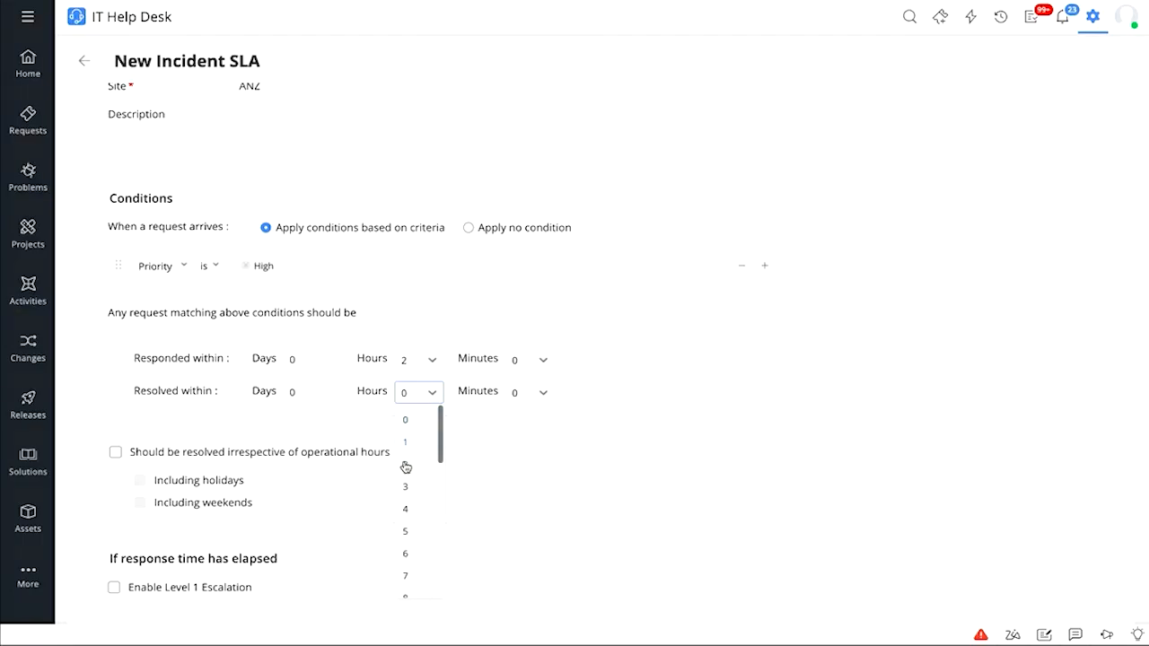
left_click(414, 532)
left_click(435, 393)
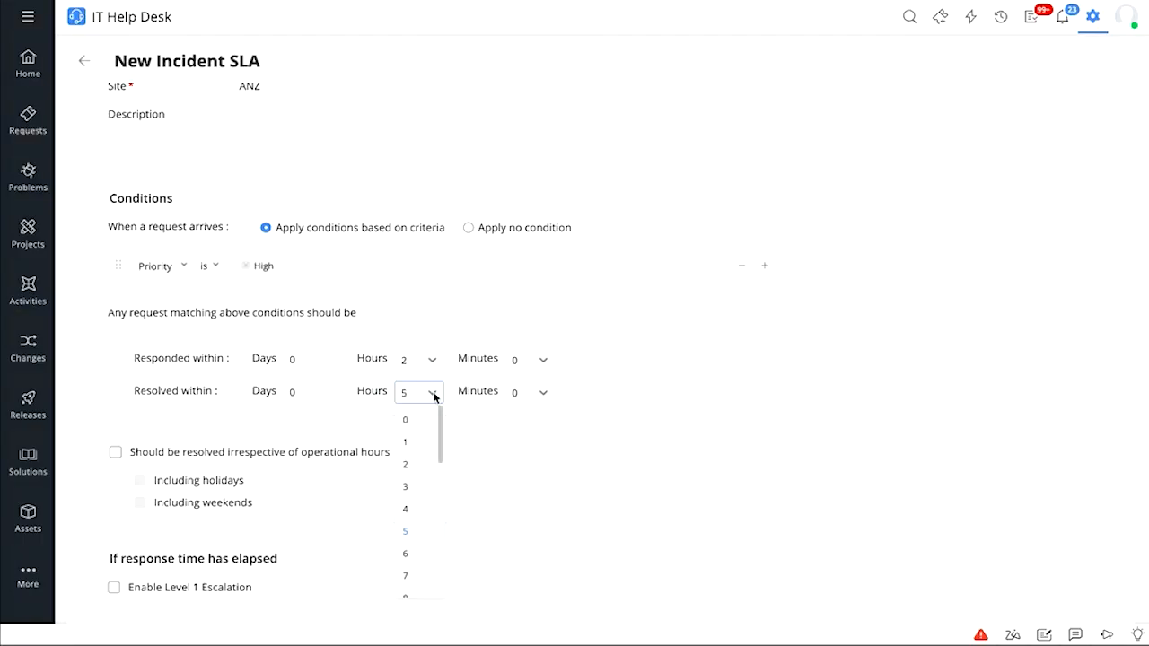
left_click(410, 554)
left_click(220, 455)
left_click(216, 482)
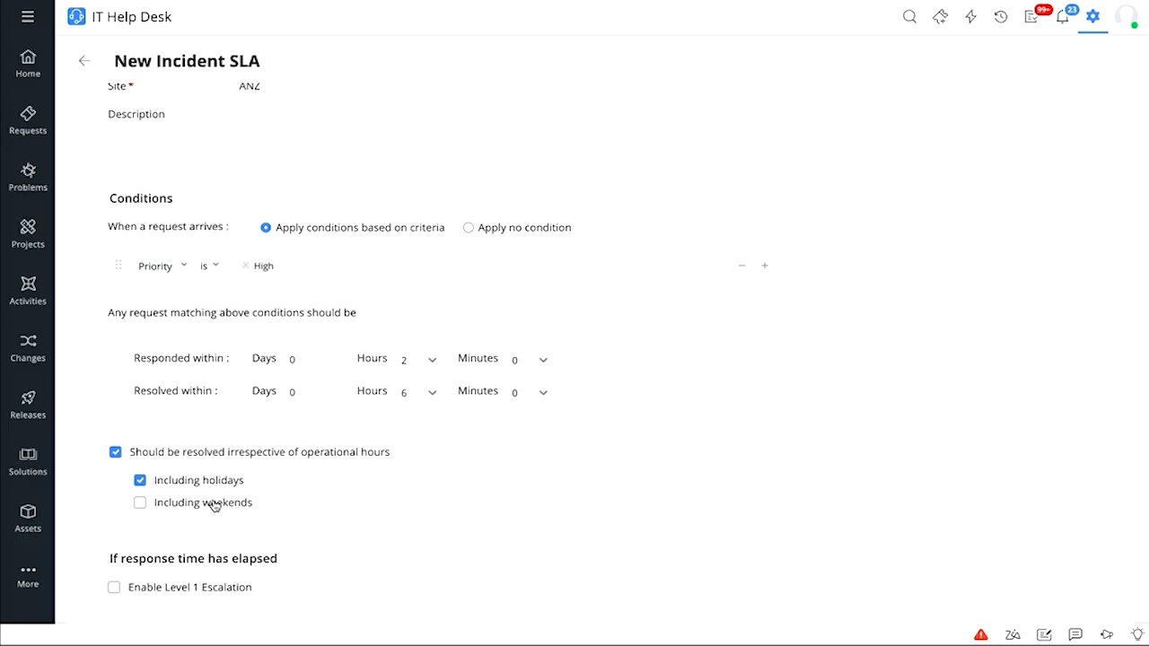
left_click(213, 503)
Dismiss the problems notification and enable Level 1 escalation for elapsed response time
scroll(213, 505, "down", 4)
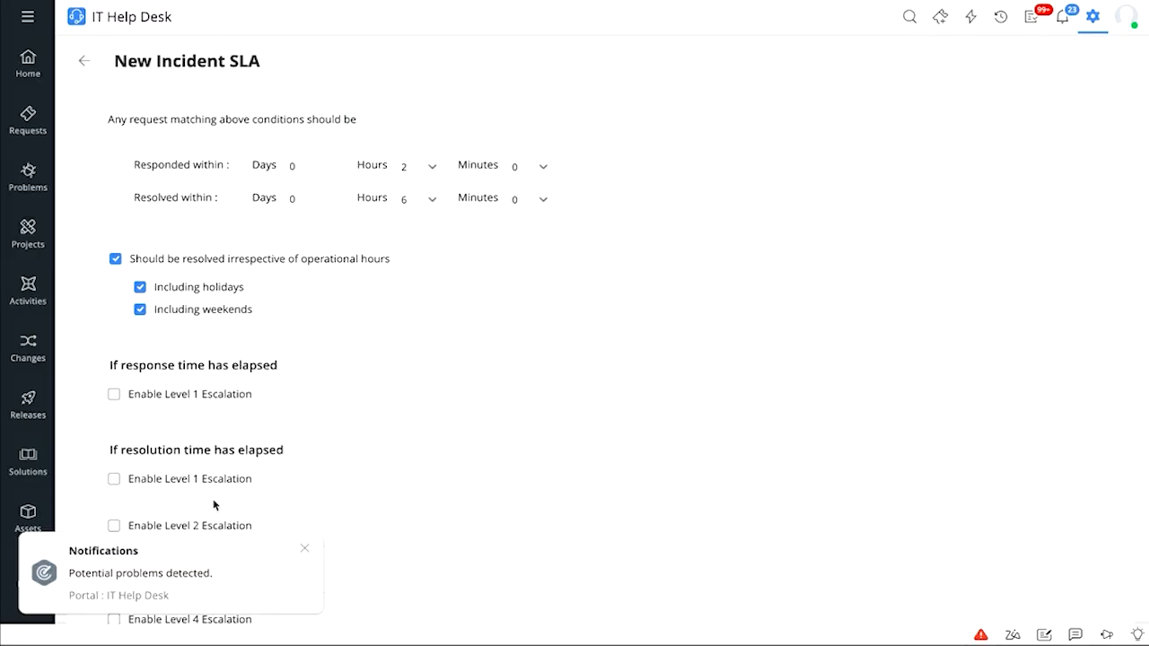
scroll(214, 506, "down", 1)
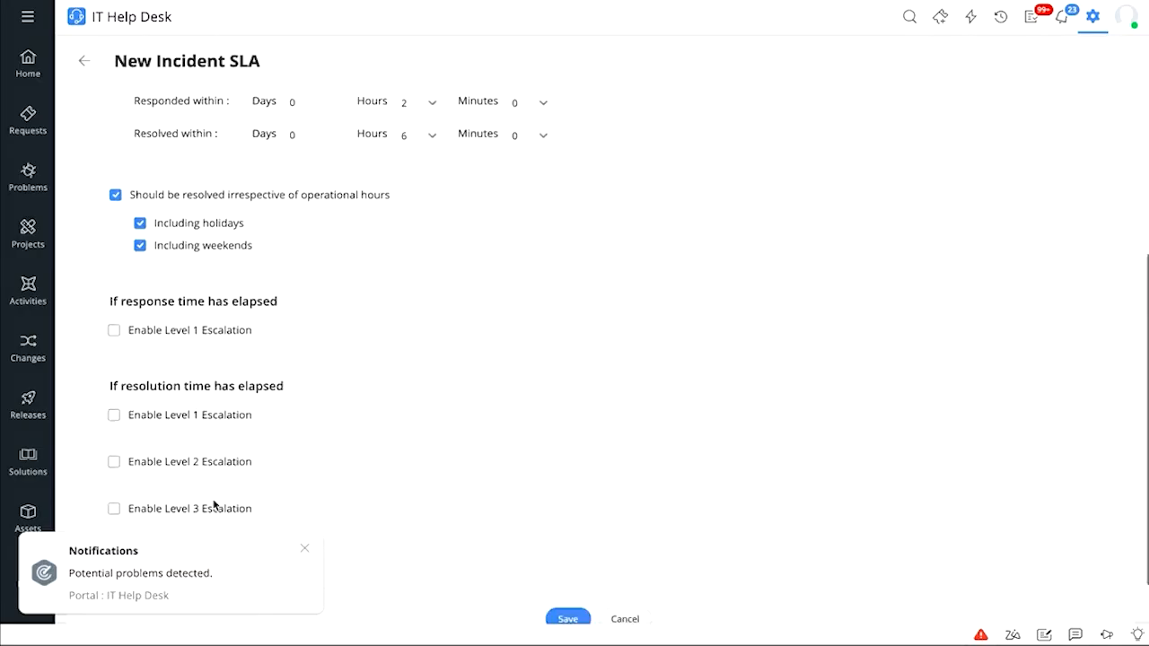
left_click(302, 551)
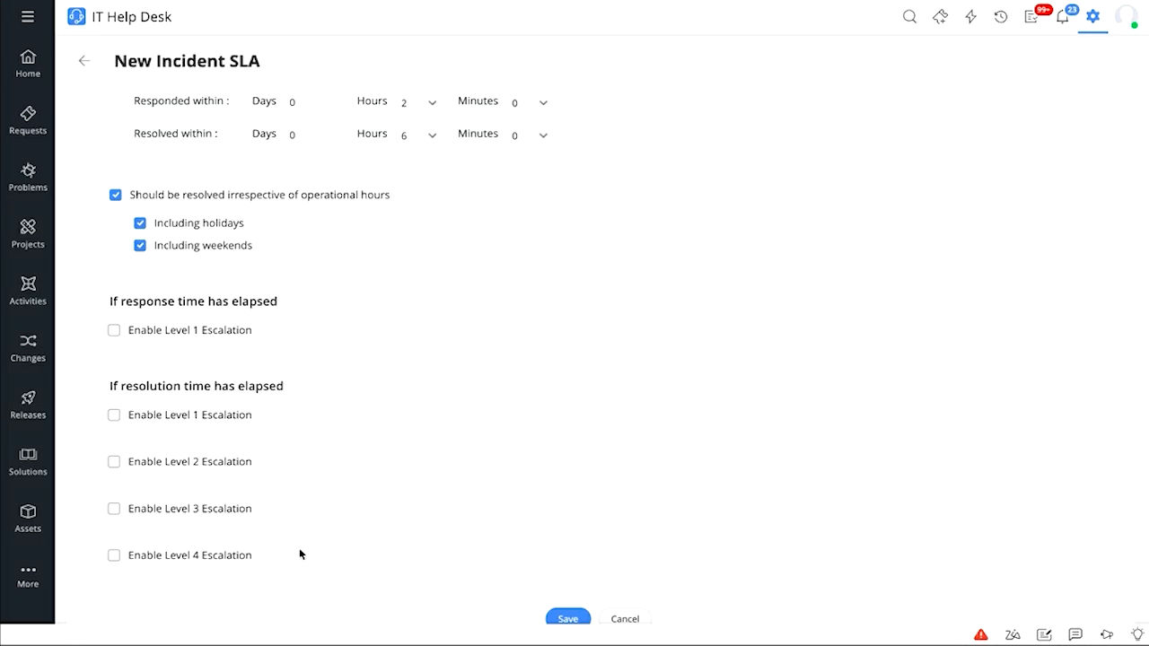
left_click(114, 331)
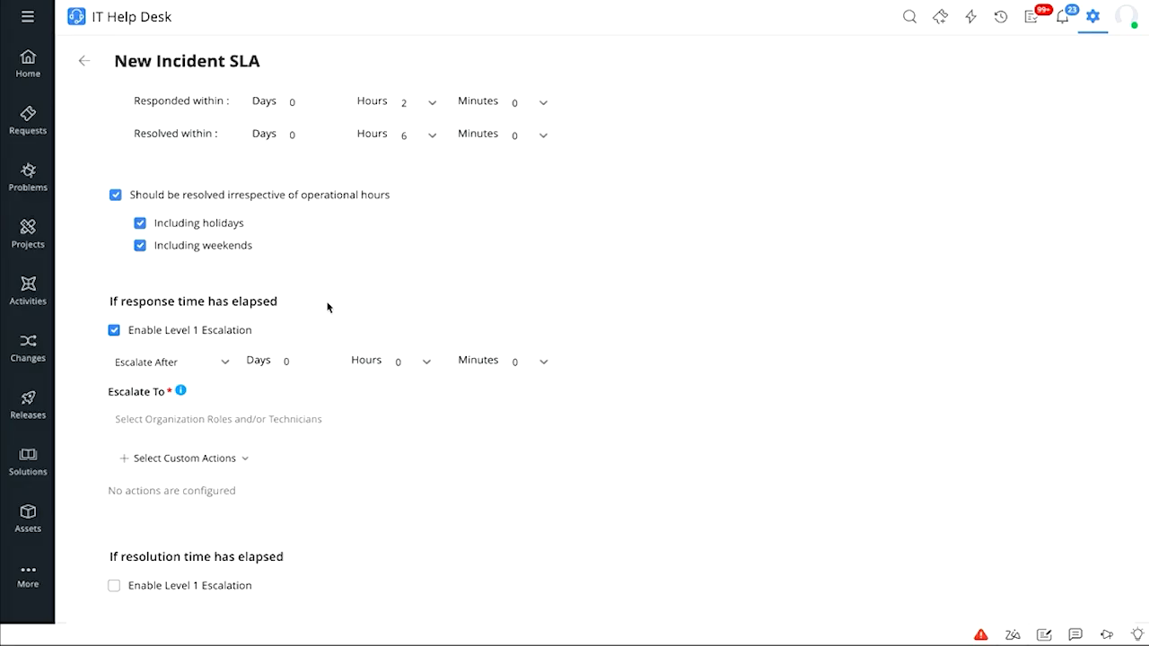
left_click(165, 420)
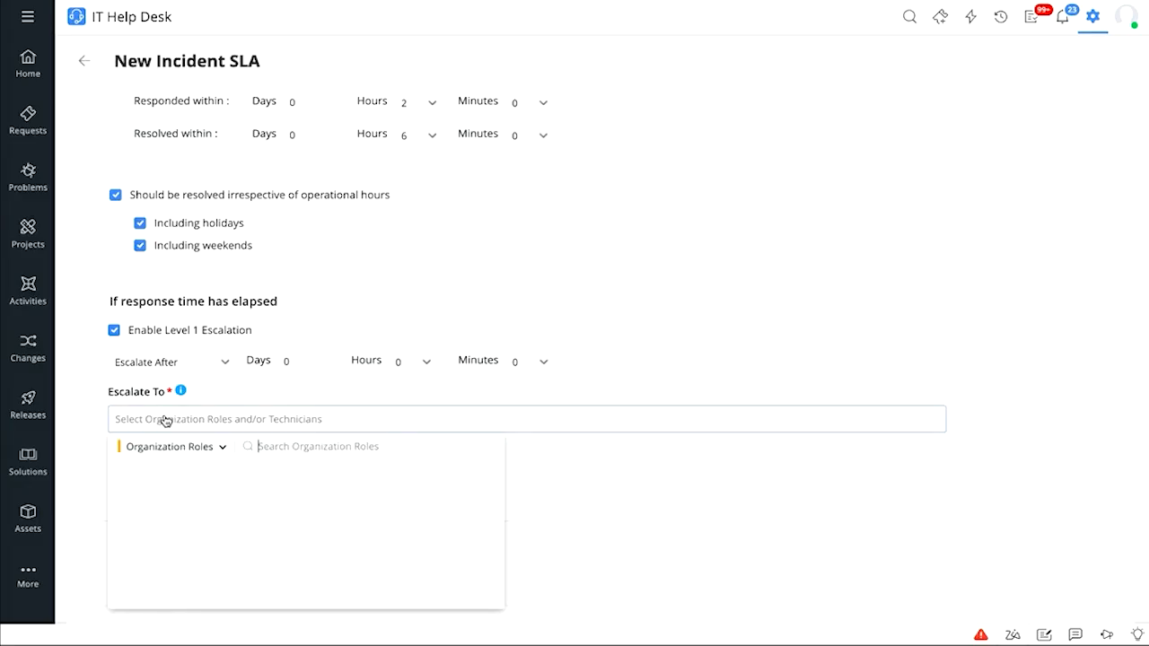
left_click(211, 446)
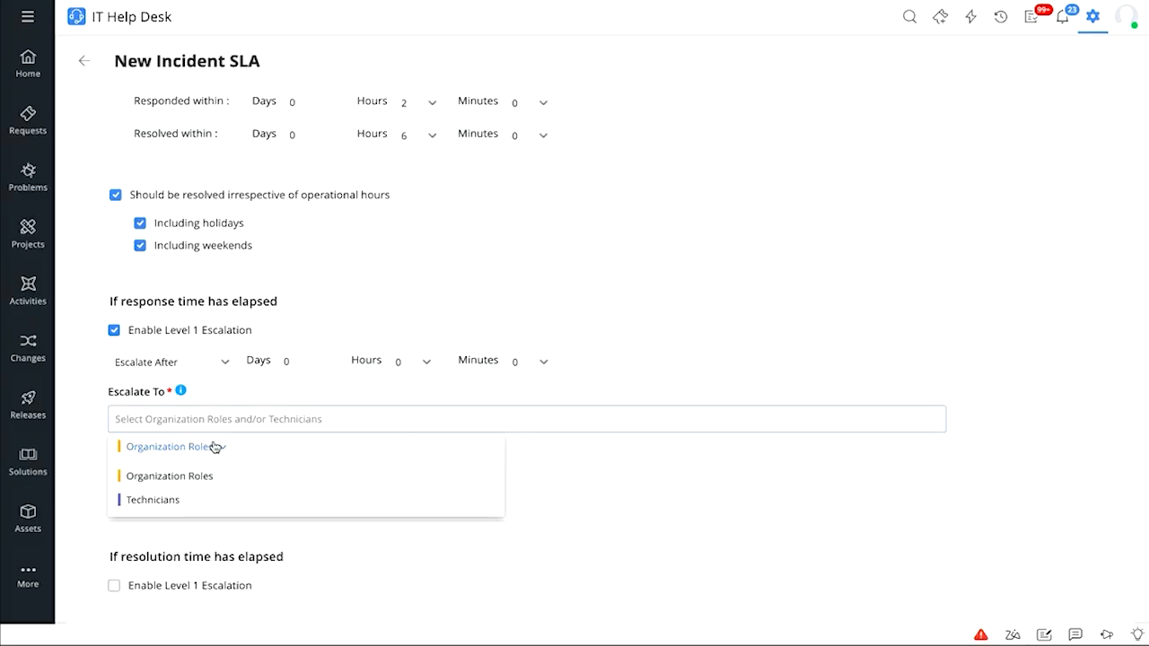
left_click(389, 394)
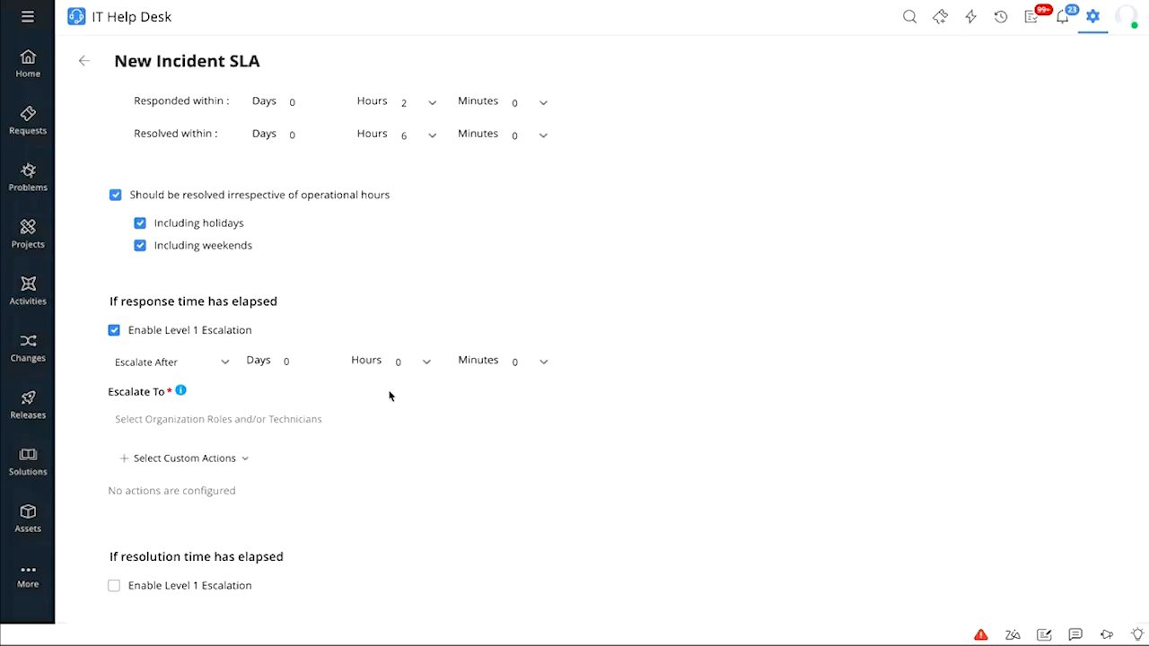
Leave the escalation without custom actions and scroll to the bottom of the form
left_click(229, 458)
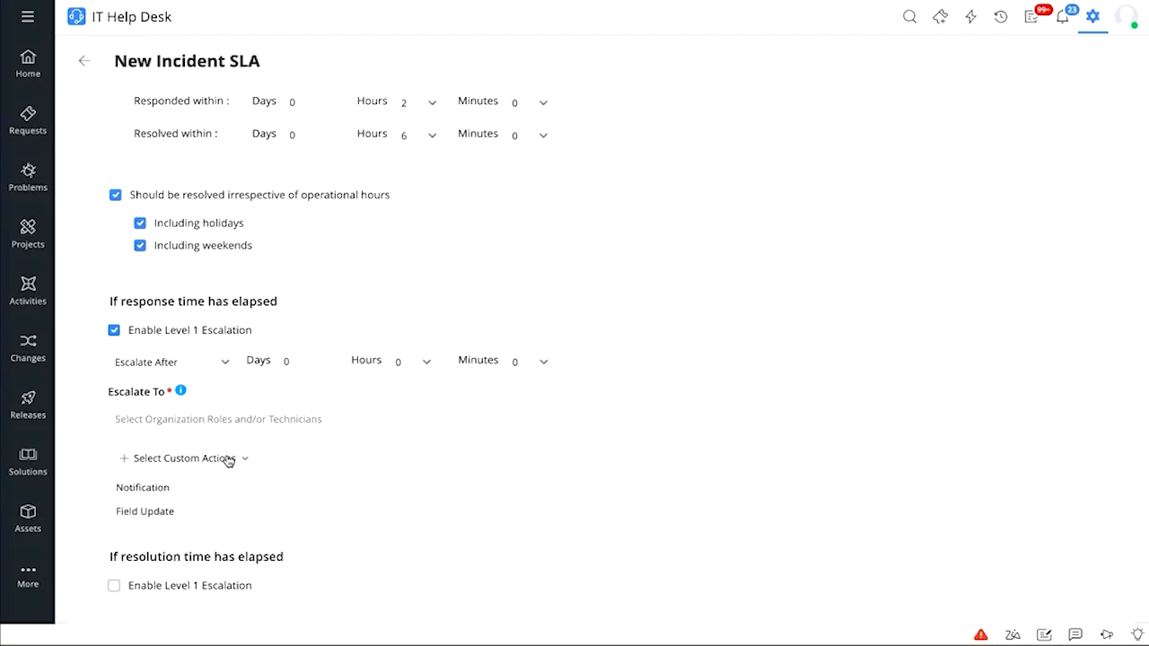
left_click(402, 444)
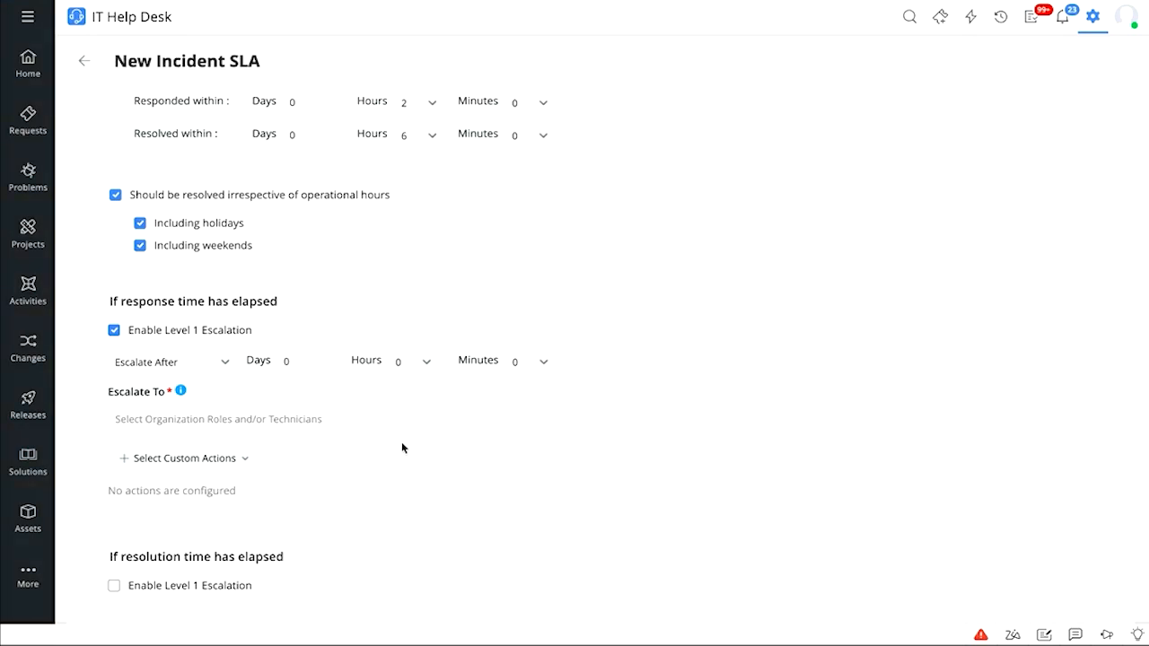
scroll(402, 447, "down", 2)
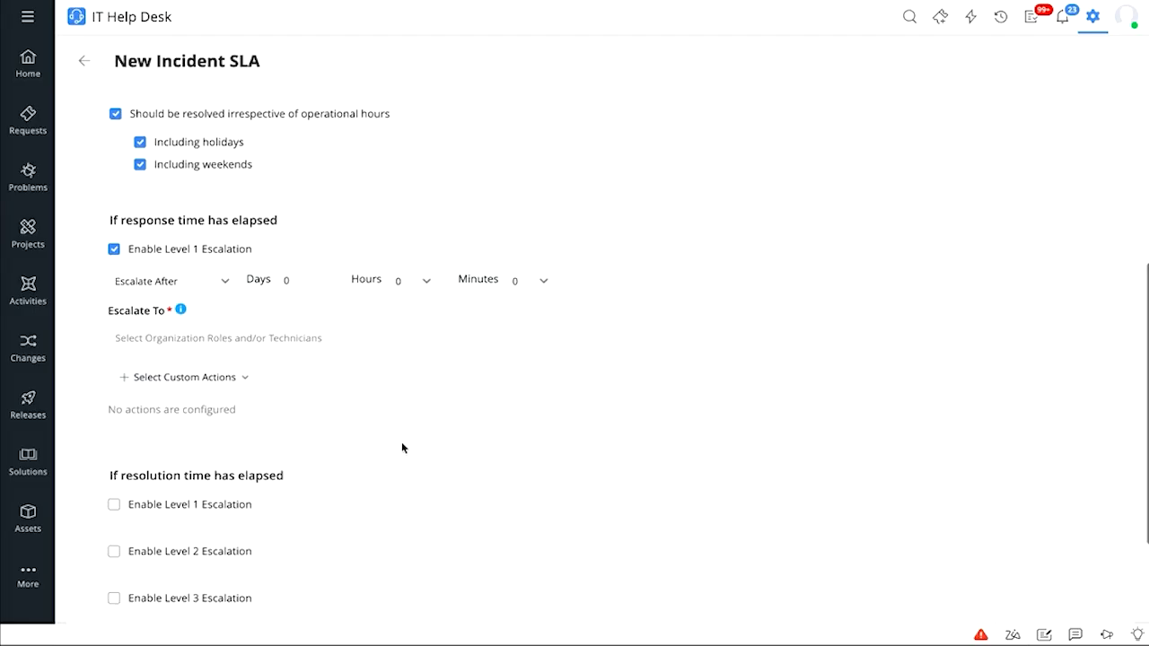
scroll(403, 448, "down", 2)
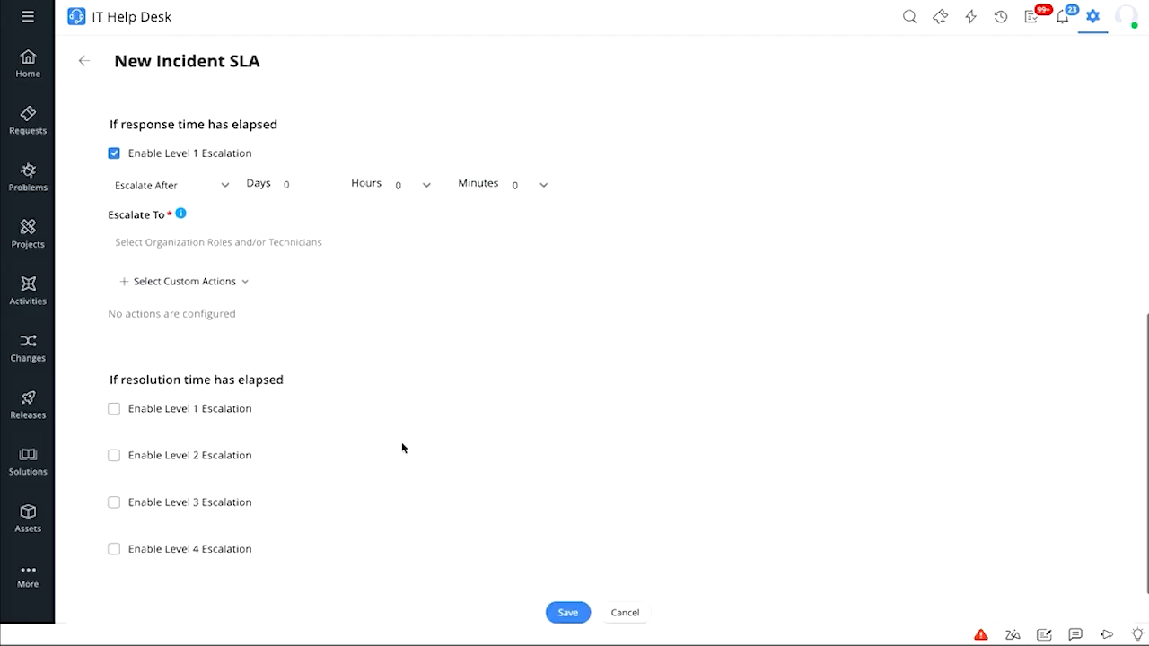
Cancel the SLA form and return to the Setup overview
left_click(634, 614)
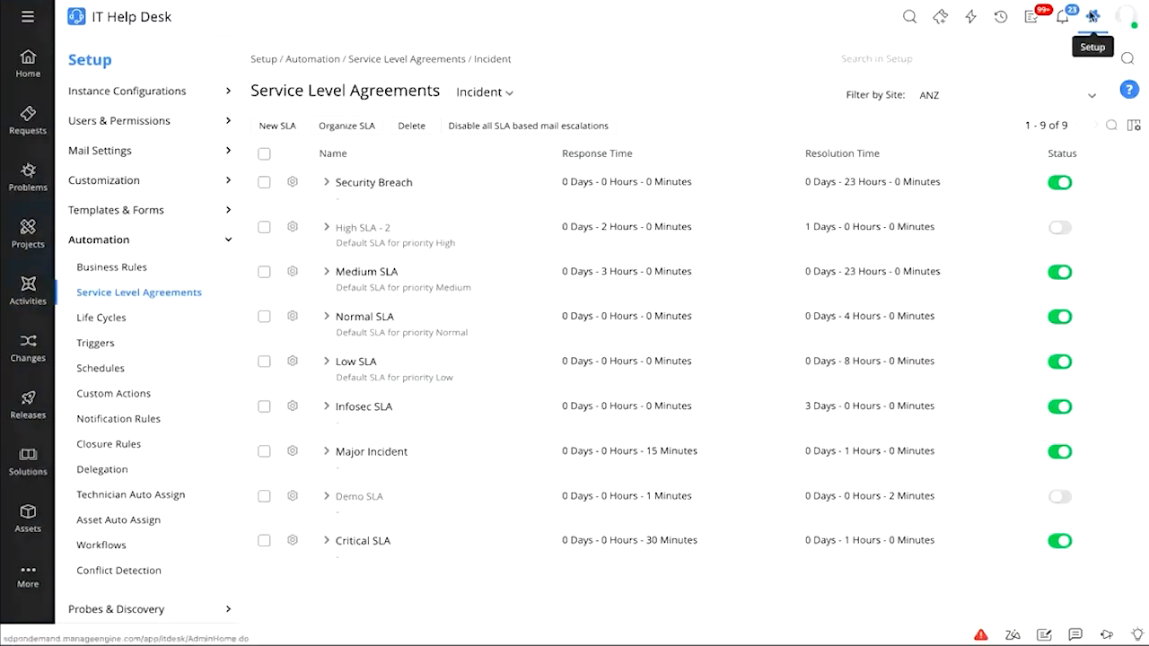
left_click(1093, 16)
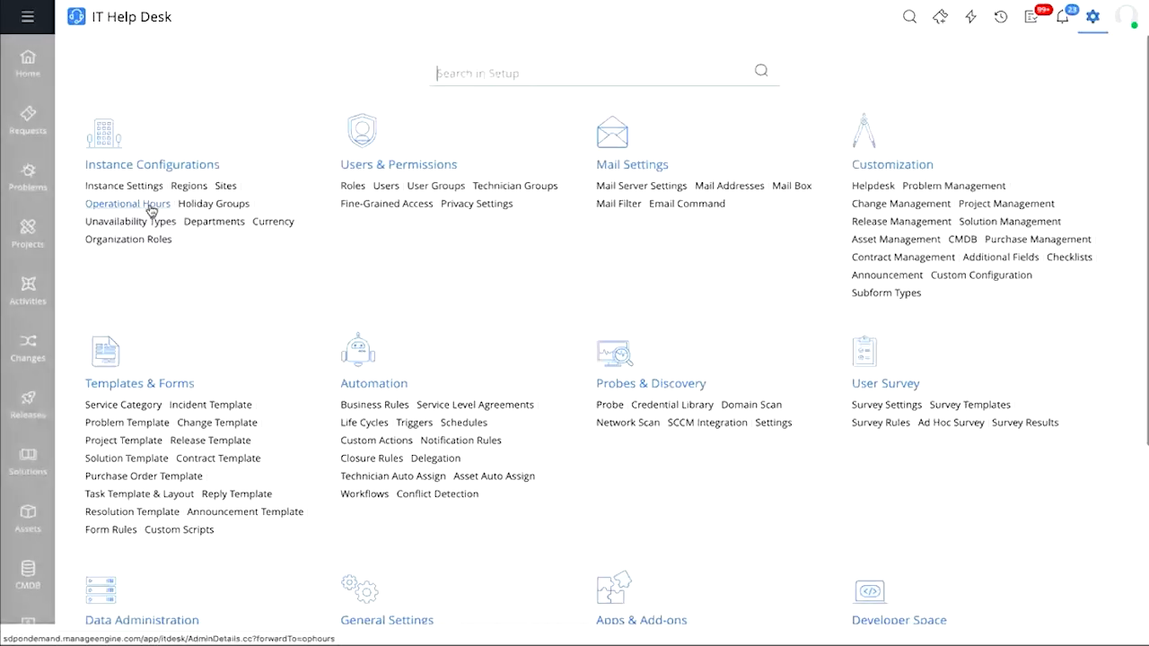
Go to Automation > Business Rules, keep the ANZ site filter, and start a new rule
left_click(361, 408)
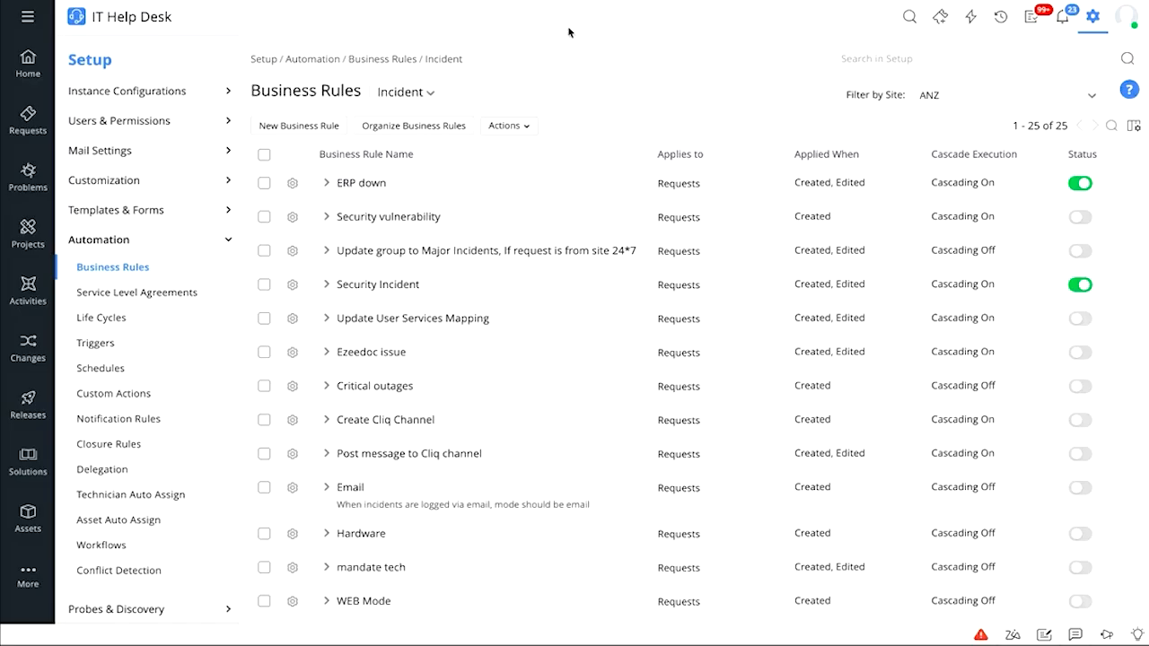
left_click(981, 97)
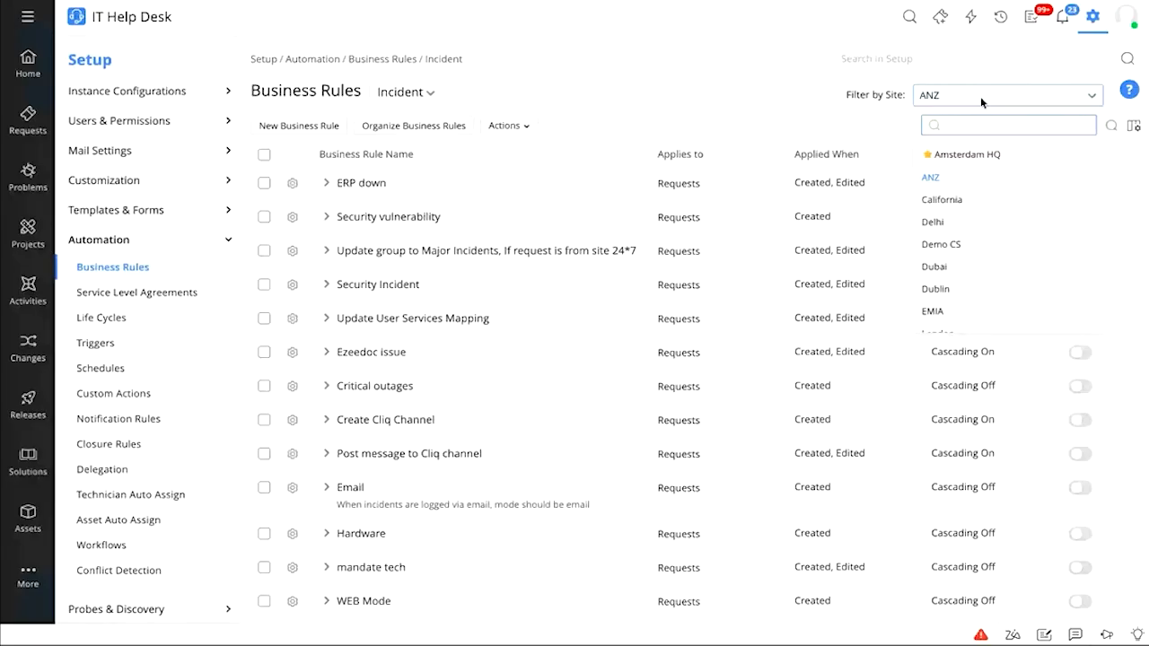
left_click(455, 106)
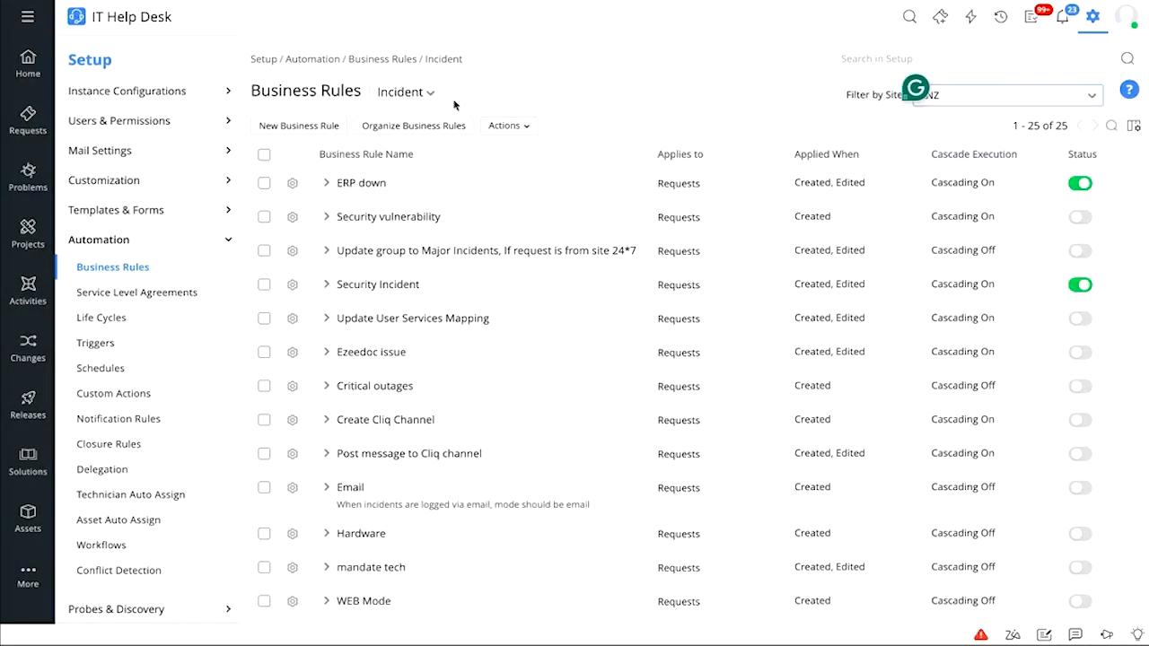
left_click(281, 127)
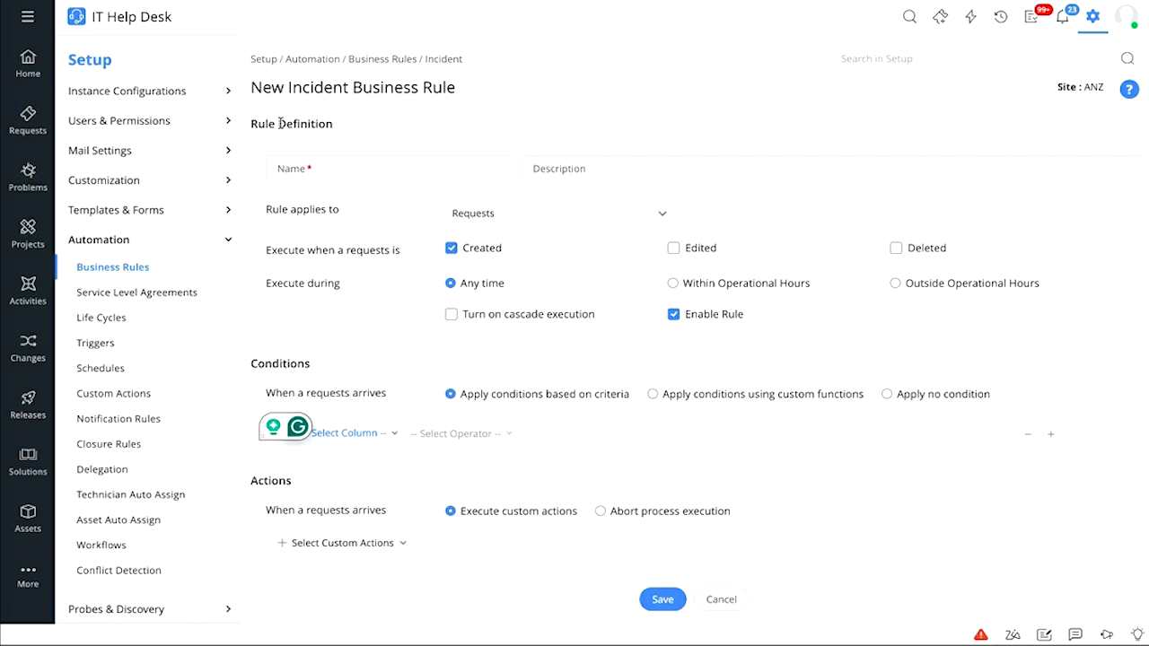
Name the rule 'Update the category' with no description, applying it to Requests
left_click(351, 179)
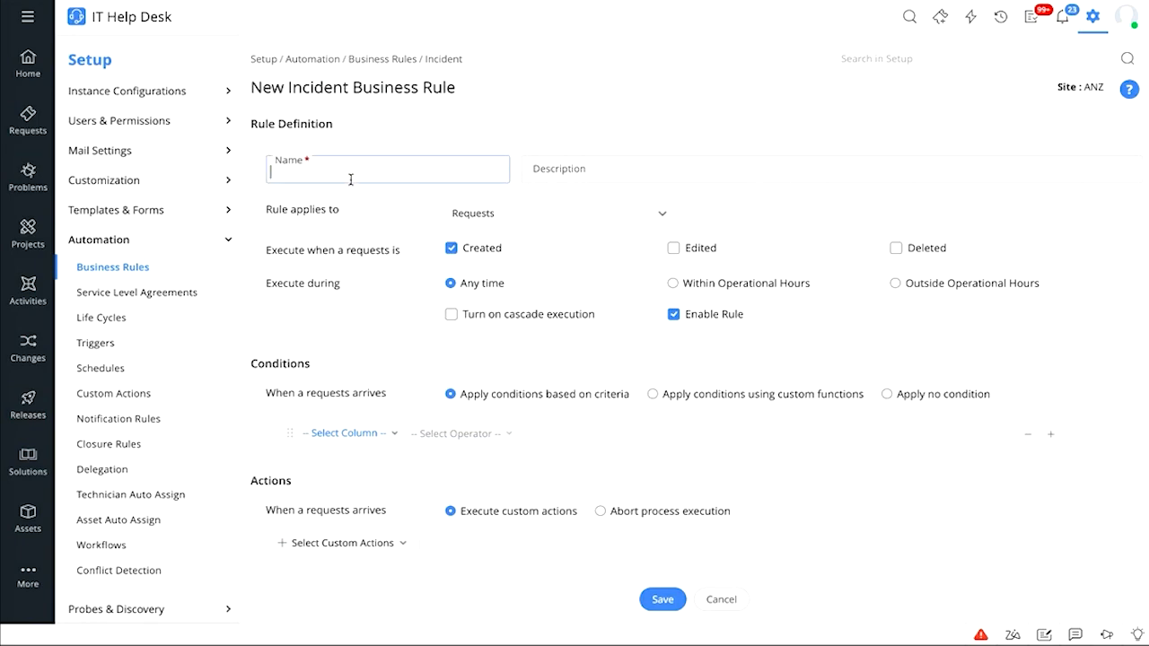
type("Update the category")
left_click(595, 177)
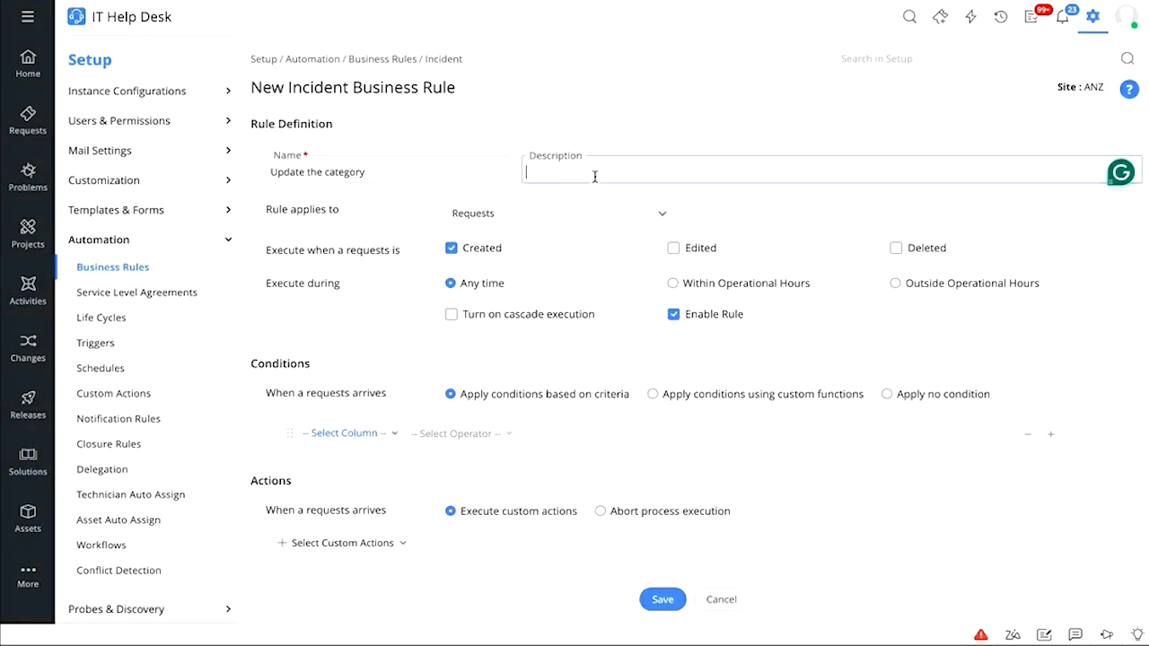
left_click(716, 205)
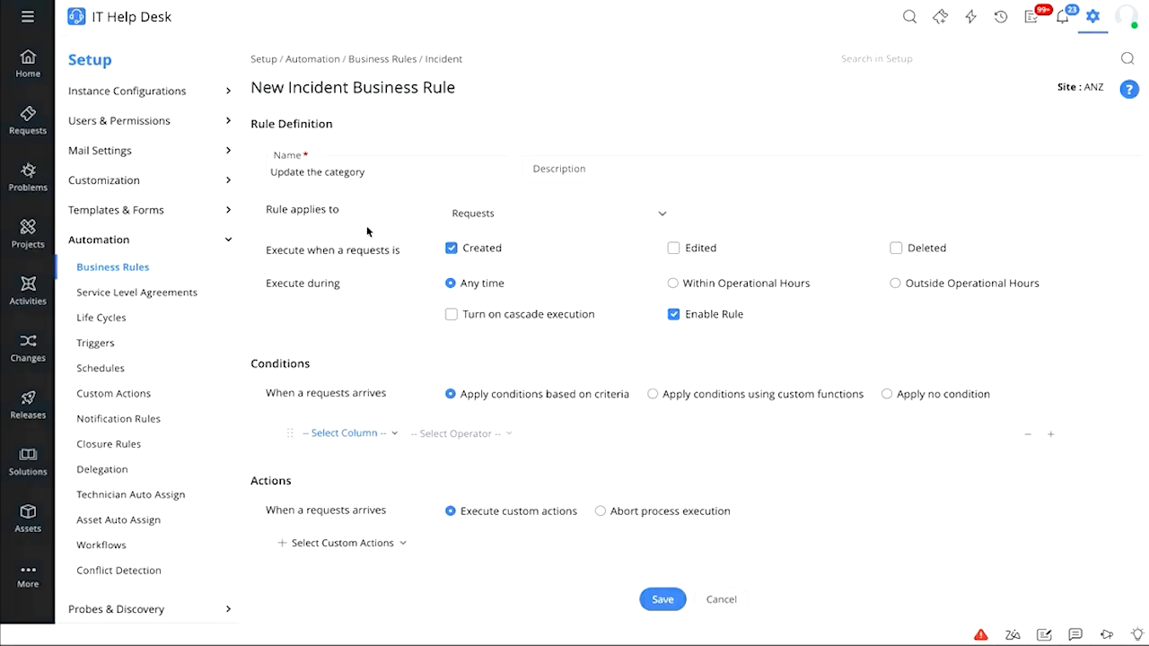
left_click(491, 223)
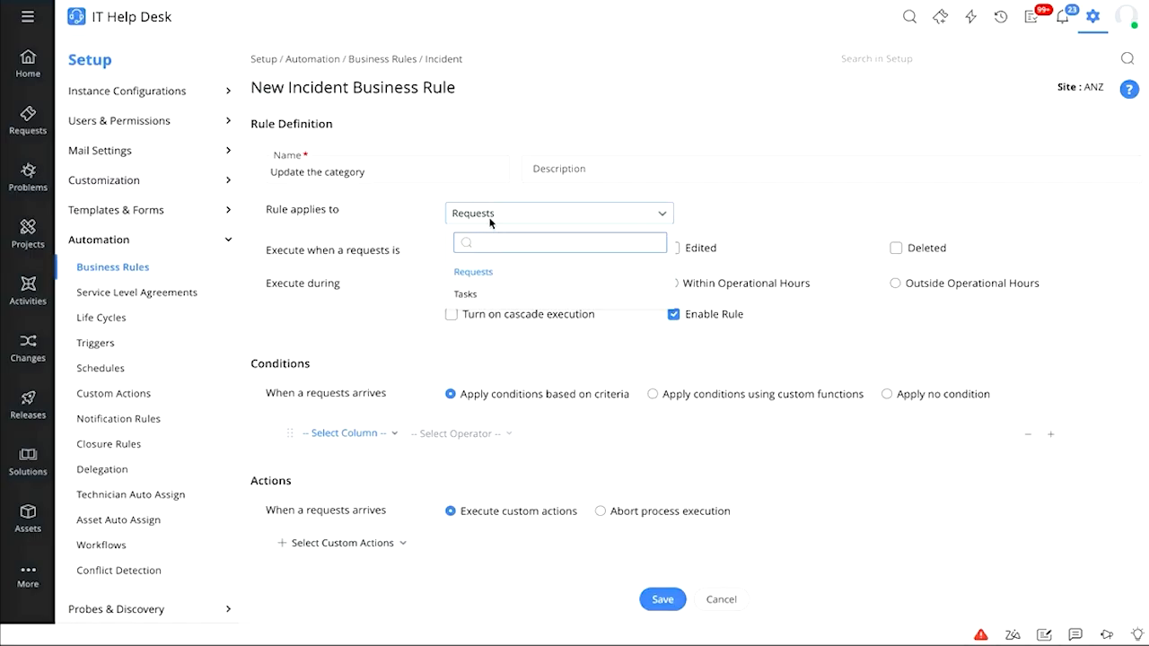
left_click(397, 235)
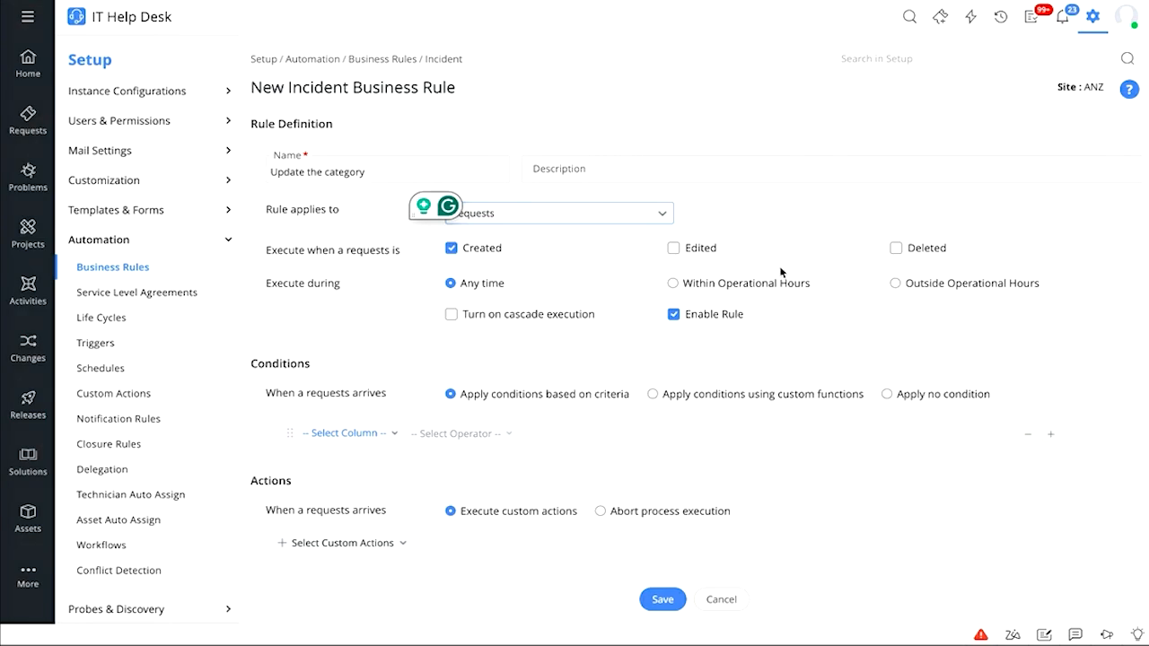
Run the rule within operational hours with cascade execution, when Subject contains 'Email issue'
left_click(763, 286)
left_click(508, 319)
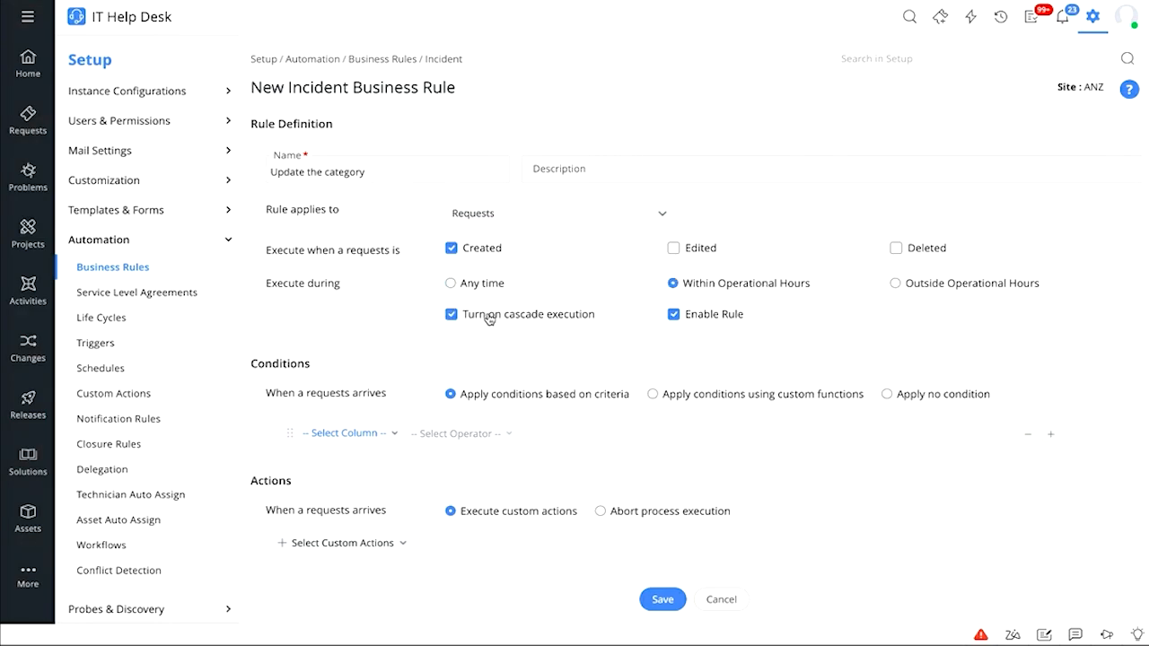
scroll(385, 343, "down", 1)
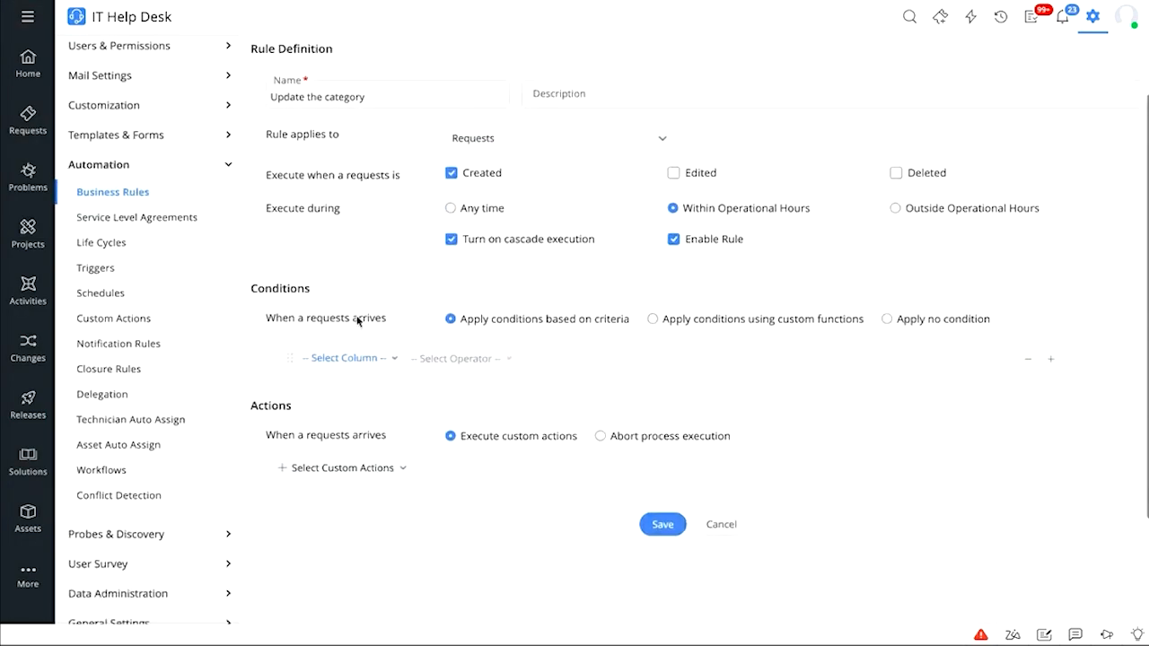
left_click(375, 361)
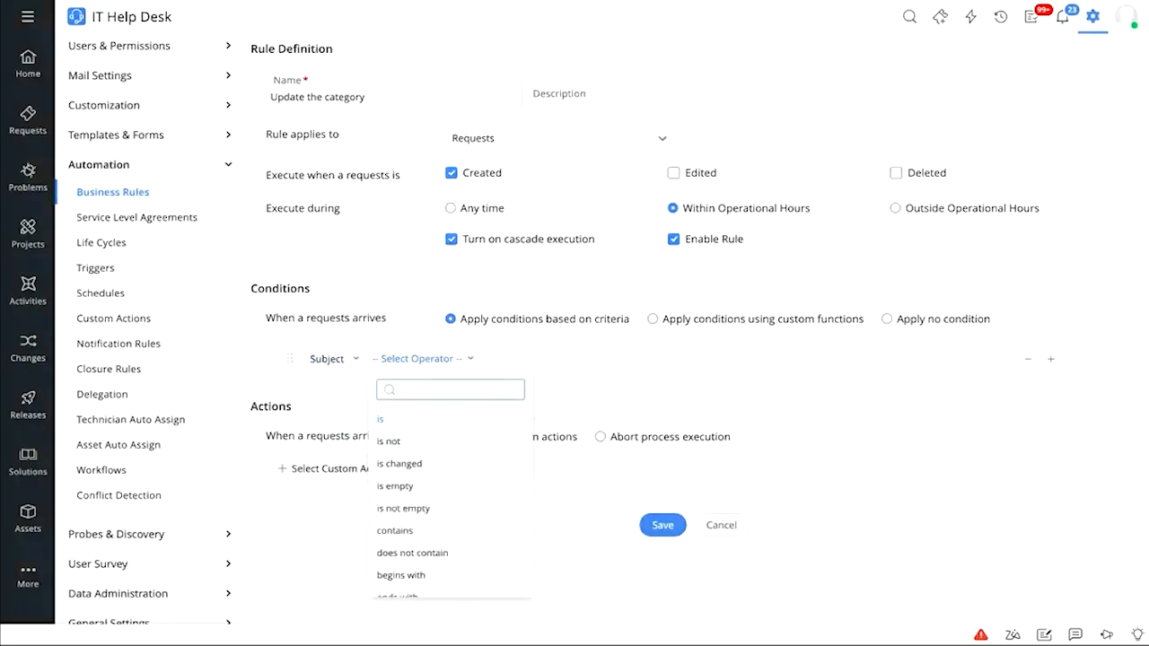
left_click(412, 534)
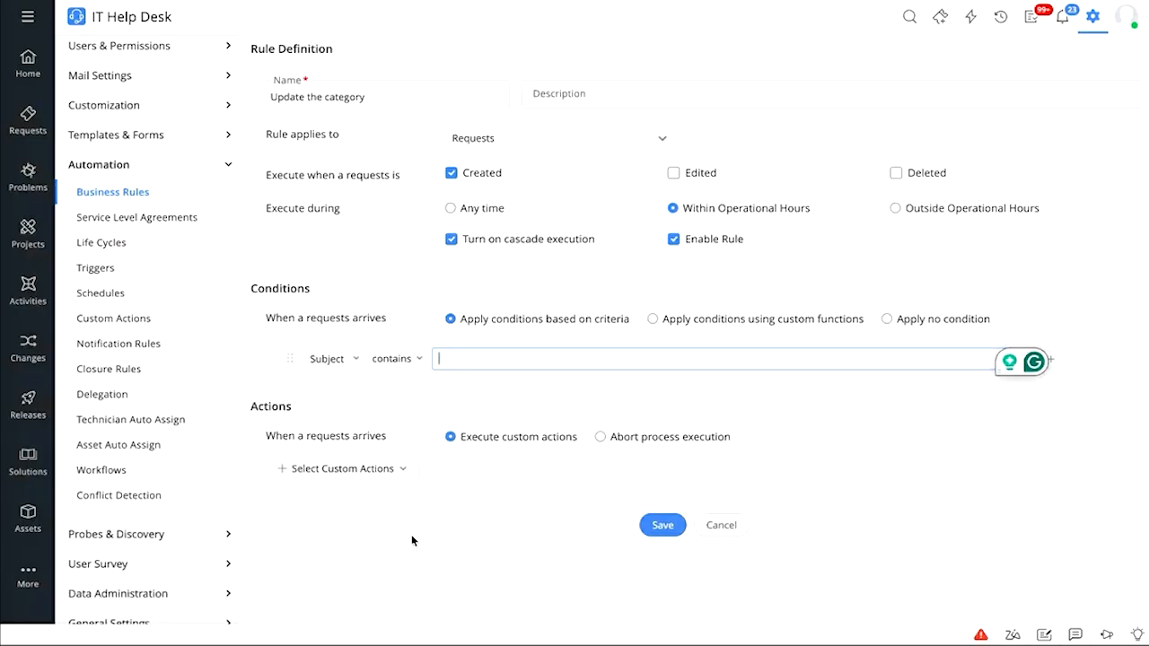
type("E")
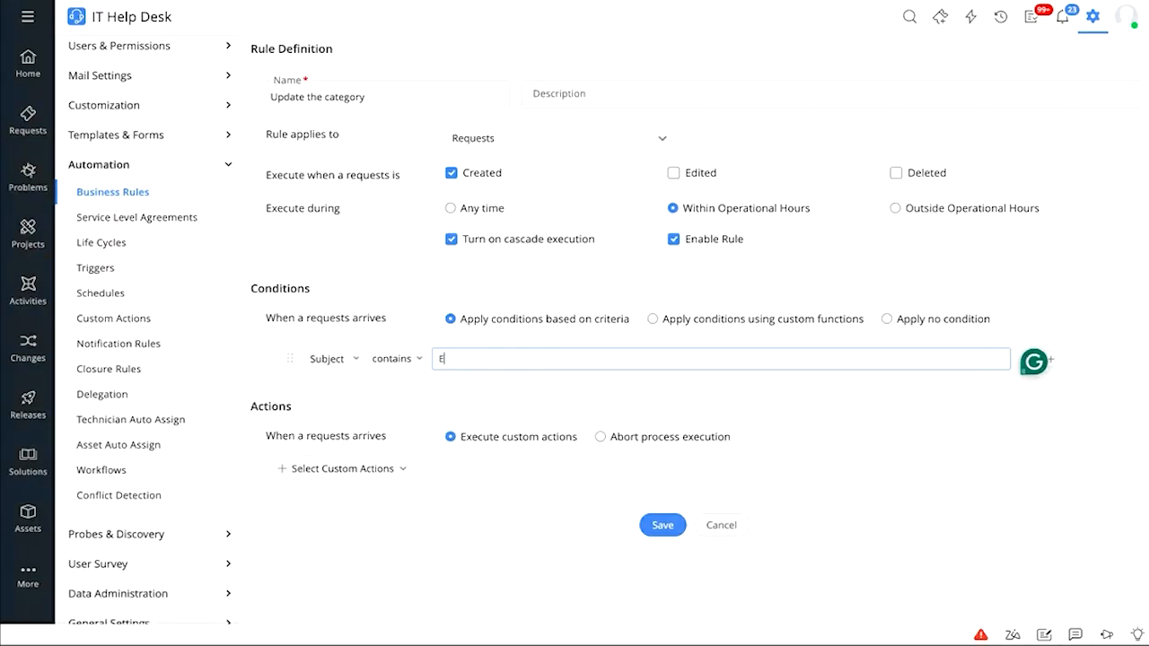
type("mail issue")
left_click(375, 474)
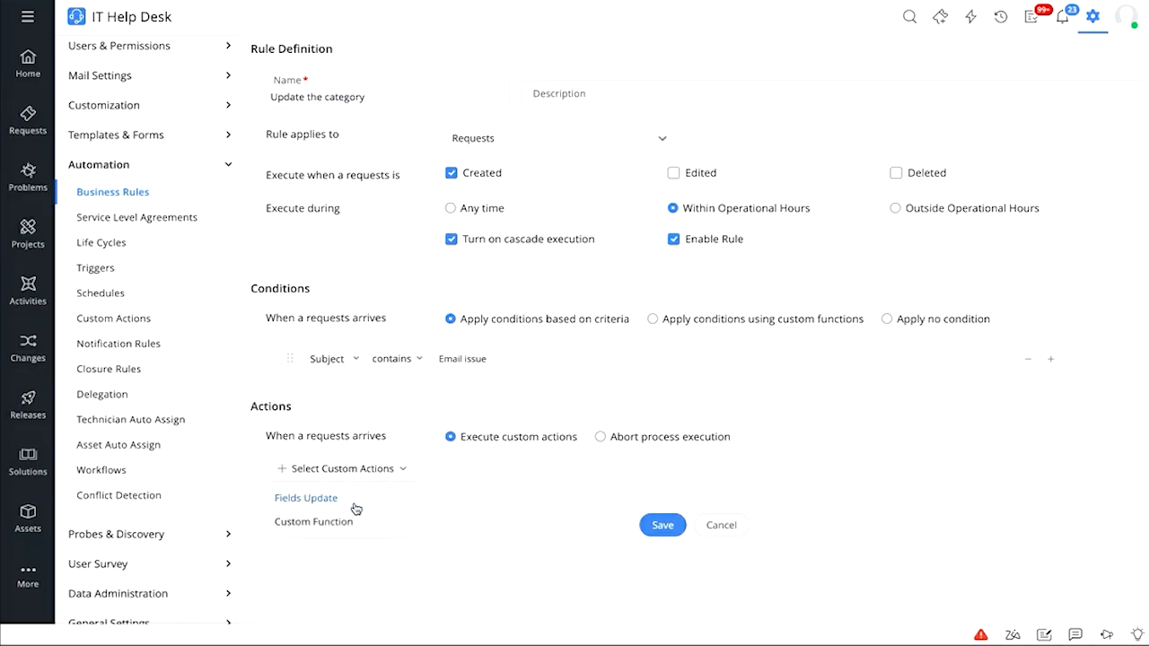
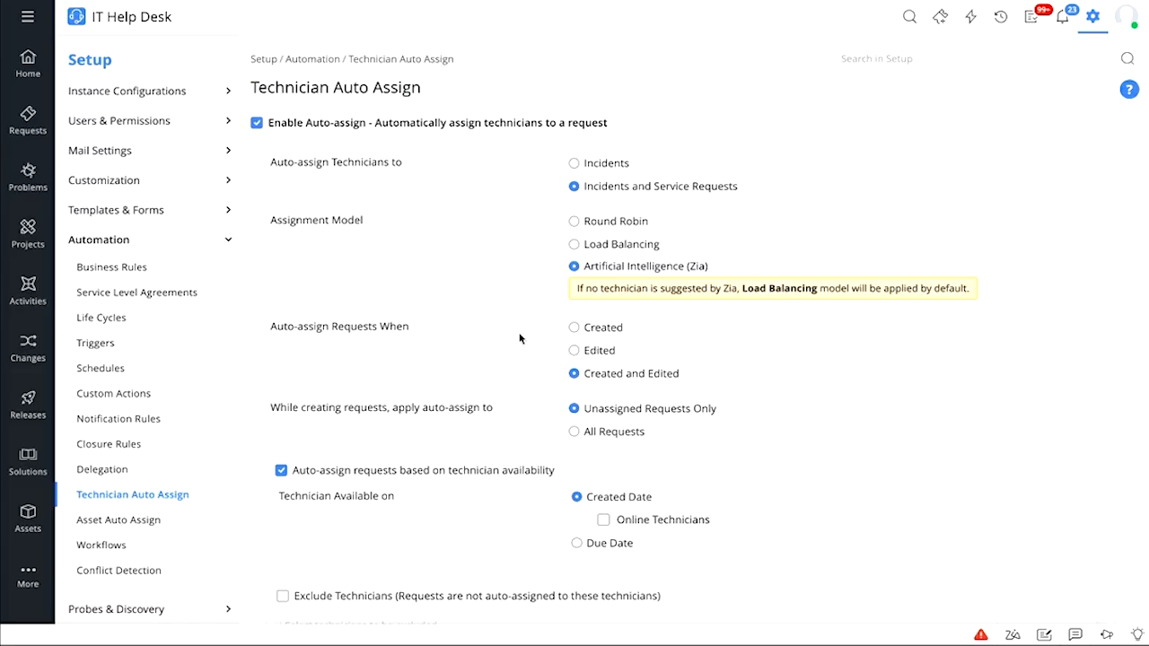
Enable Exclude Technicians without choosing any technician, and enable Exclude Requests for auto-assign
scroll(519, 339, "down", 1)
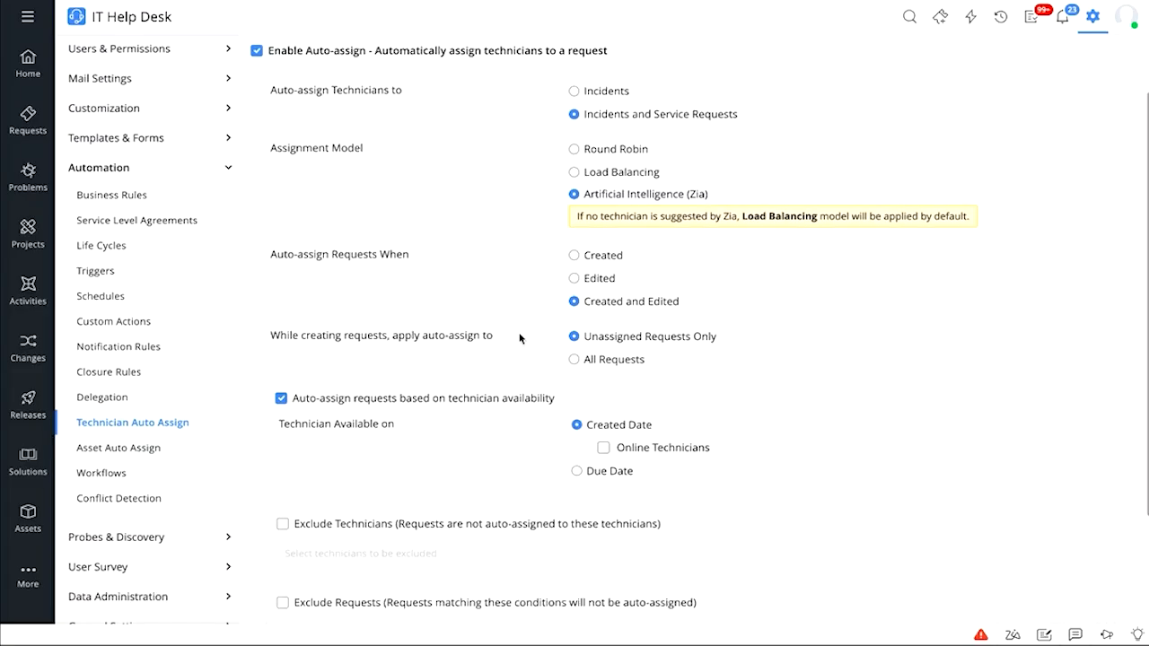
scroll(519, 339, "down", 2)
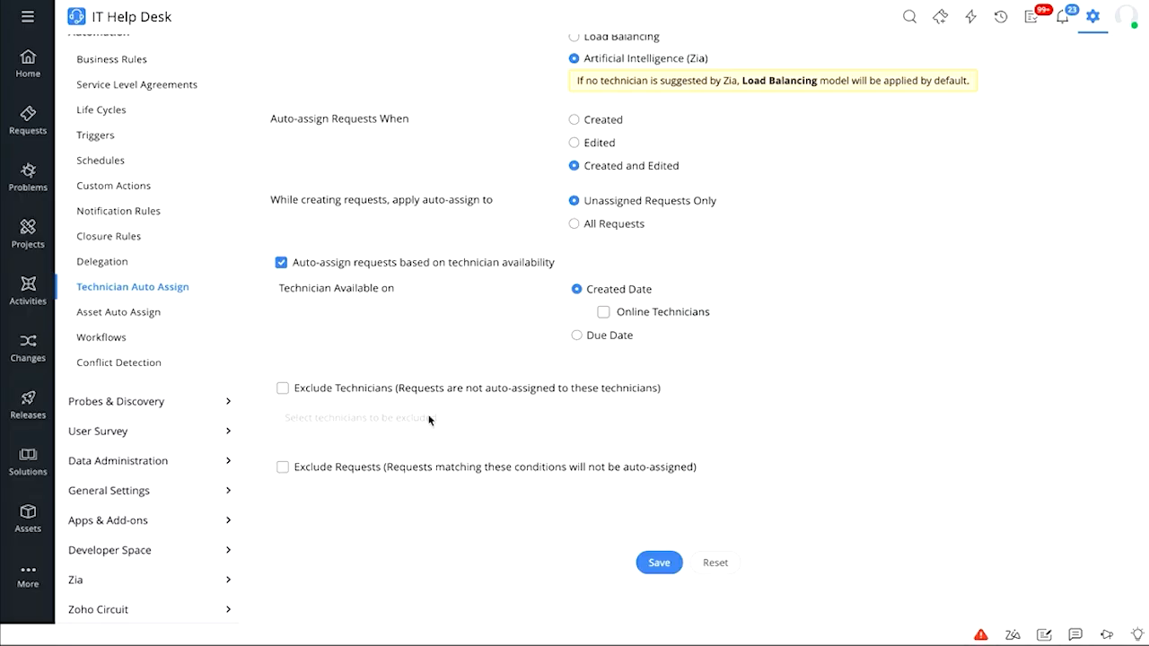
left_click(385, 392)
left_click(384, 414)
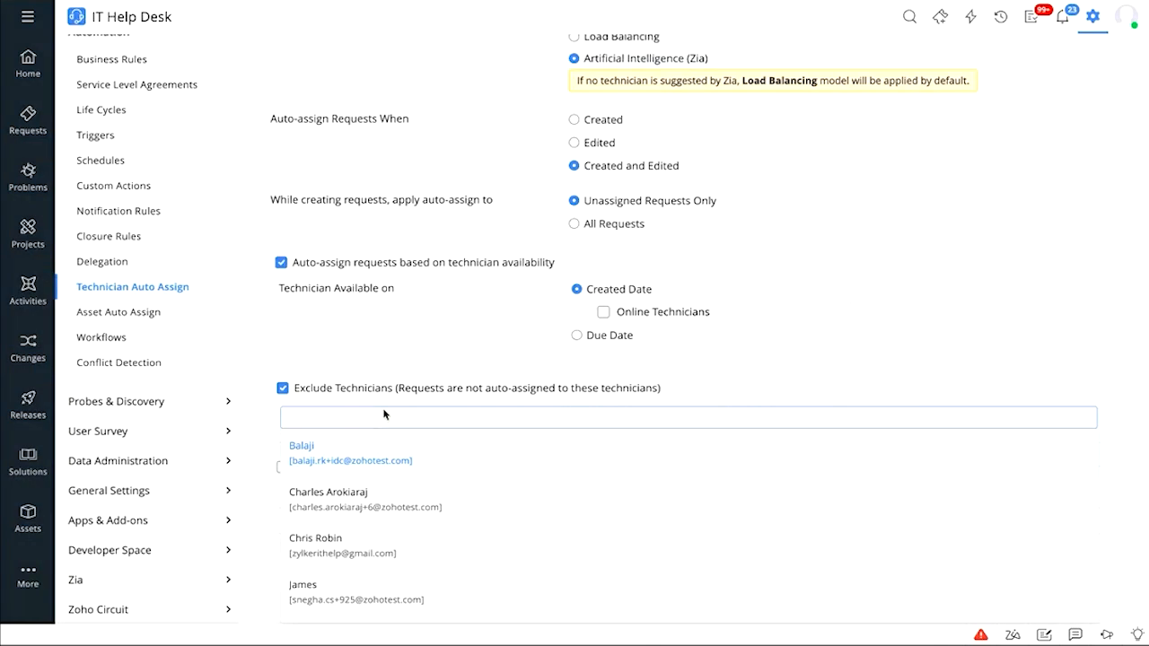
left_click(387, 337)
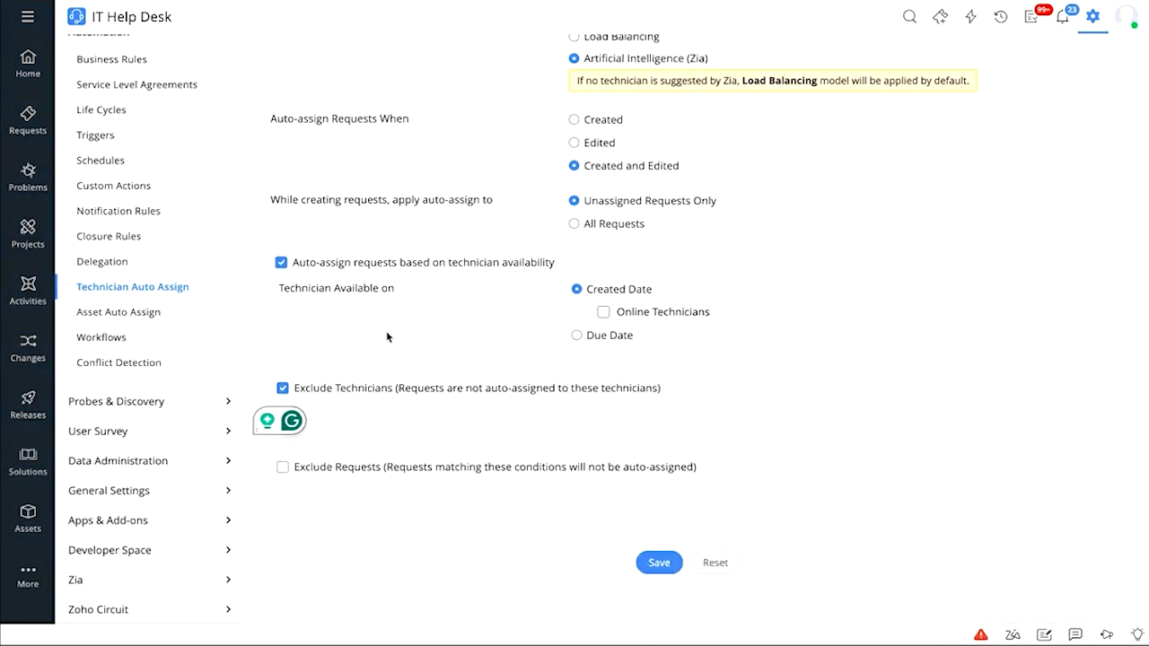
left_click(393, 471)
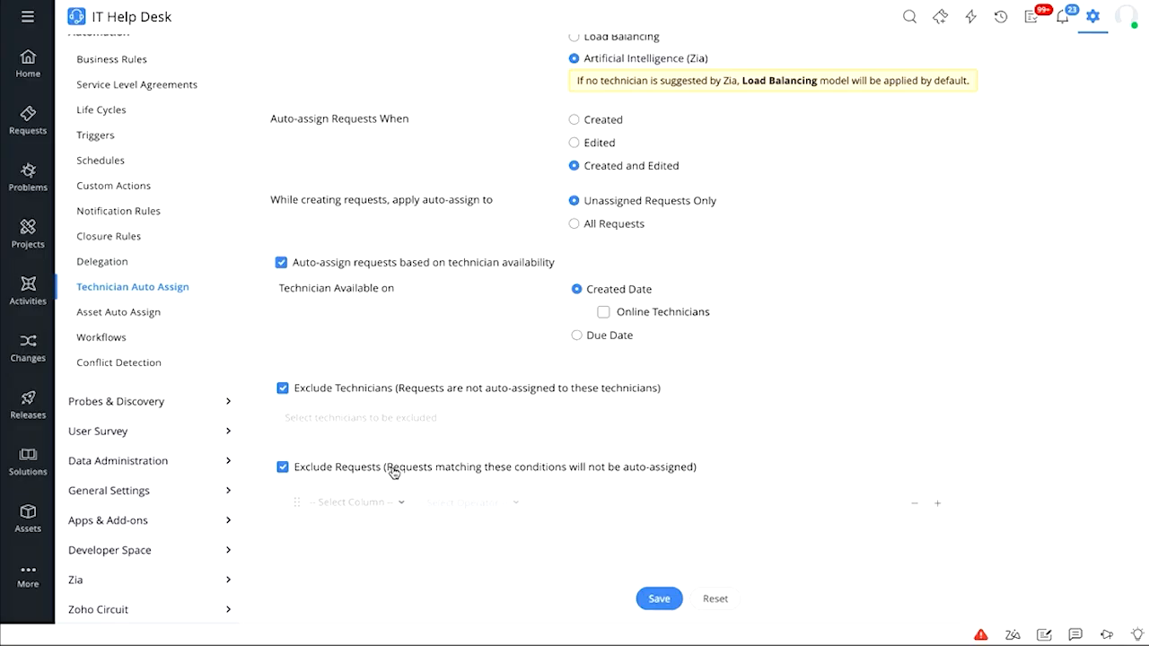
left_click(391, 505)
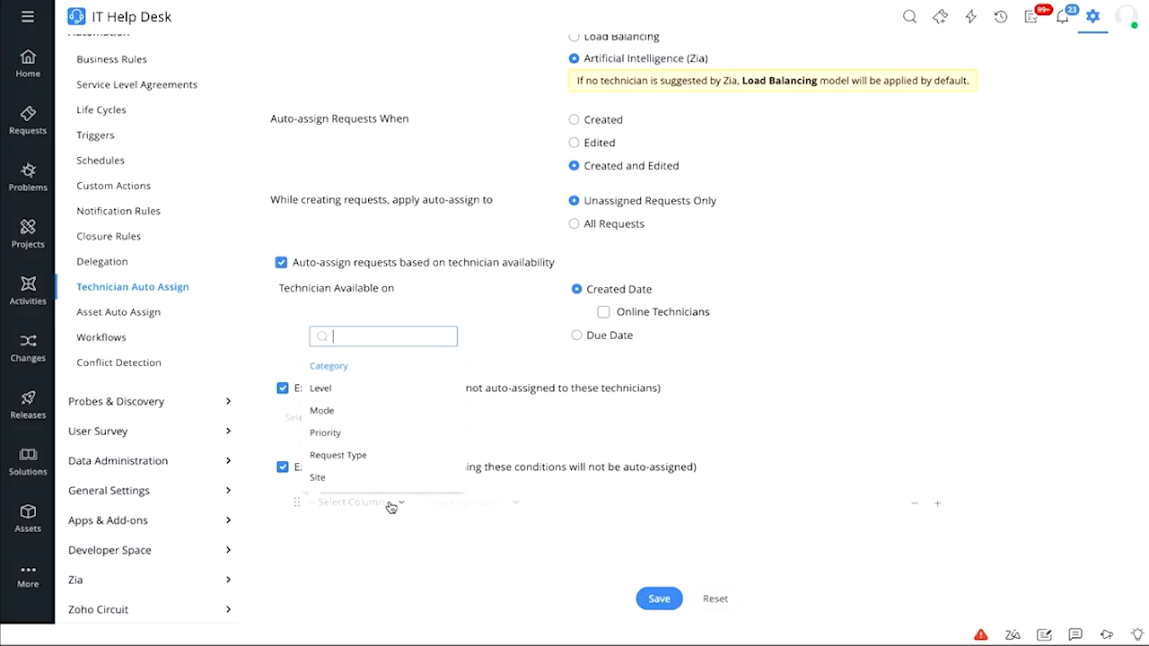
left_click(531, 451)
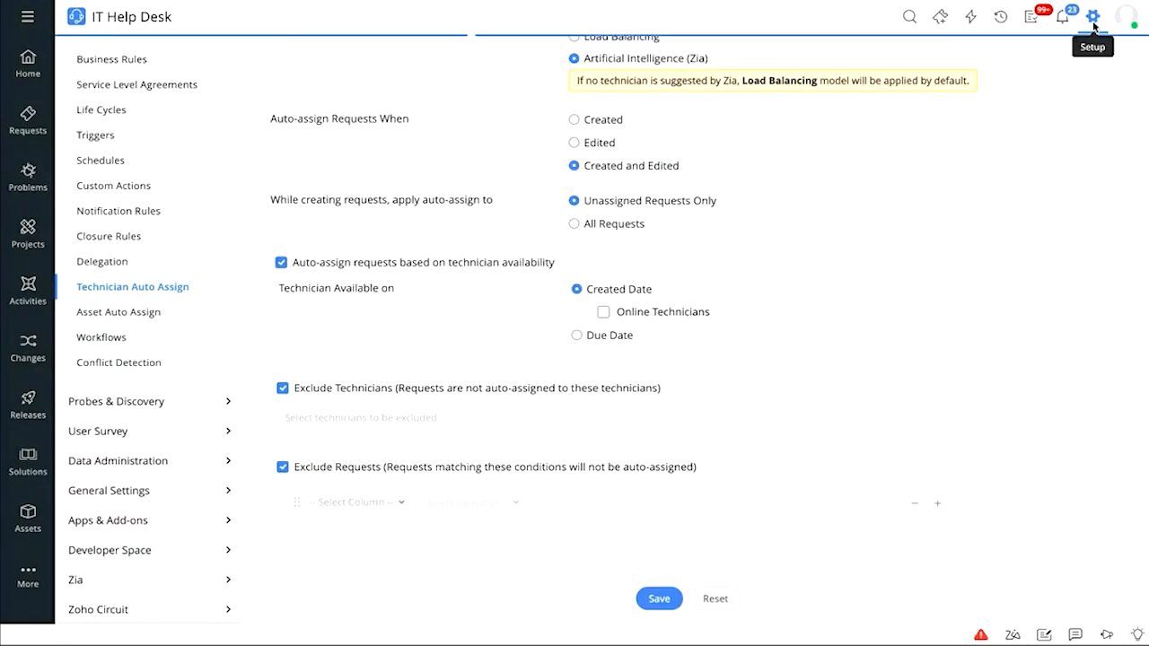
Go to Custom Actions > Custom Functions and start a new request custom function
left_click(1093, 18)
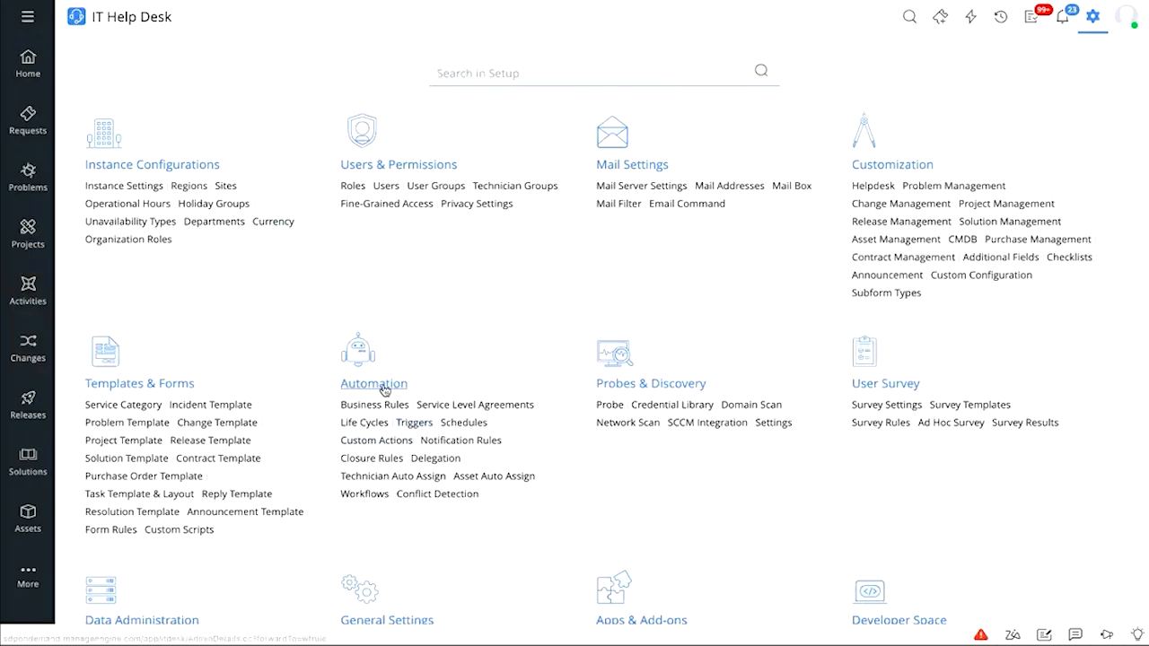
left_click(375, 446)
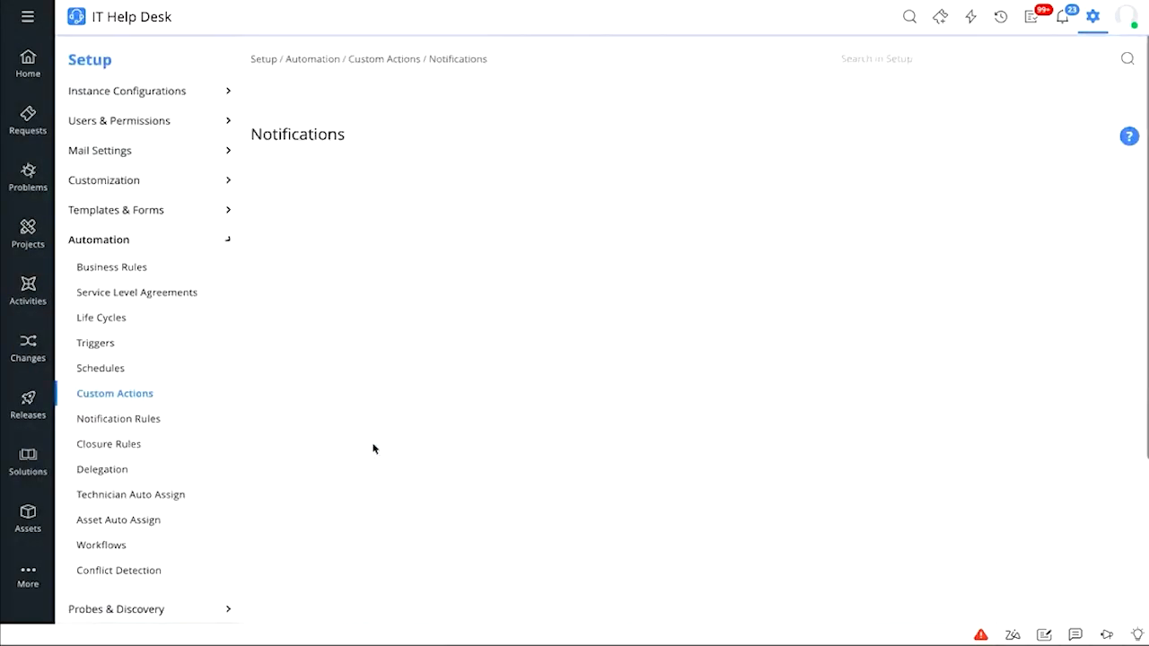
left_click(821, 100)
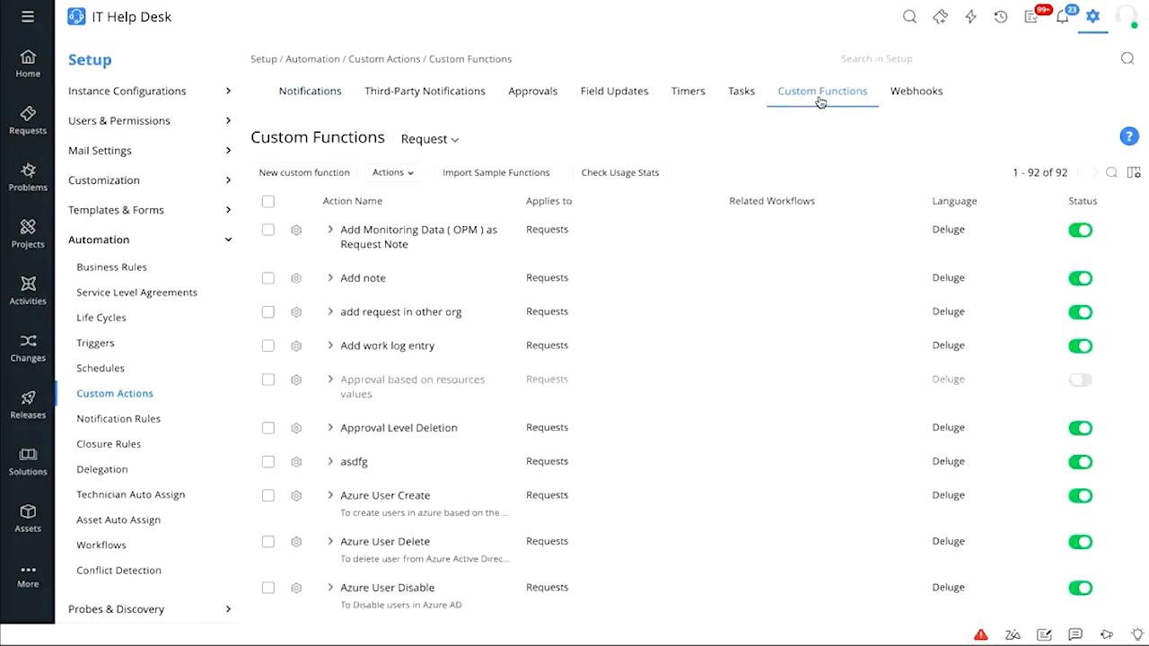
left_click(303, 179)
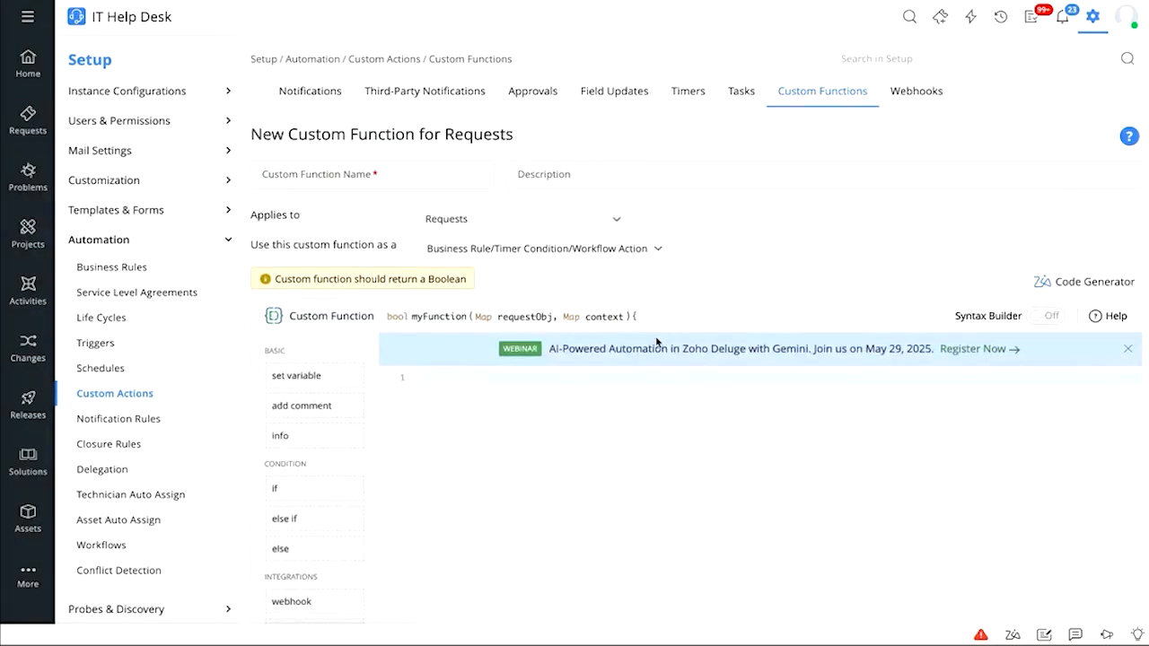
scroll(662, 298, "down", 2)
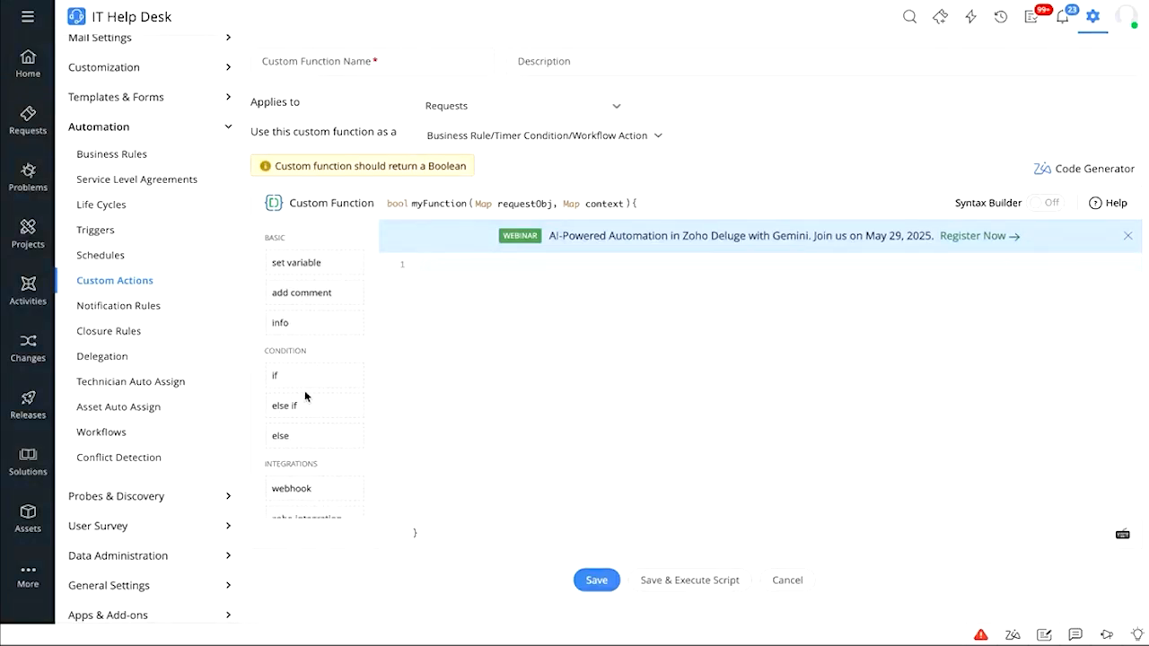
scroll(304, 392, "down", 1)
scroll(304, 392, "down", 6)
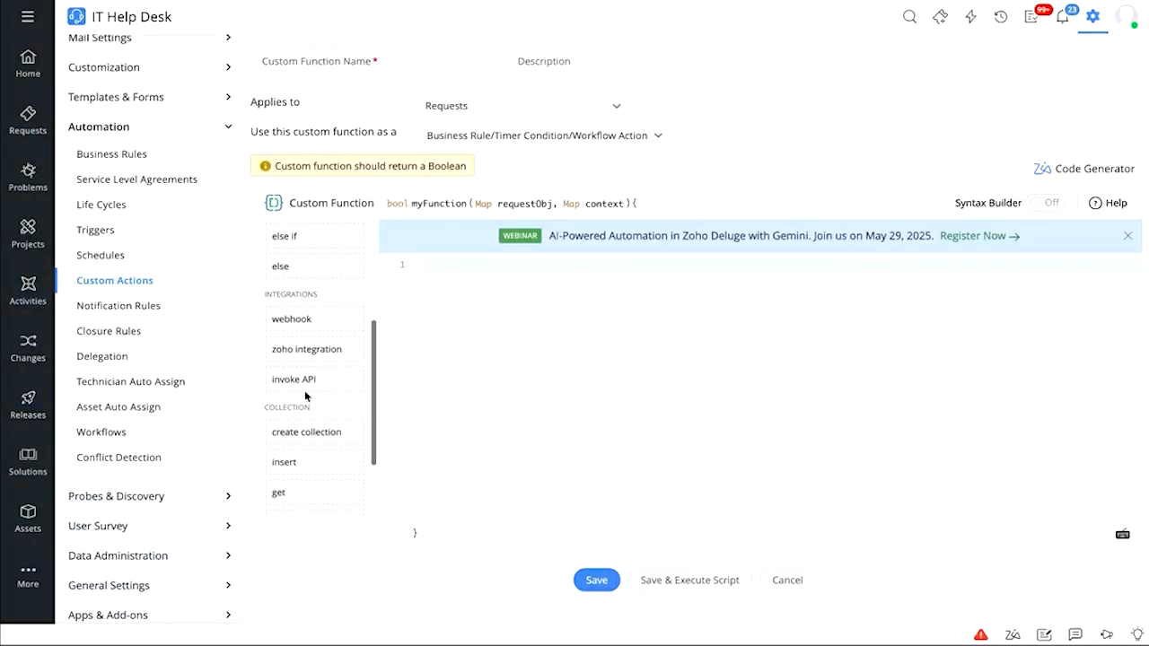
scroll(304, 392, "up", 7)
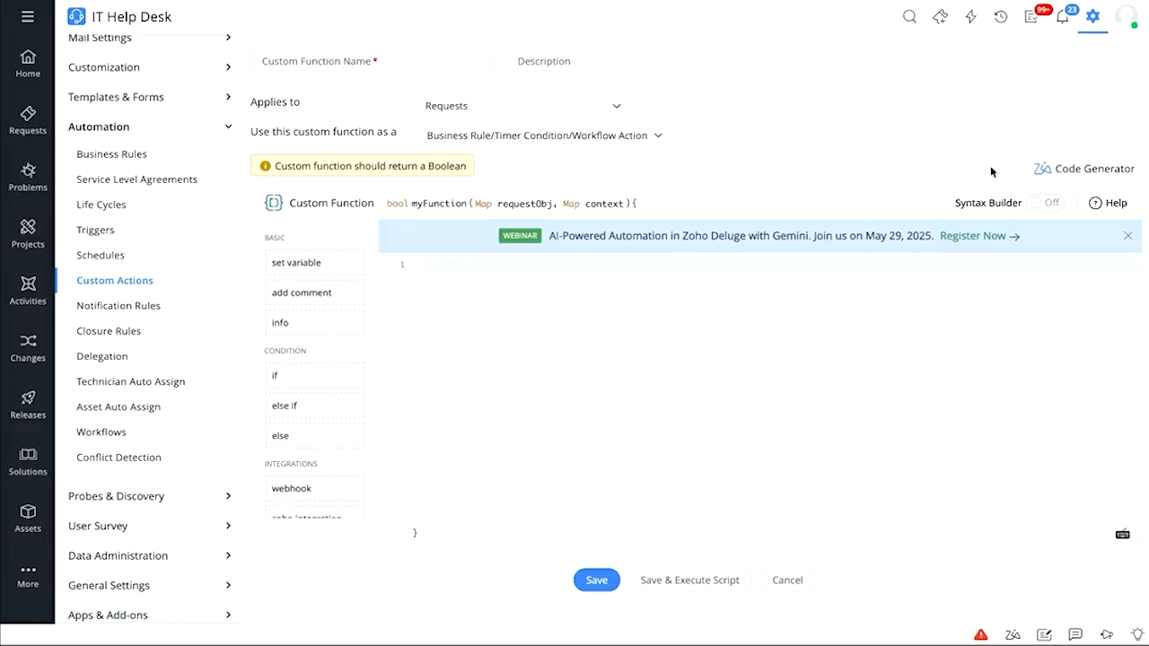
left_click(1043, 169)
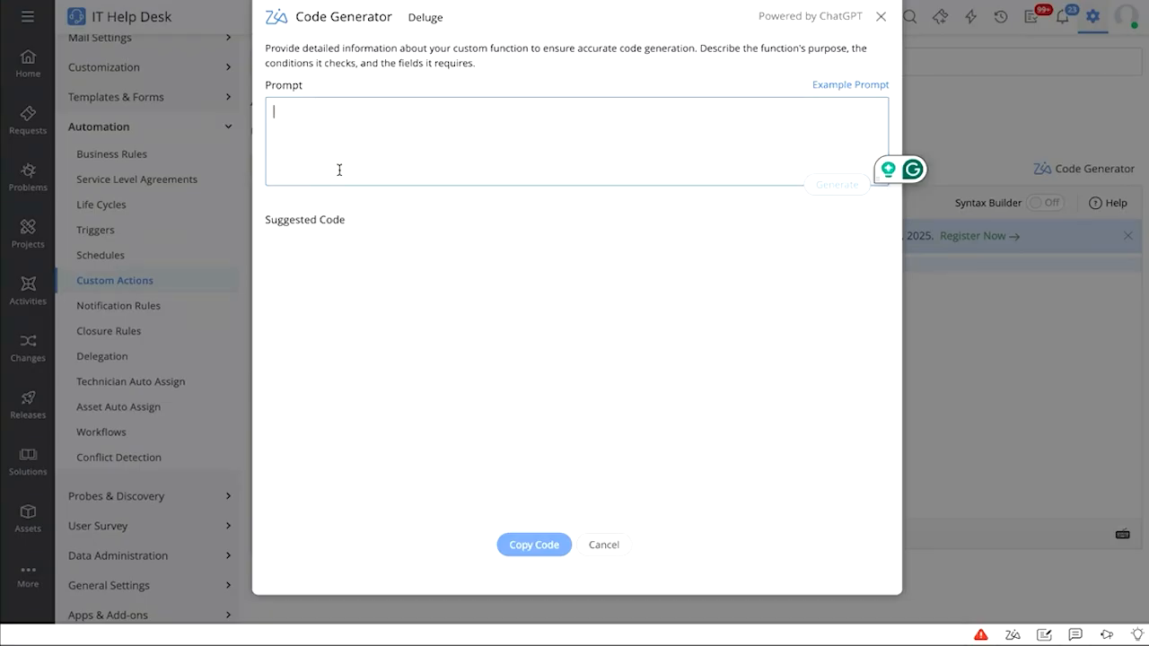
left_click(339, 169)
type("c")
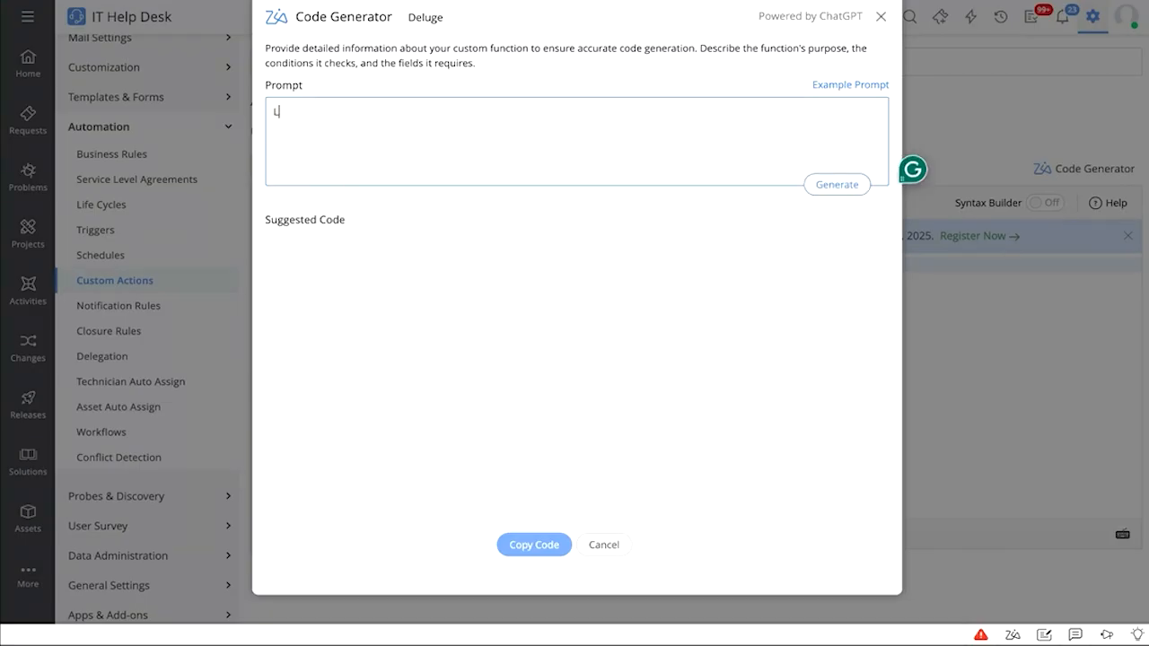
key("BackSpace")
type("rW")
key("BackSpace")
key("BackSpace")
type("Need")
type("to a")
type("opy the val")
type("ue of an")
type("tion")
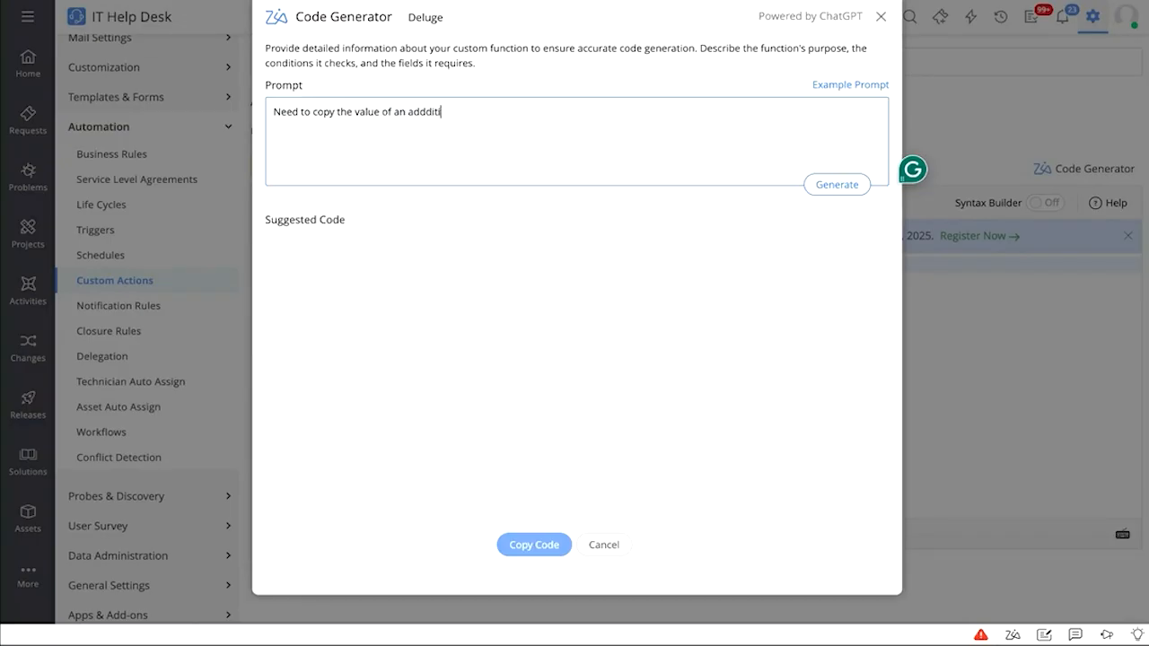
key("BackSpace")
key("BackSpace")
key("BackSpace")
key("BackSpace")
type("itional field from one additional f")
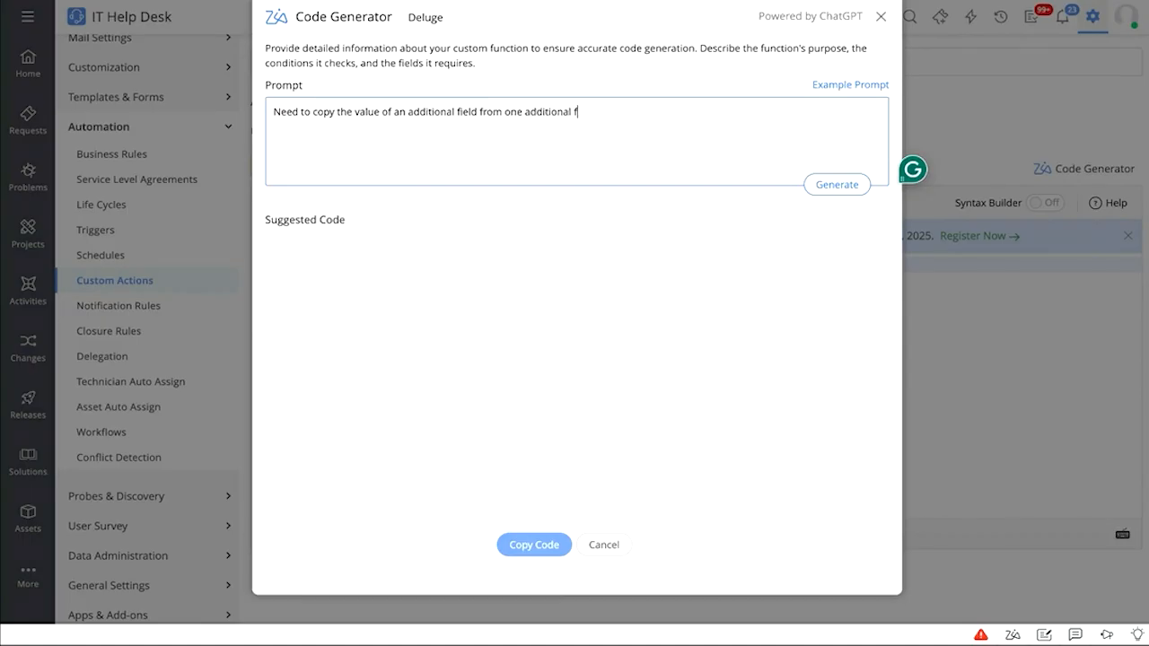
type("ield to another.")
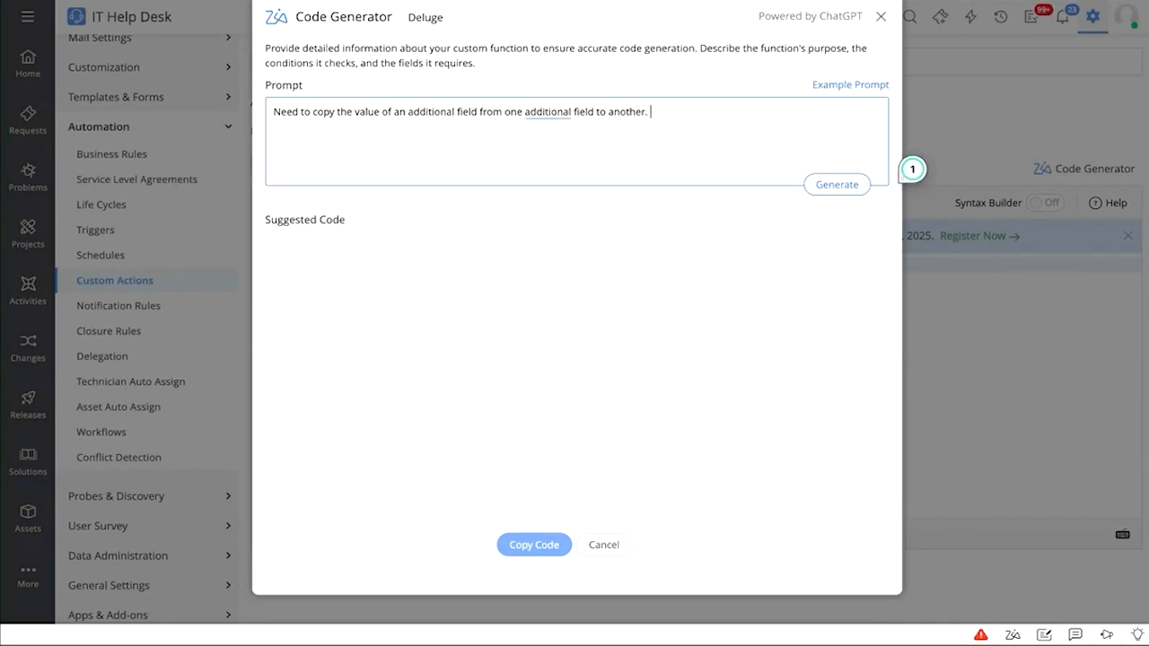
left_click(822, 185)
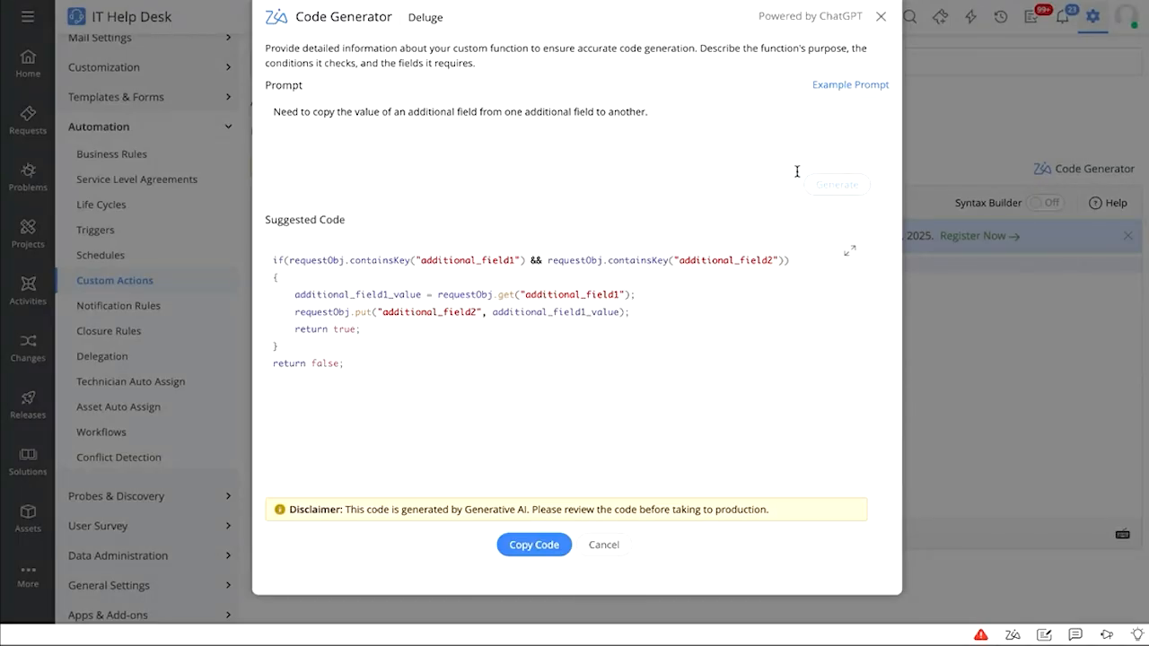
left_click_drag(422, 260, 516, 259)
left_click_drag(677, 260, 760, 269)
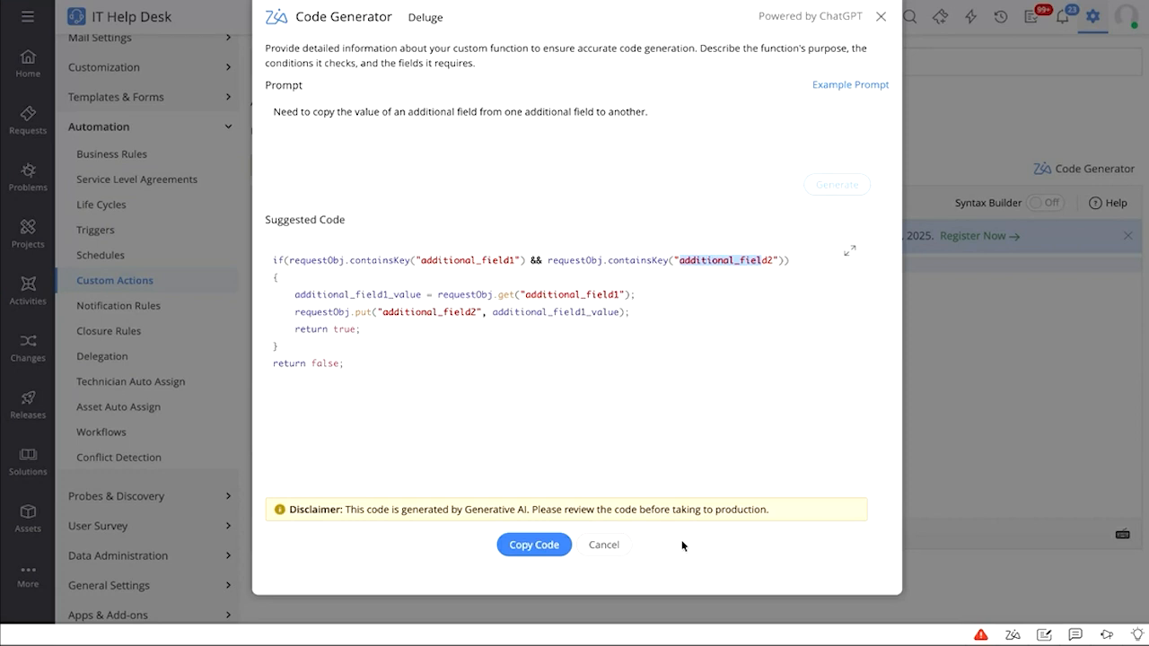
left_click(610, 548)
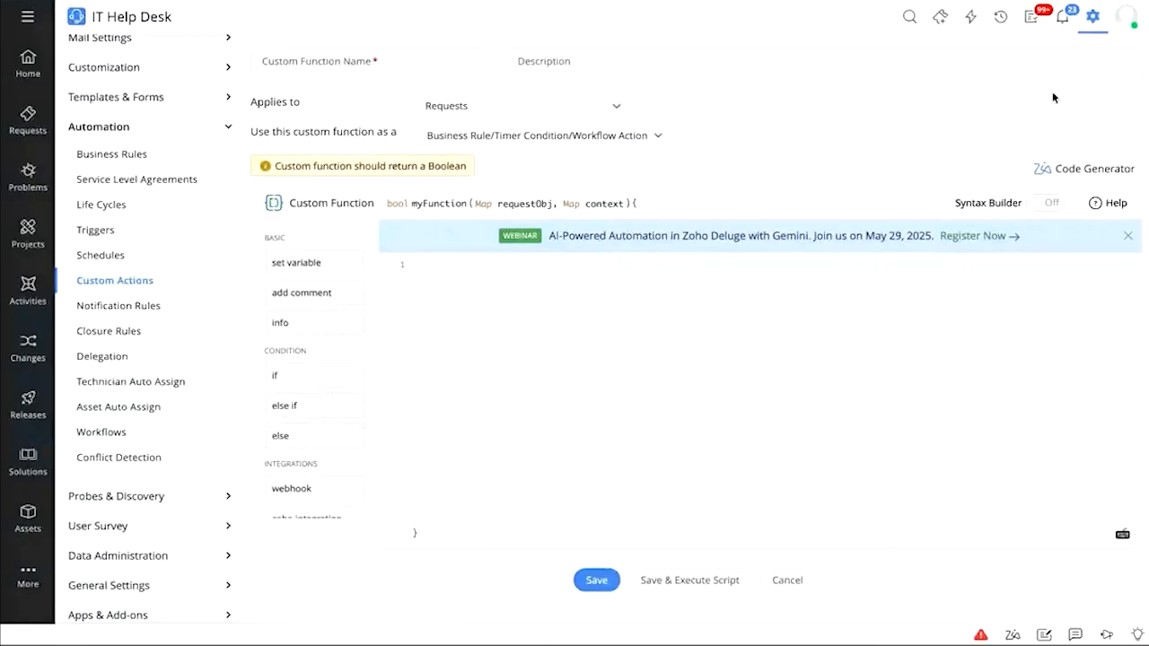
Go from the Setup overview to Automation > Notification Rules
left_click(1097, 22)
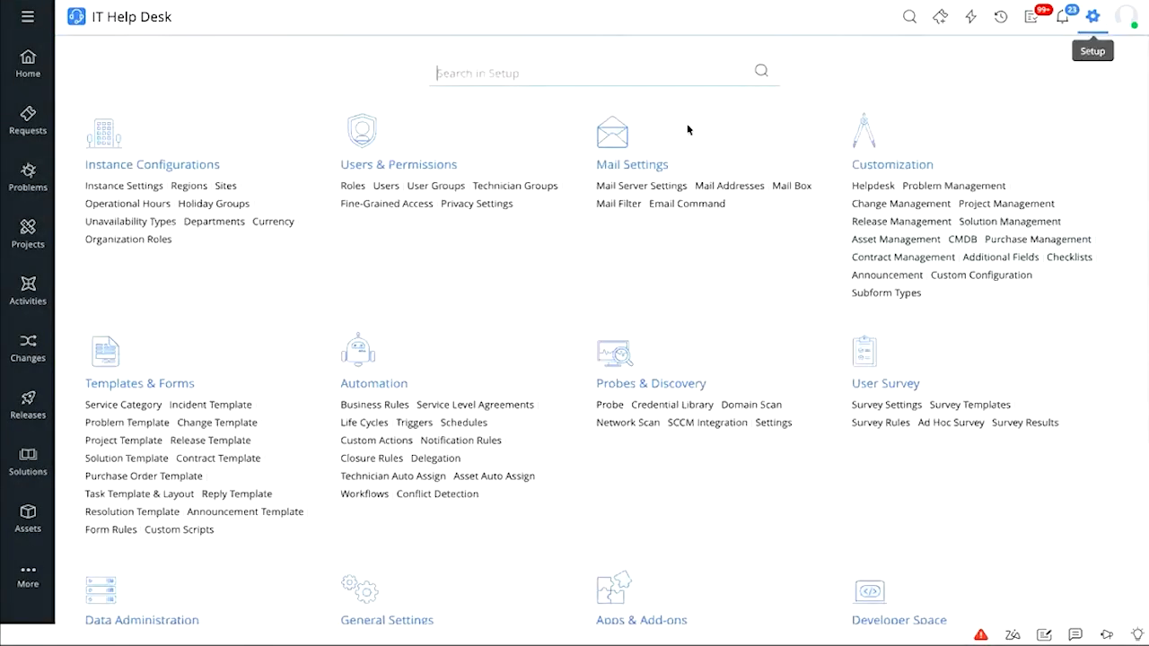
left_click(478, 444)
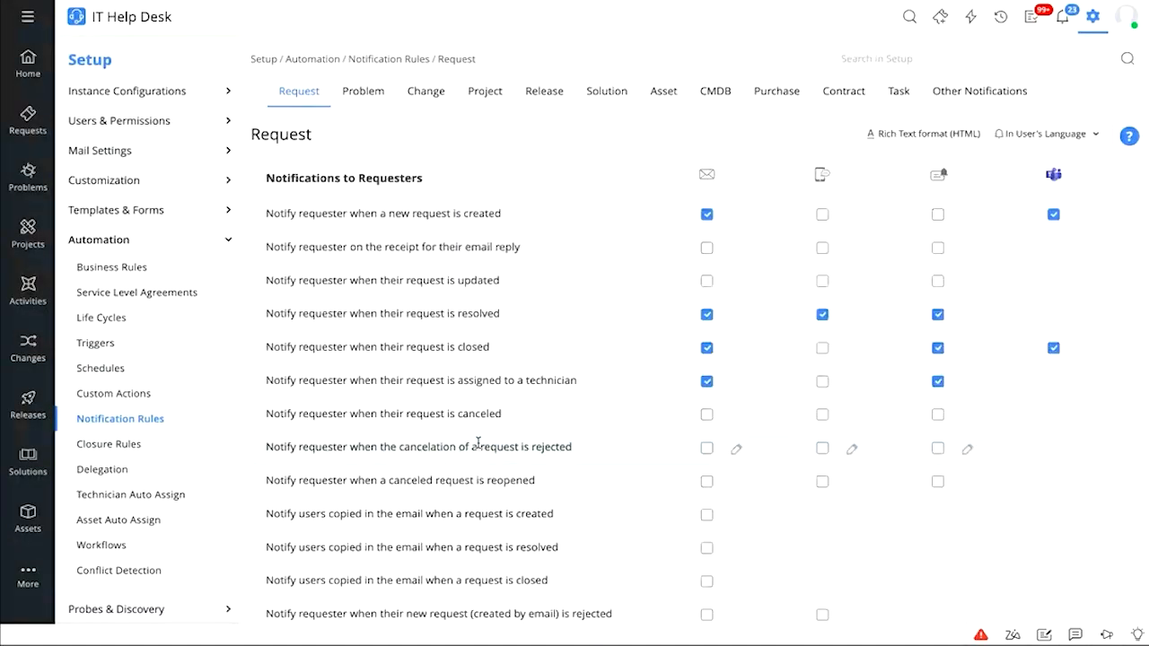
Toggle the new-request e-mail notice off and on, and preview its template unchanged
left_click(706, 216)
left_click(707, 217)
left_click(737, 218)
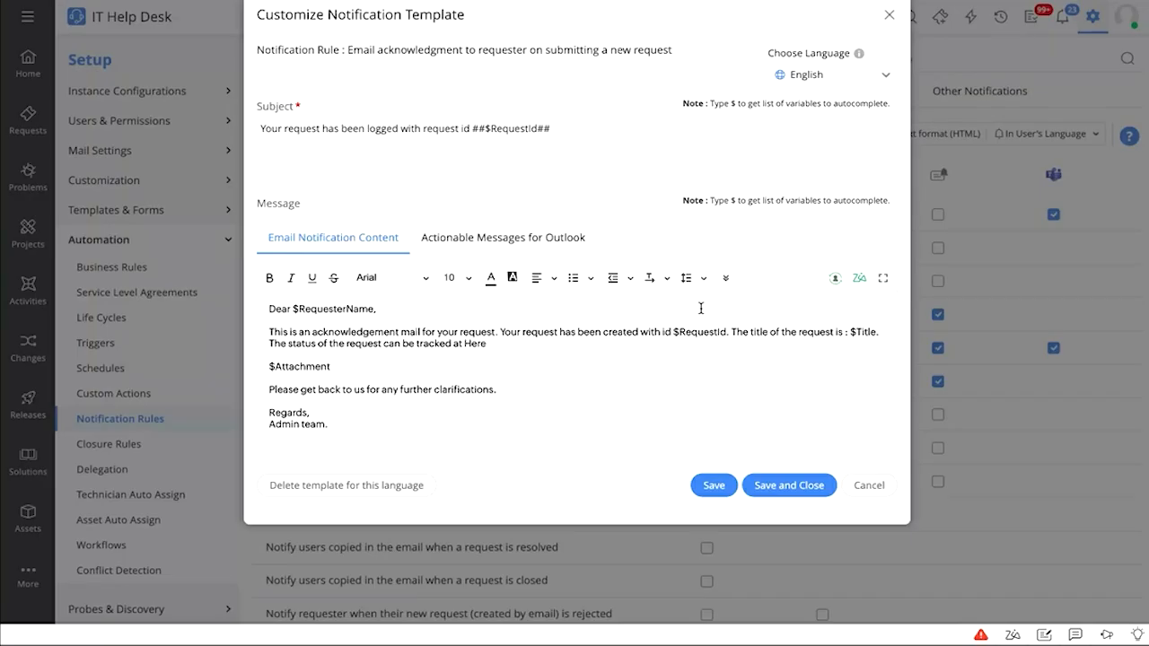
left_click(877, 490)
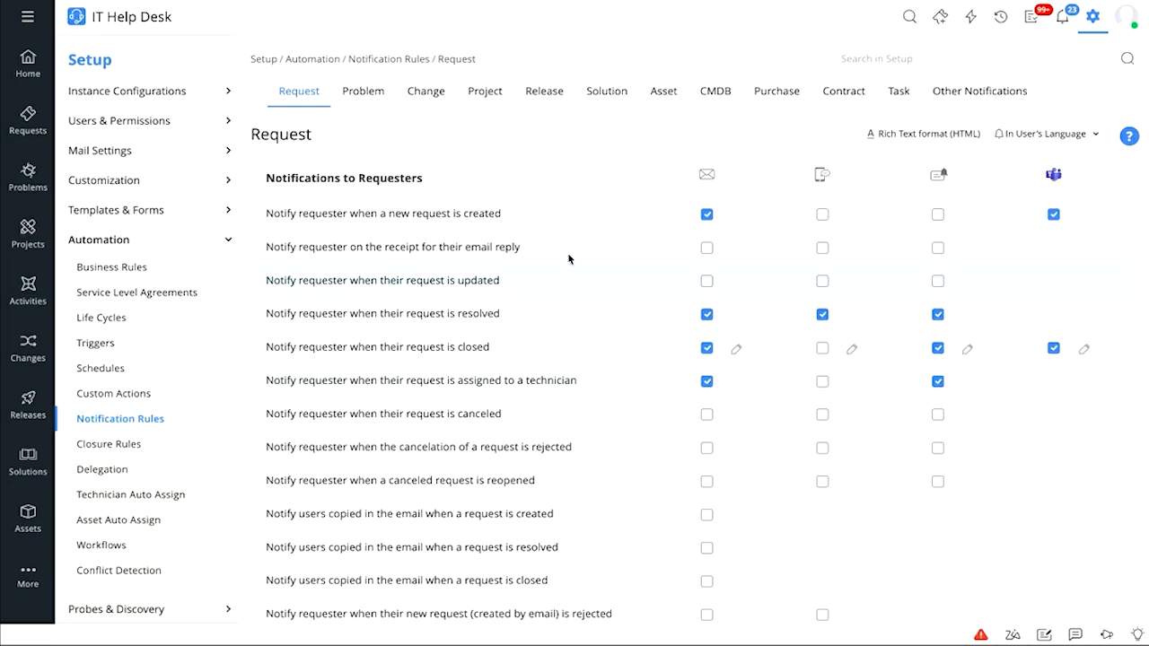
Enable the email-reply-received requester notice, then browse the Problem, Change, Project and Release rules
left_click(707, 249)
left_click(360, 97)
left_click(431, 100)
left_click(483, 104)
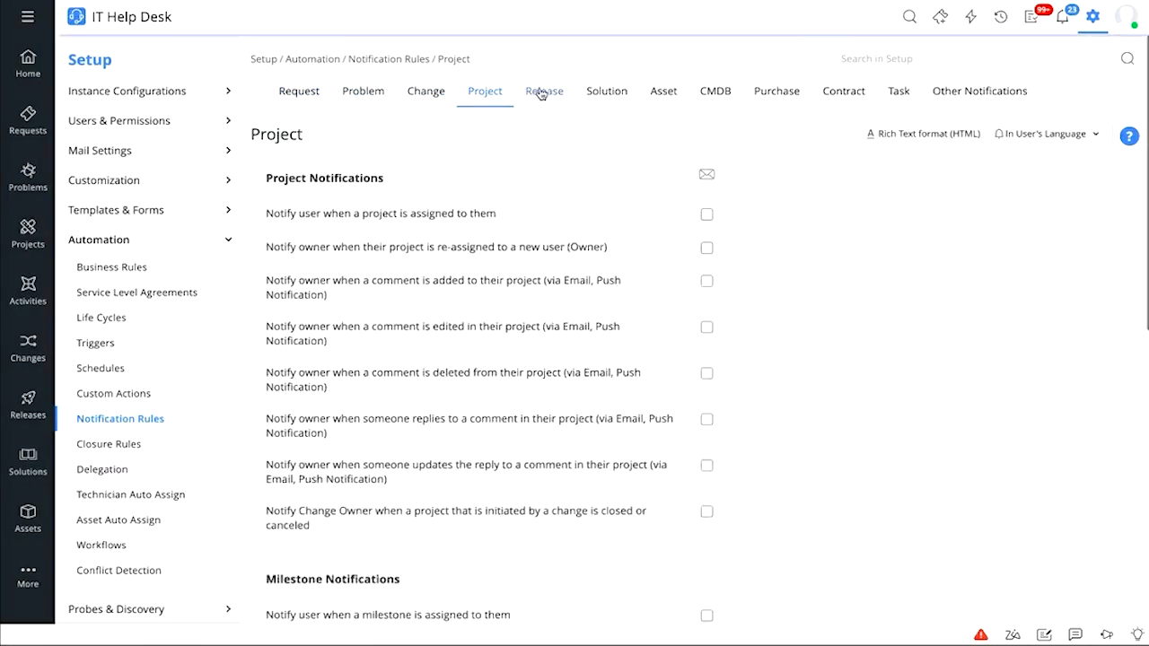
left_click(542, 91)
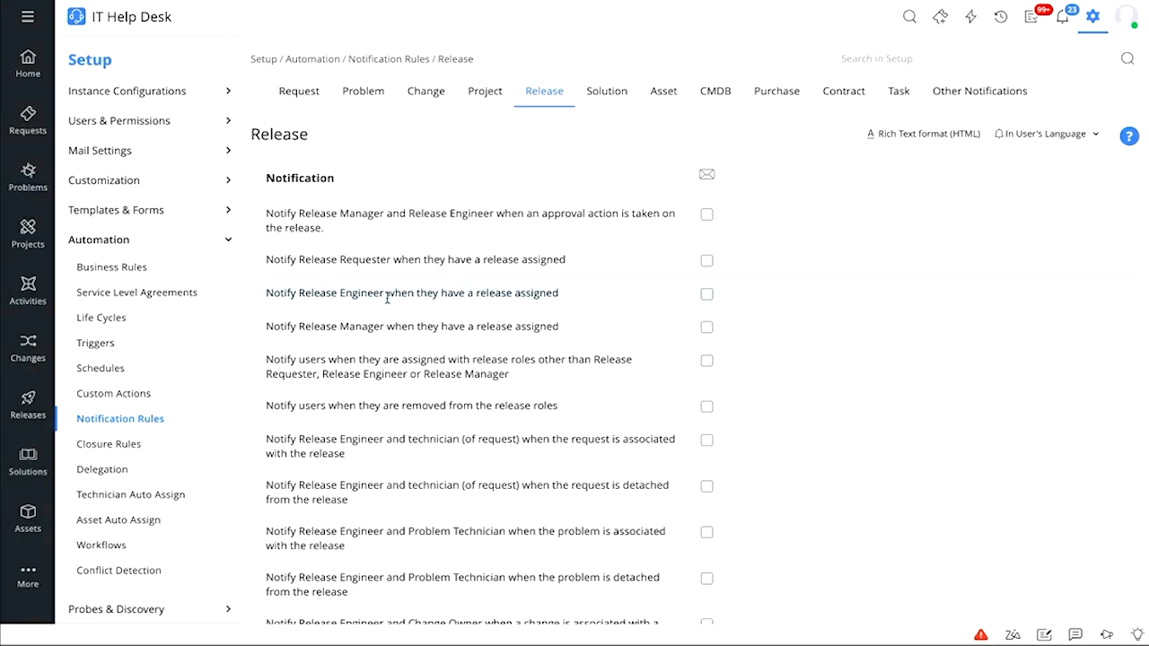
Open Closure Rules, make Urgency mandatory then optional again, and review the closing process
left_click(112, 457)
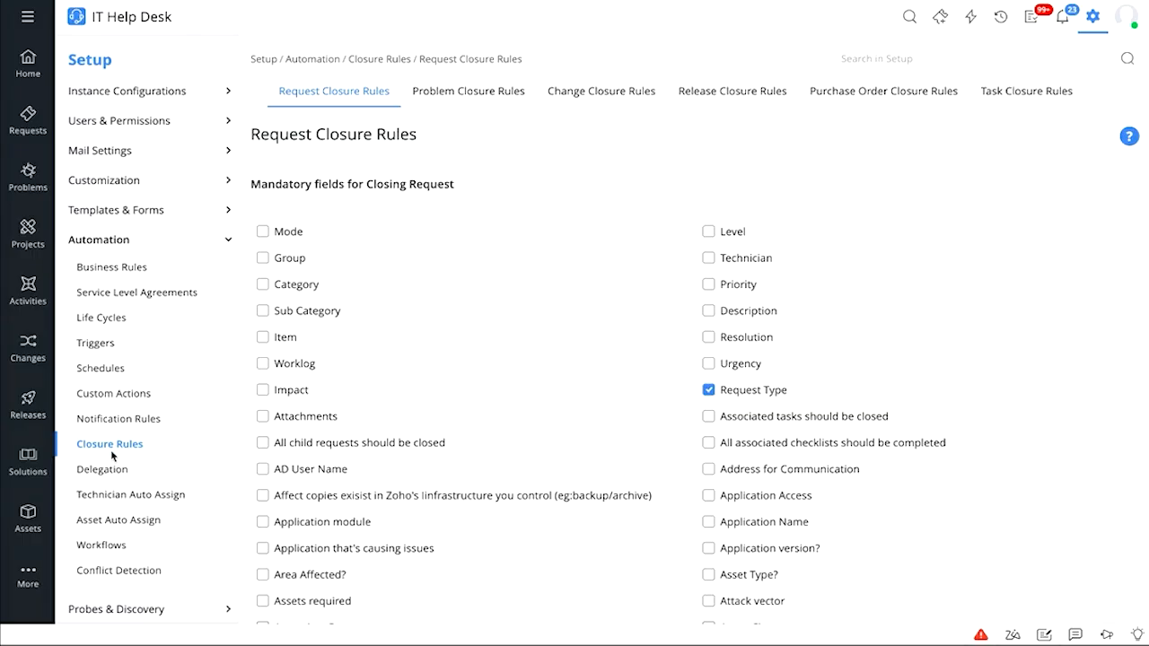
left_click(728, 368)
left_click(728, 369)
scroll(832, 414, "down", 20)
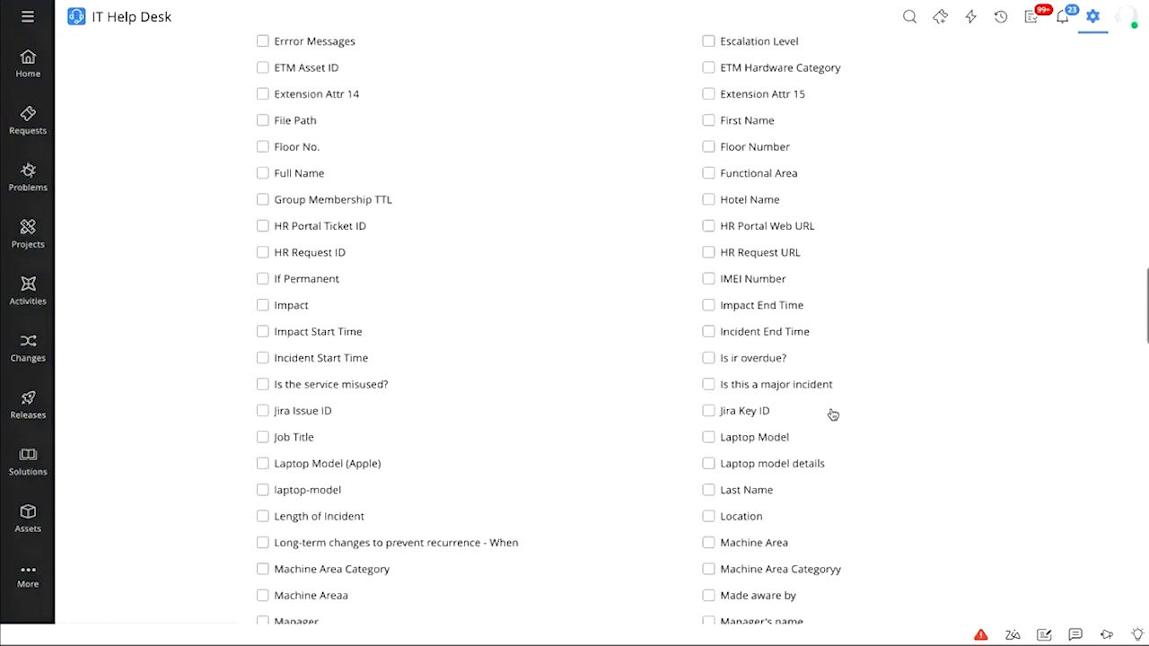
scroll(832, 414, "down", 12)
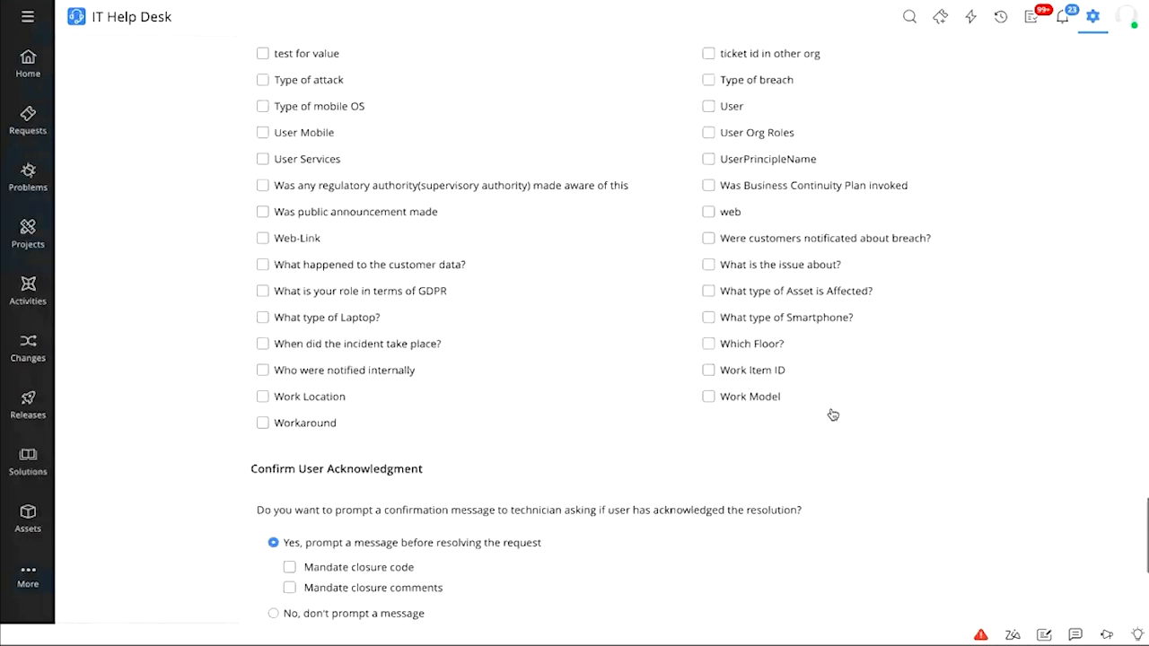
scroll(832, 414, "down", 4)
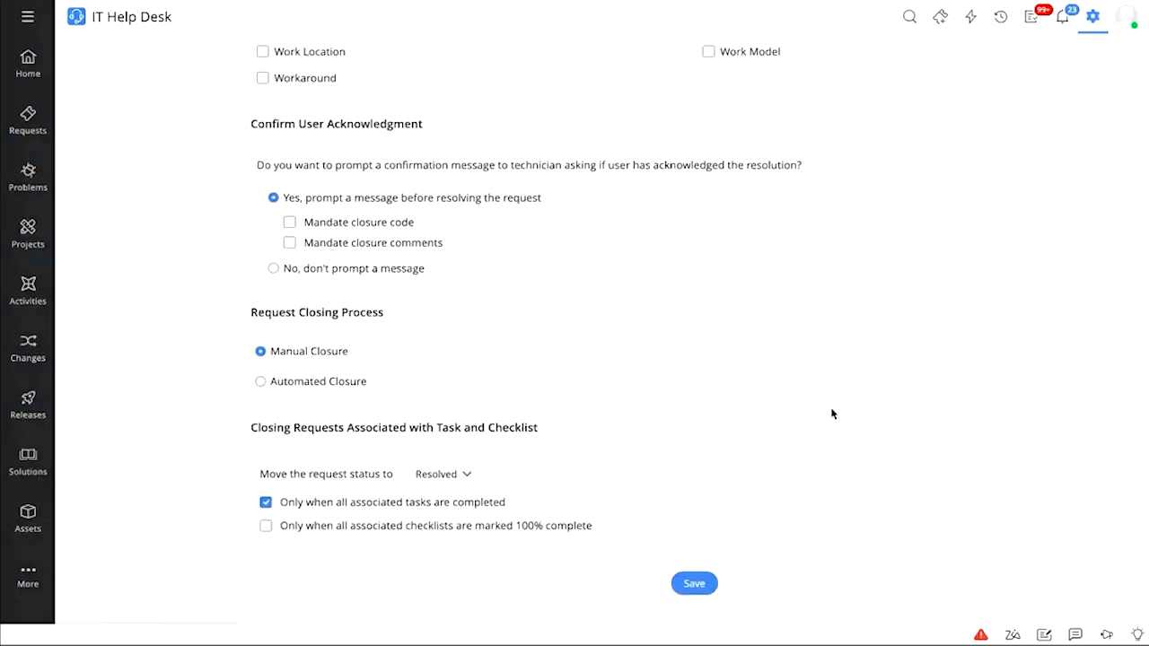
Select Automated Closure after 1 day, keeping task-linked requests moving to Resolved
left_click(304, 384)
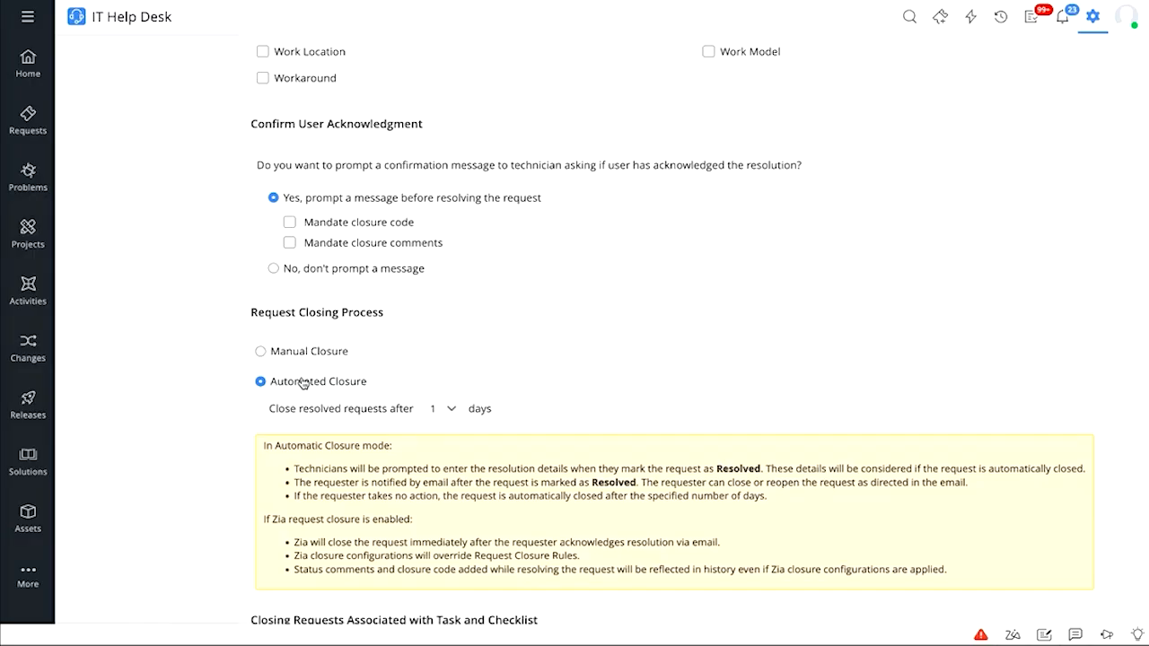
left_click(450, 411)
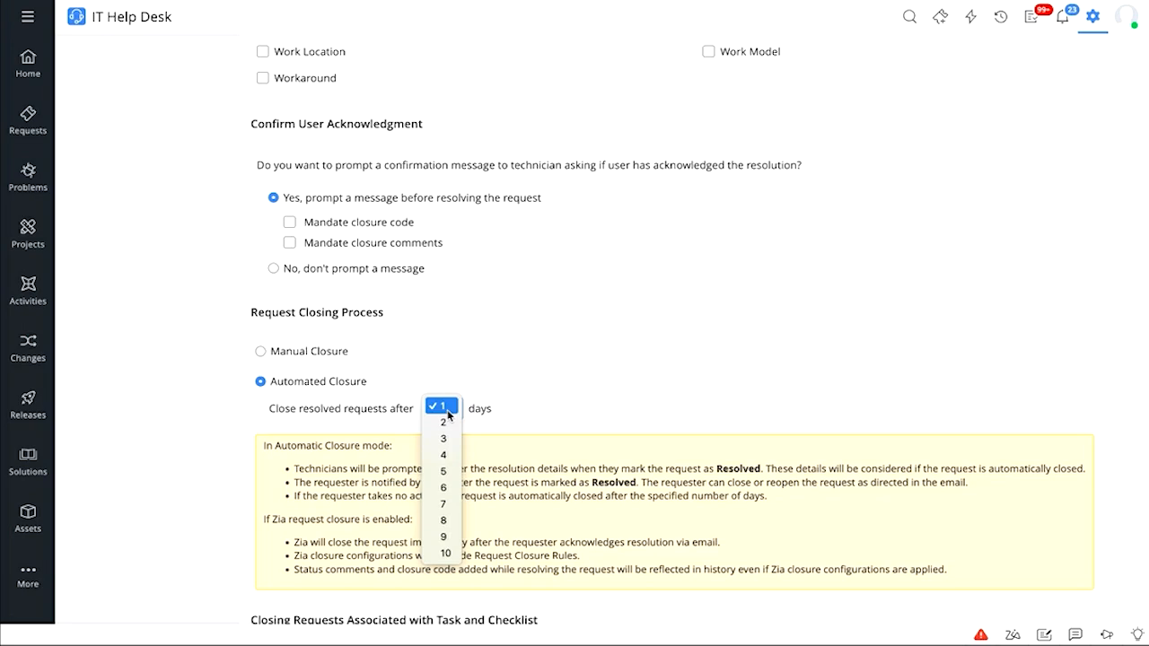
left_click(536, 441)
scroll(536, 441, "down", 1)
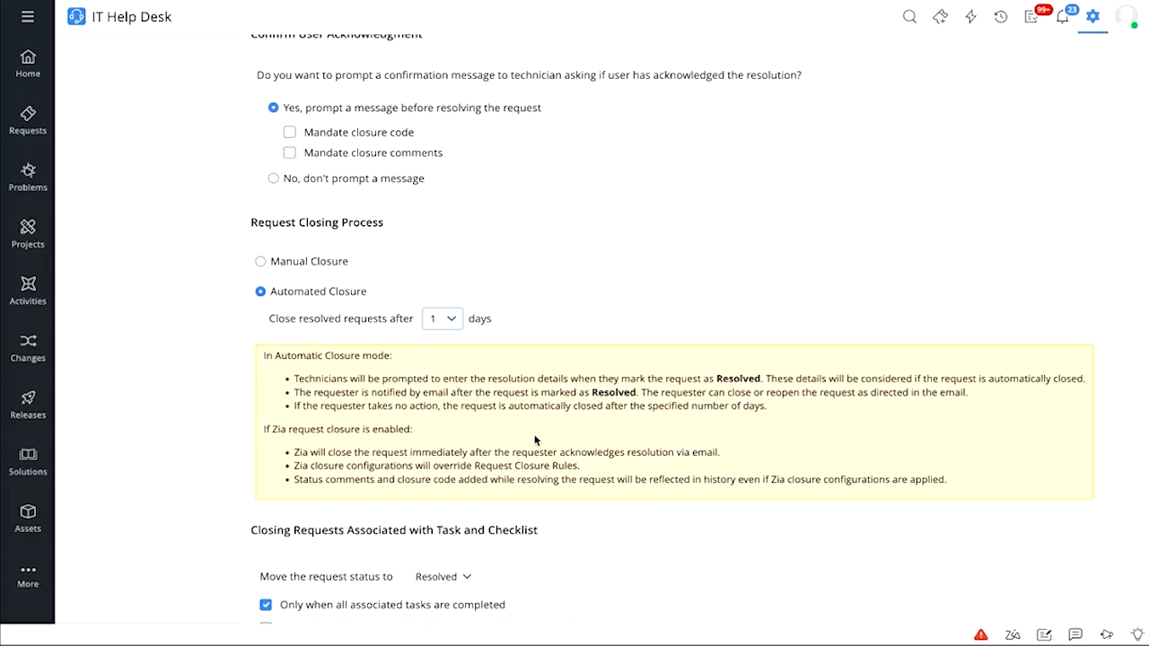
scroll(535, 440, "down", 2)
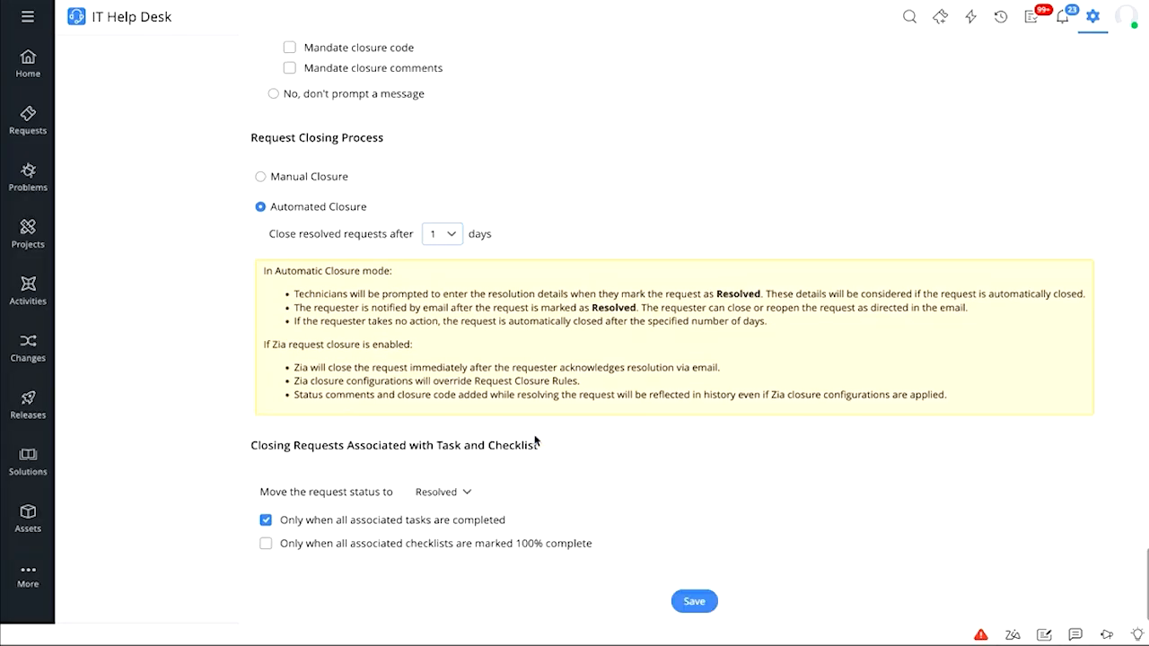
left_click(442, 474)
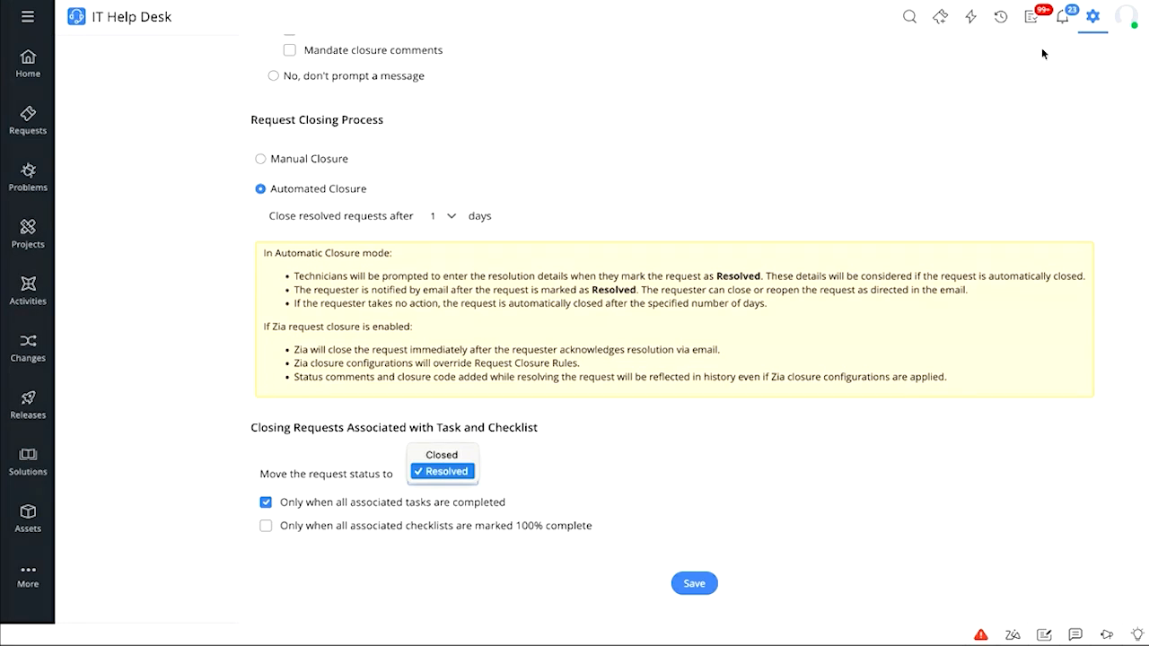
left_click(1093, 18)
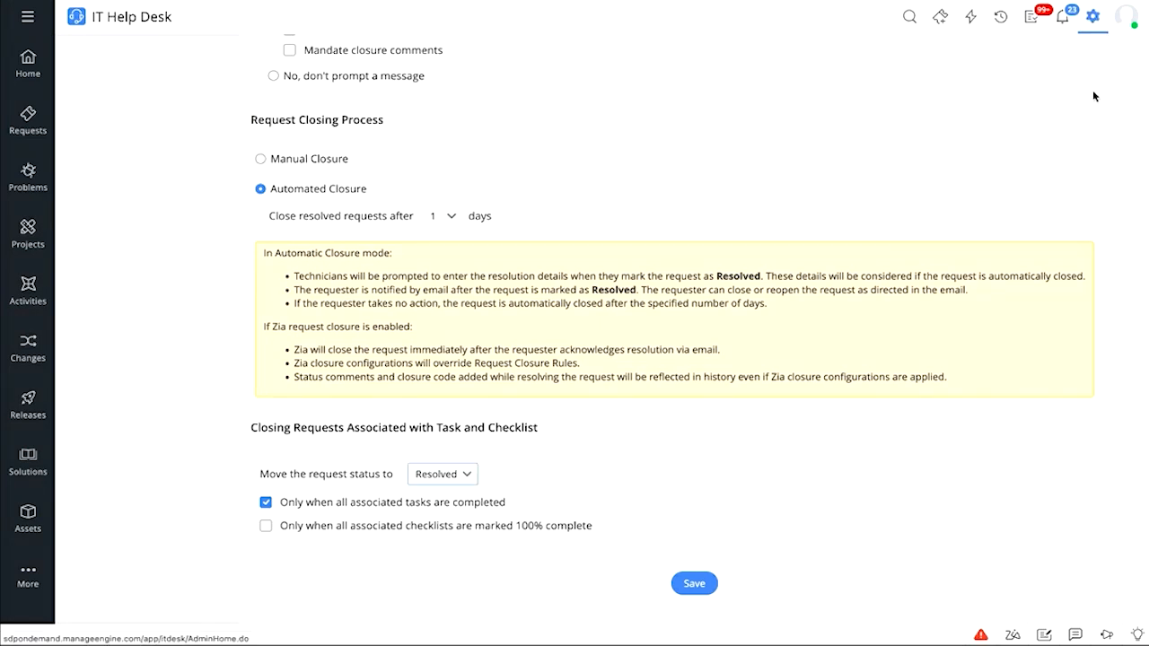
Open Automation > Triggers, start a new request trigger, and list its custom actions
left_click(1093, 17)
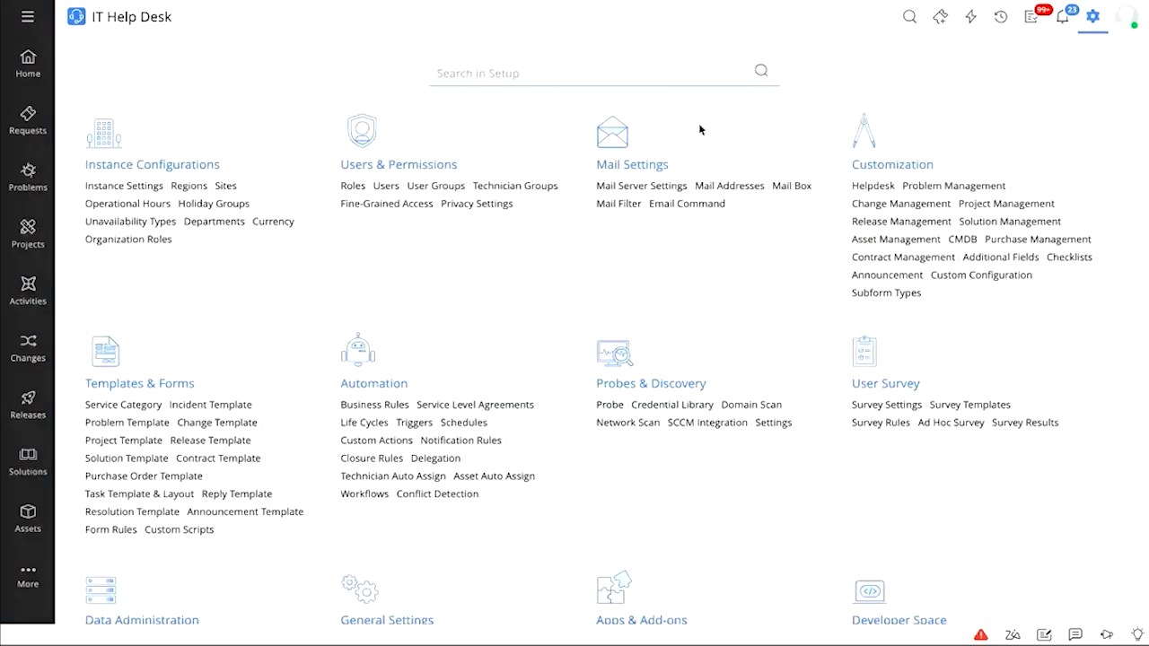
left_click(413, 423)
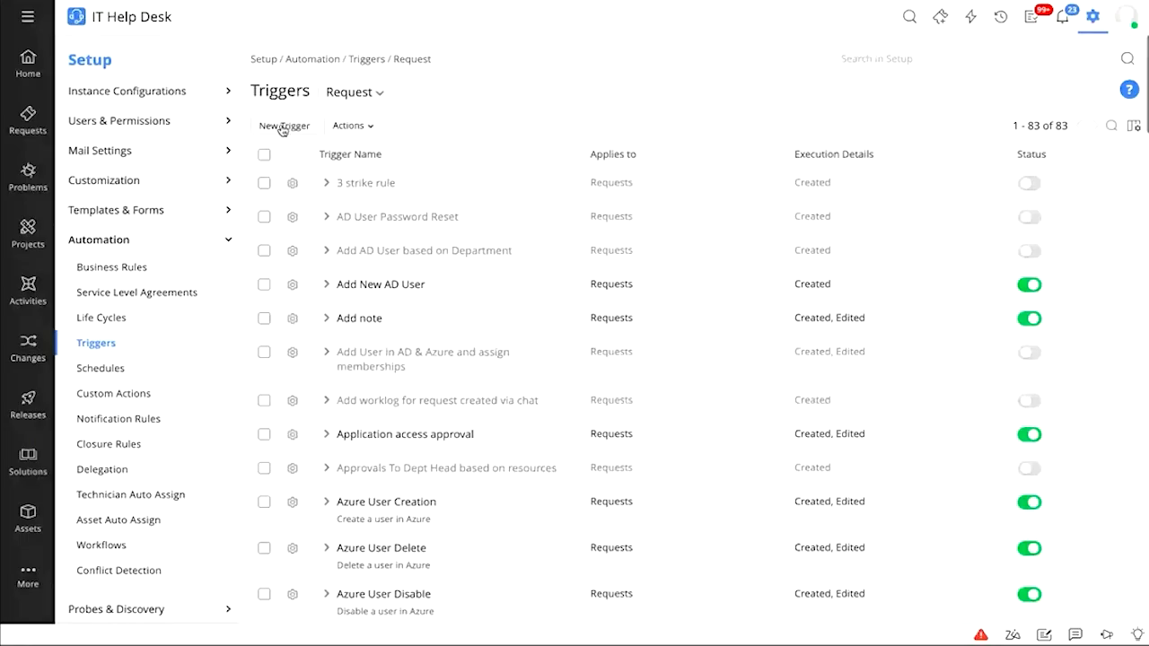
left_click(282, 126)
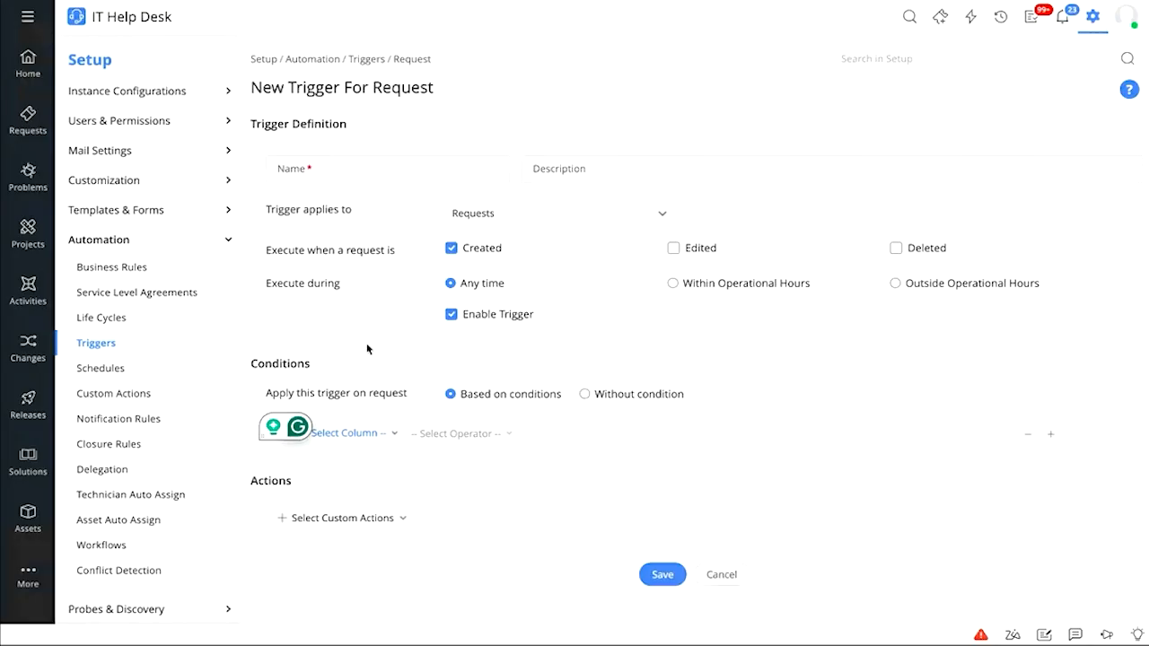
scroll(392, 472, "down", 1)
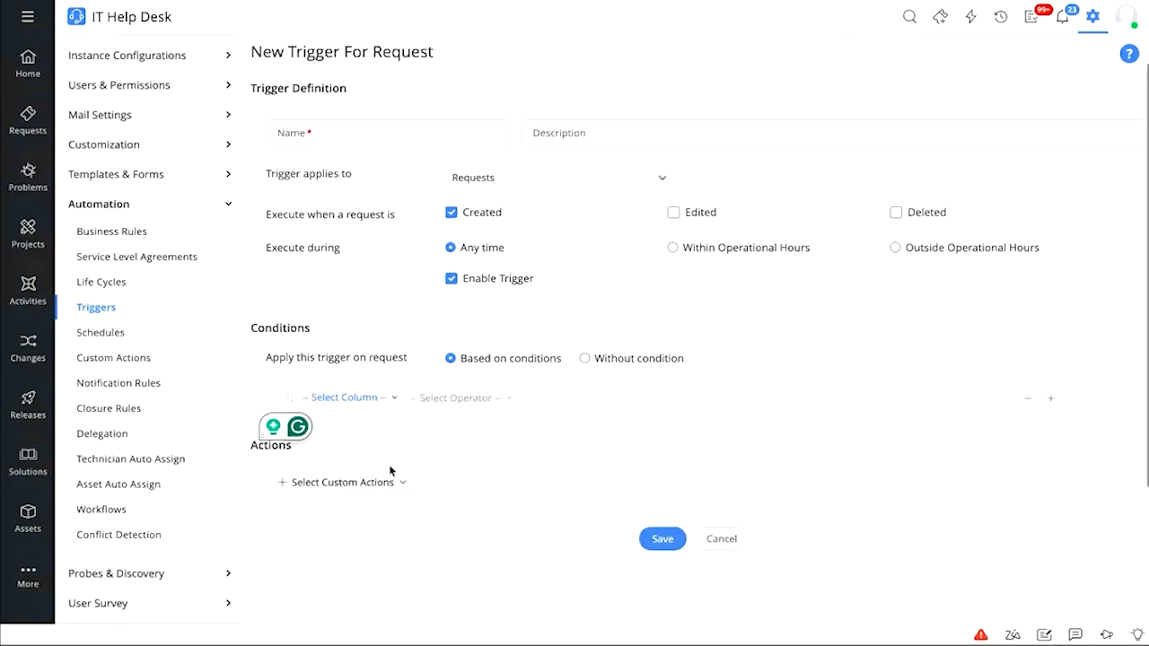
left_click(391, 442)
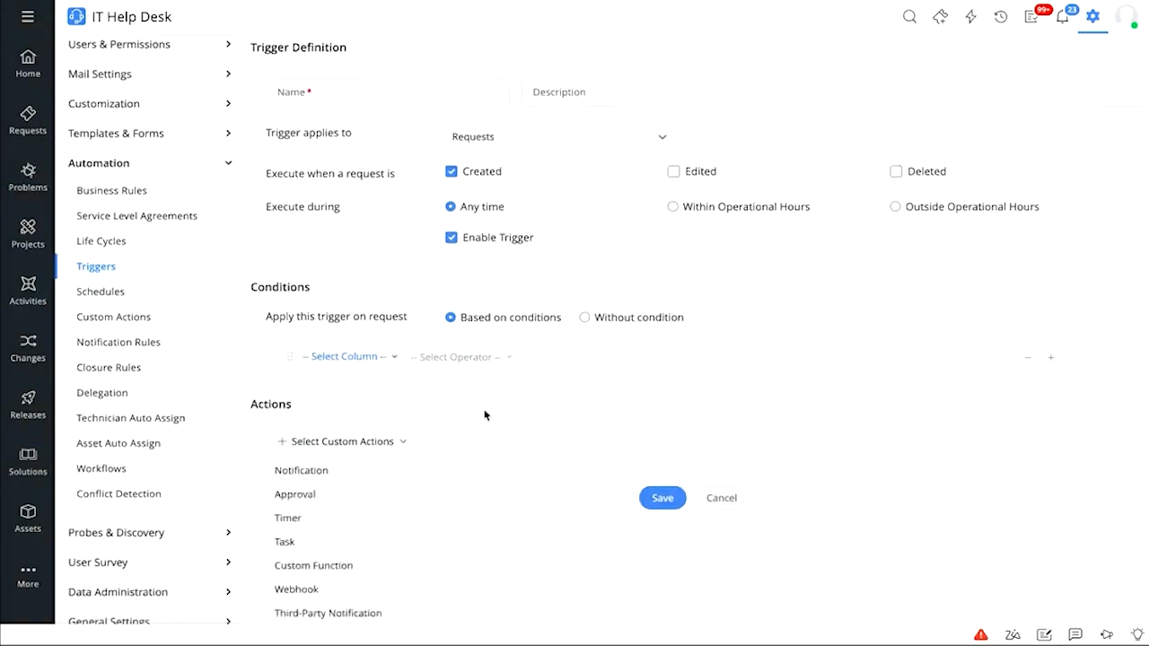
scroll(485, 415, "down", 1)
scroll(485, 416, "down", 1)
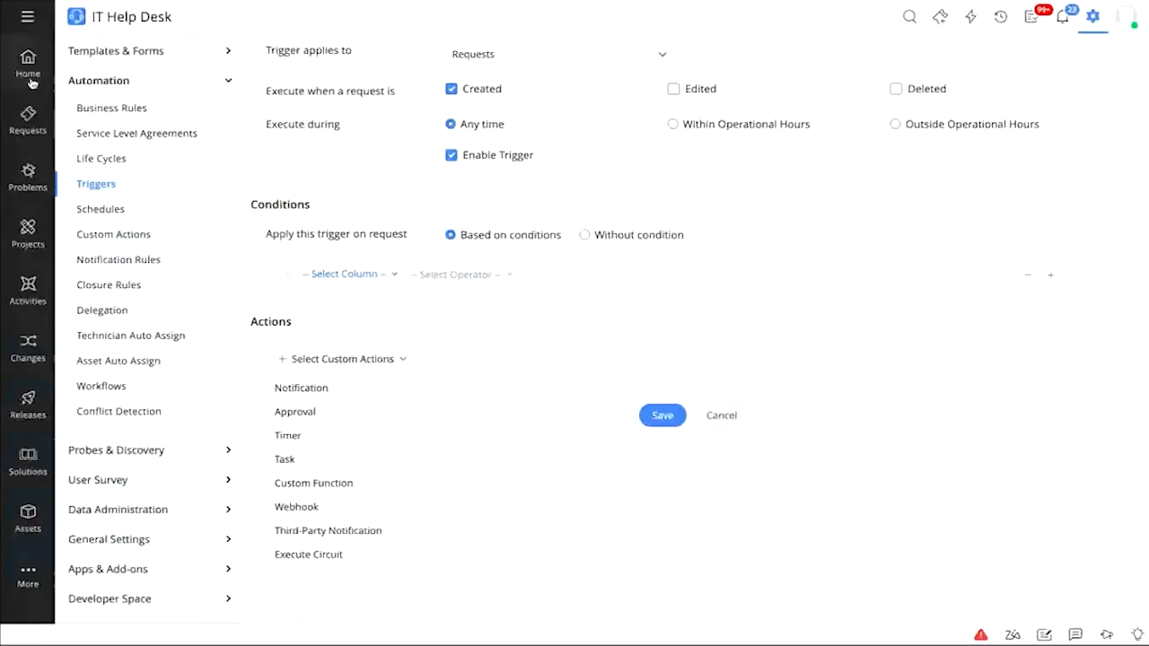
Leave setup for the helpdesk dashboard and open a blank new incident form
left_click(29, 71)
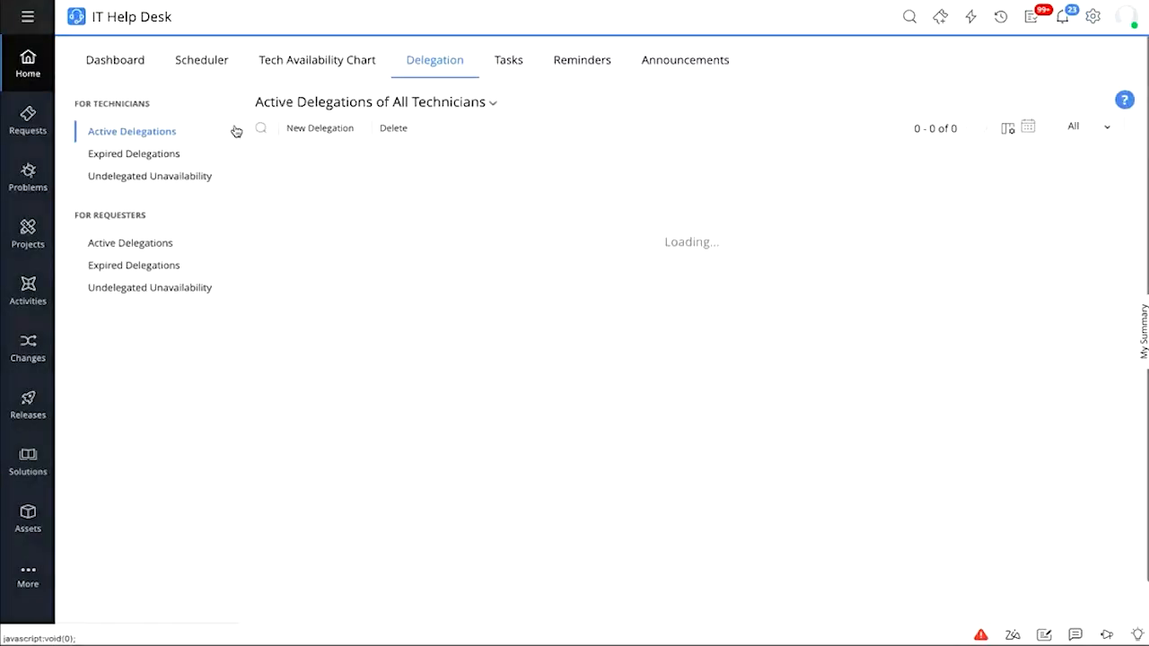
left_click(116, 54)
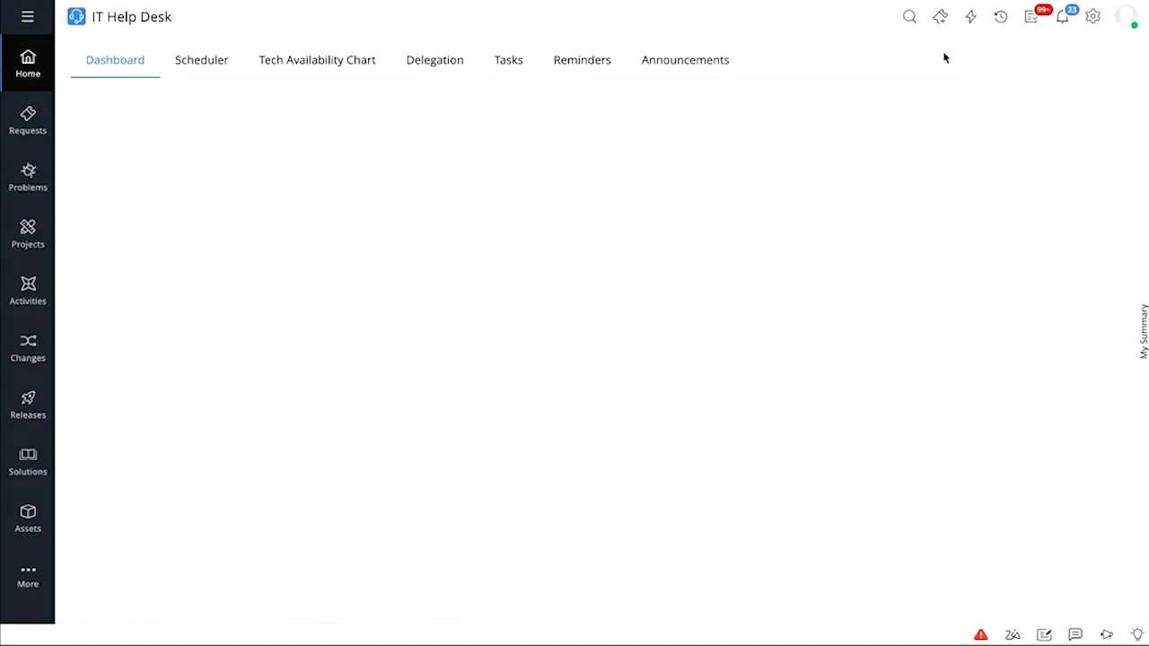
left_click(948, 20)
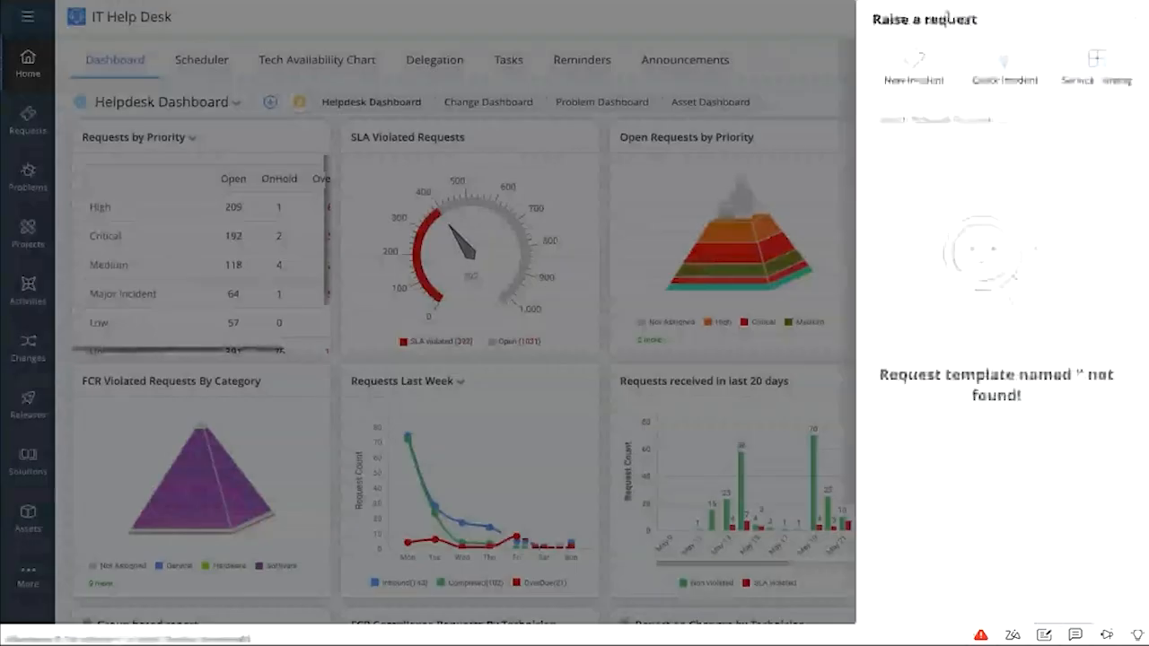
left_click(917, 68)
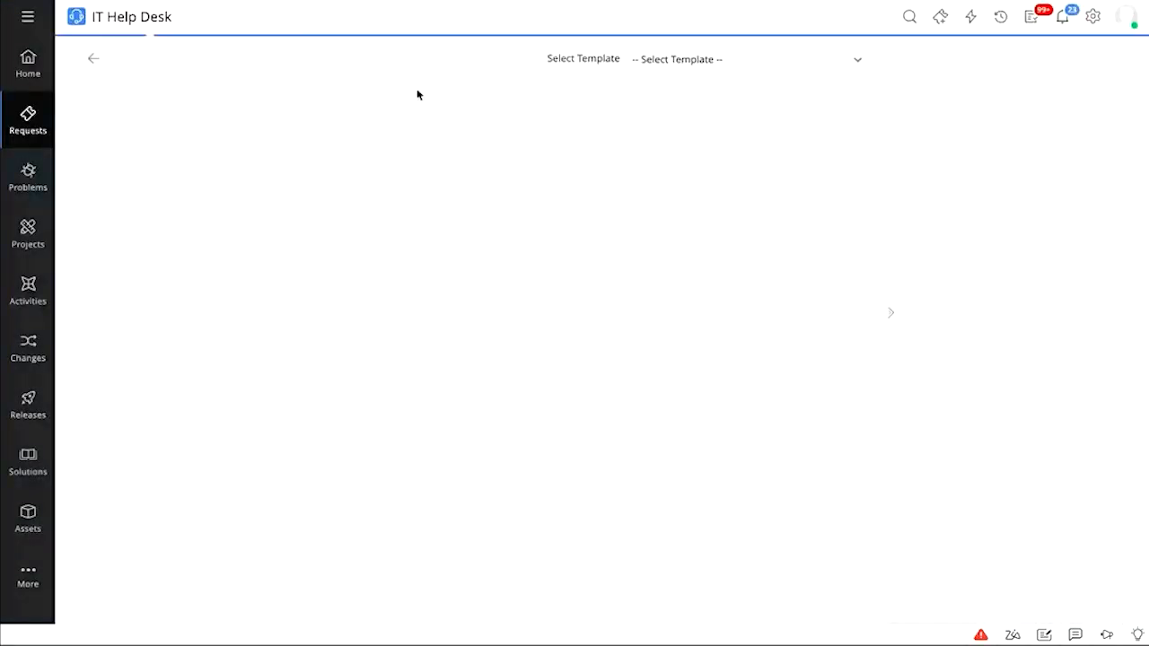
Choose the requester from the suggestions and attach asset AC111ZYL to the incident
left_click(251, 162)
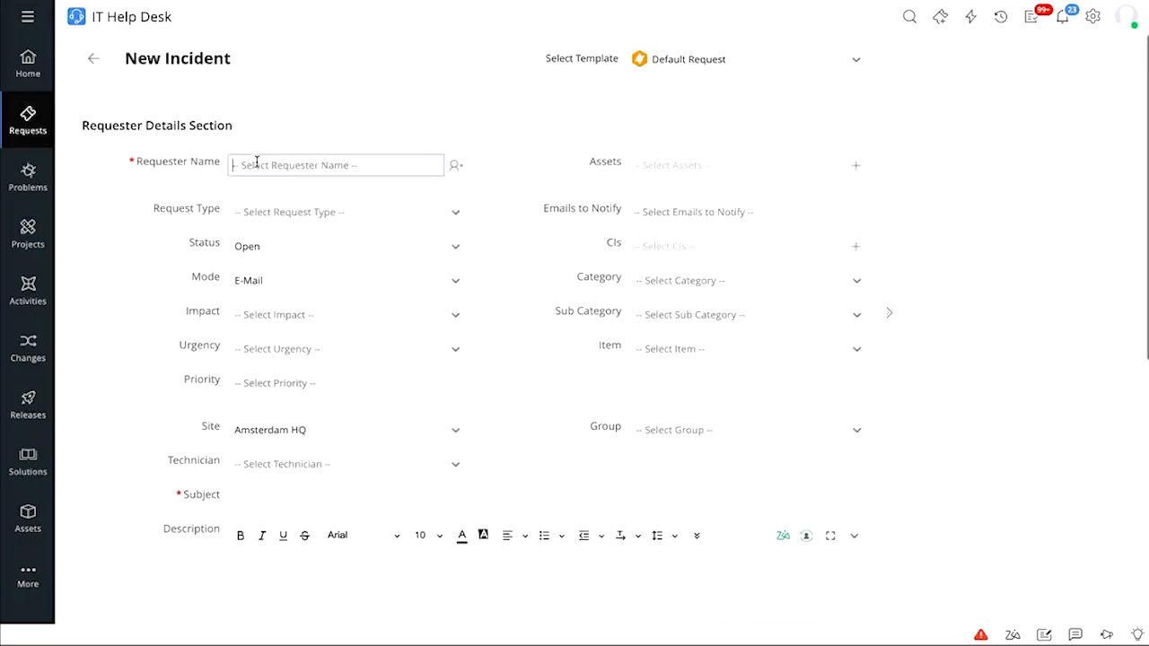
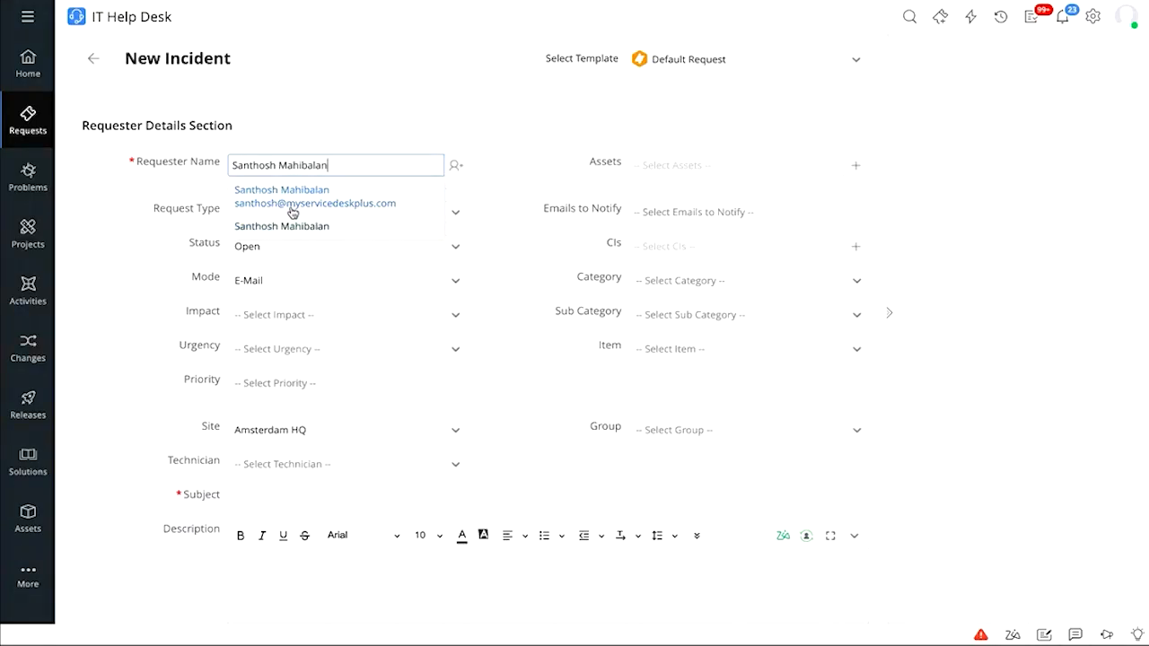
left_click(292, 205)
left_click(693, 170)
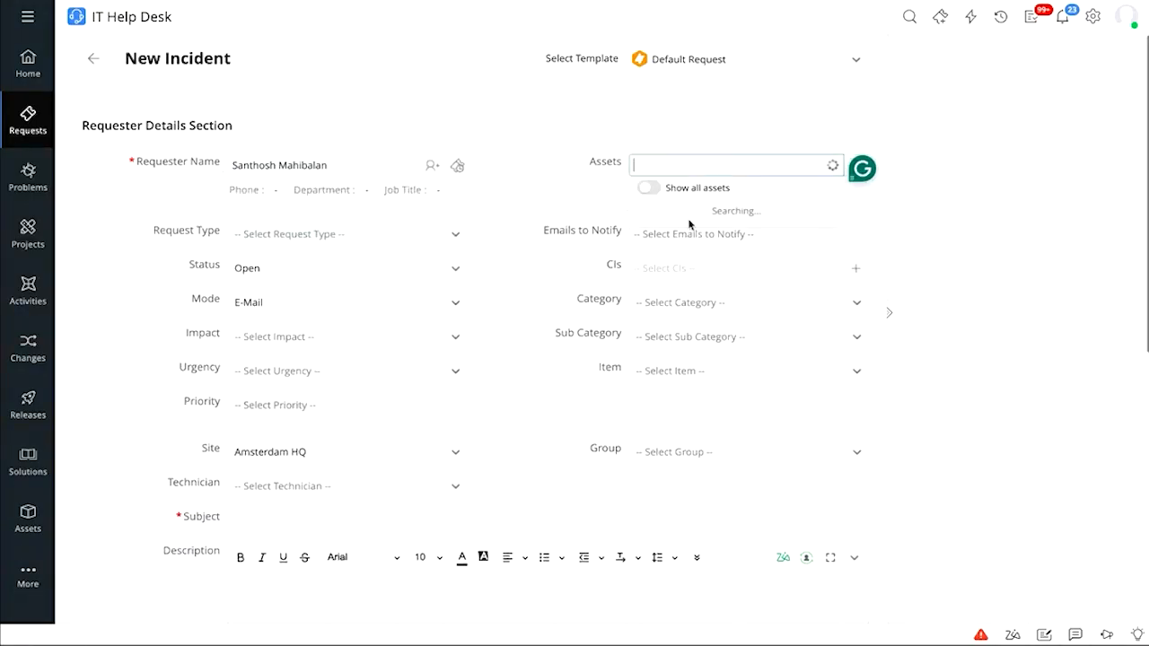
left_click(692, 225)
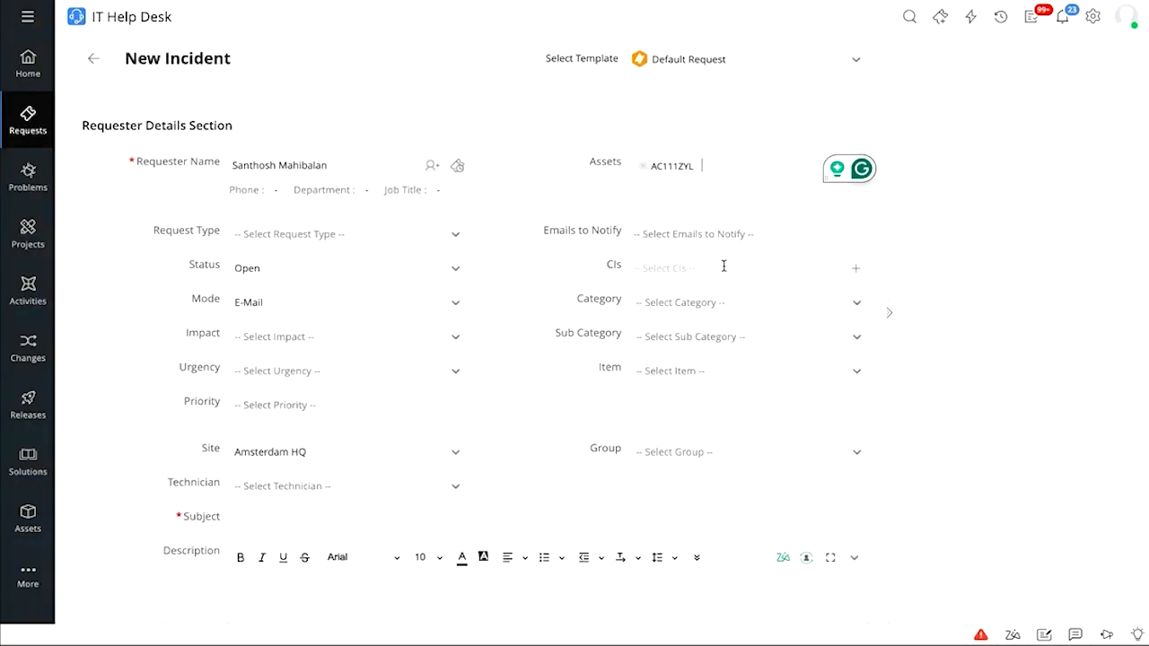
Enter 'Email Issue' as the request's subject
scroll(724, 266, "down", 1)
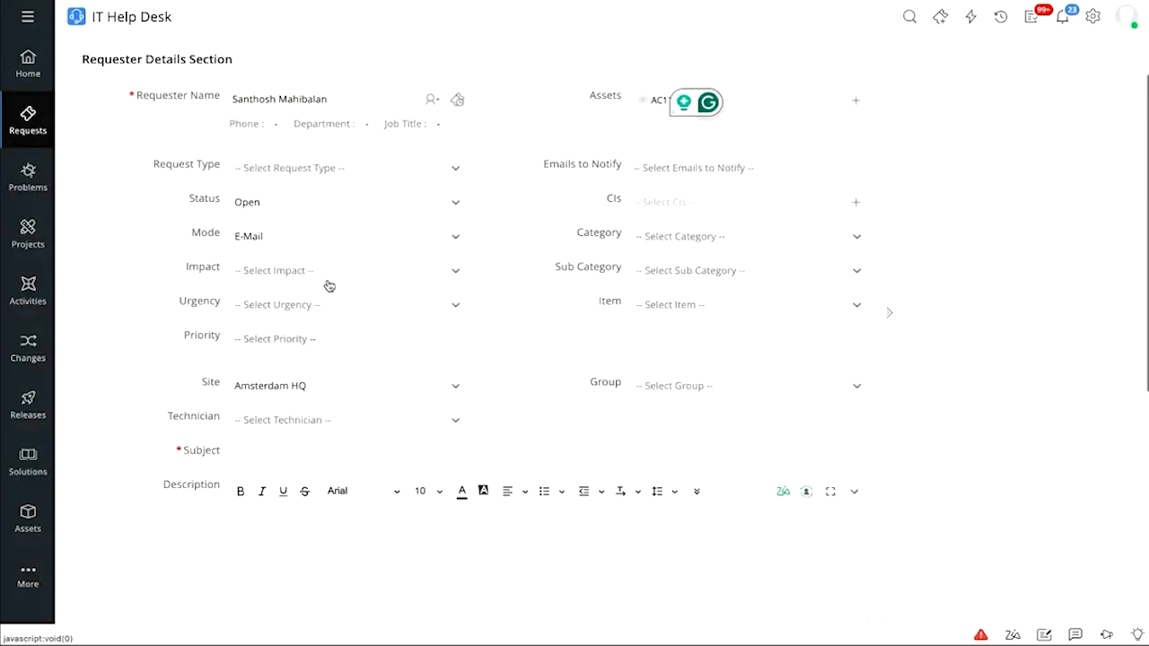
scroll(332, 274, "down", 1)
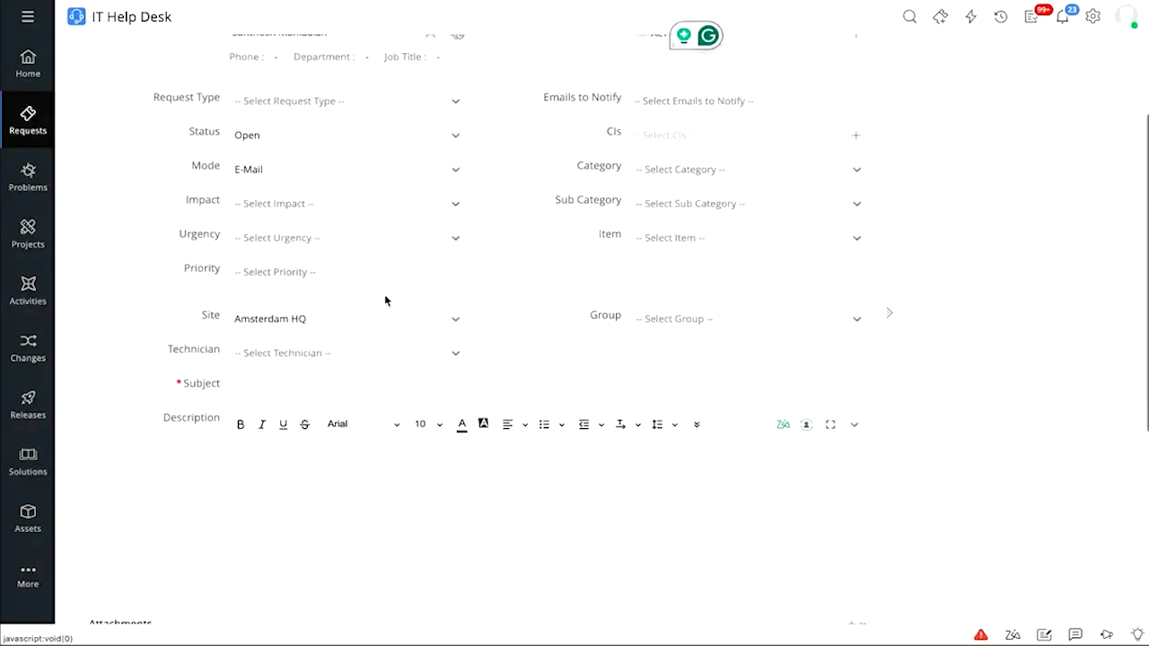
scroll(628, 266, "down", 1)
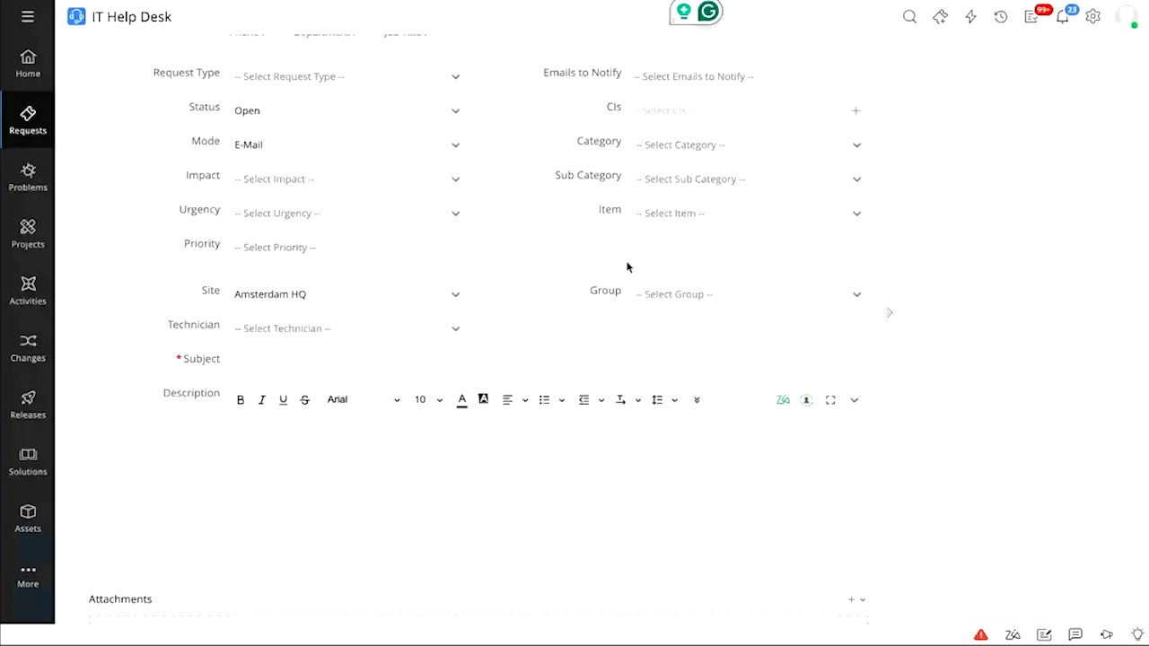
left_click(355, 363)
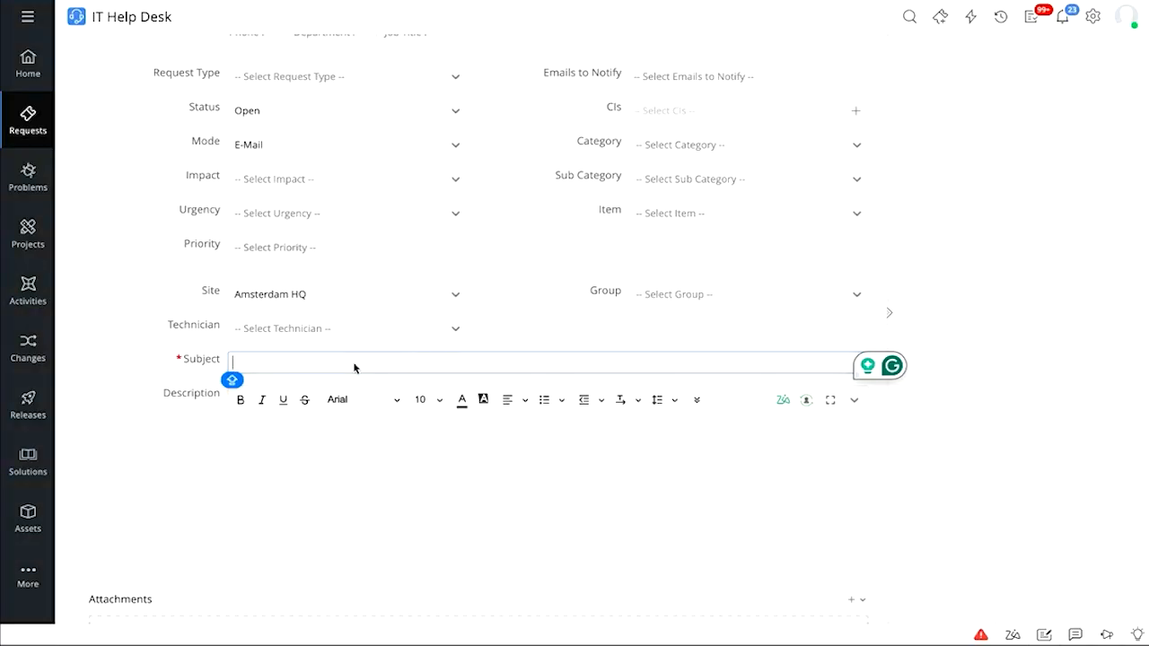
type("Email I")
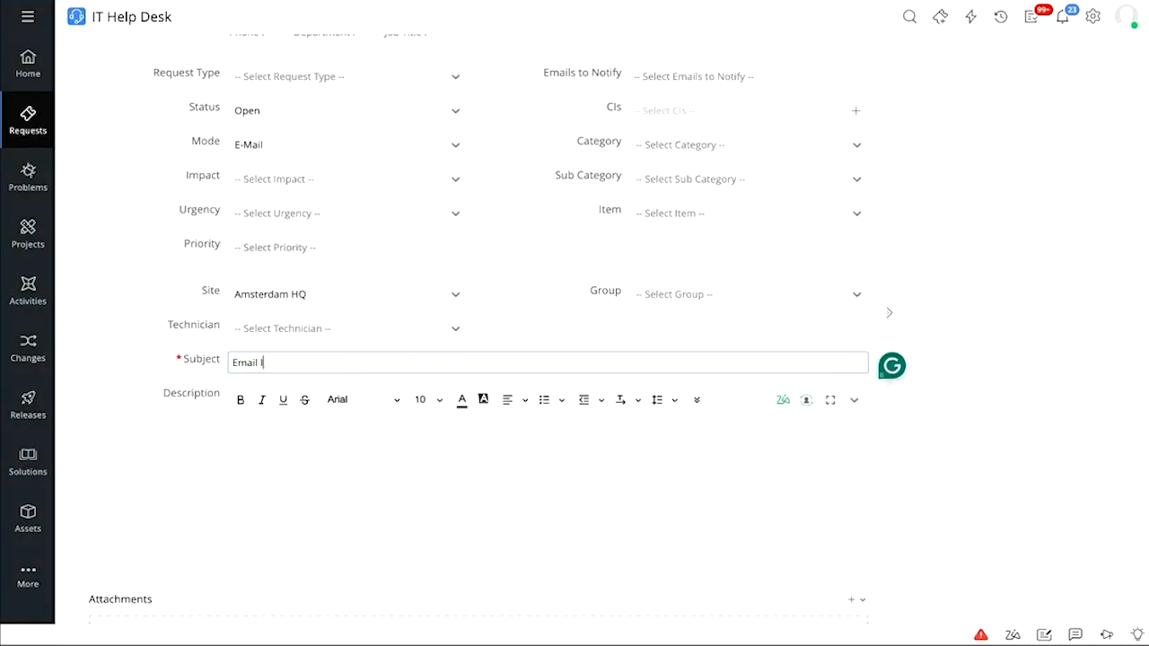
type("ssue")
left_click(1055, 398)
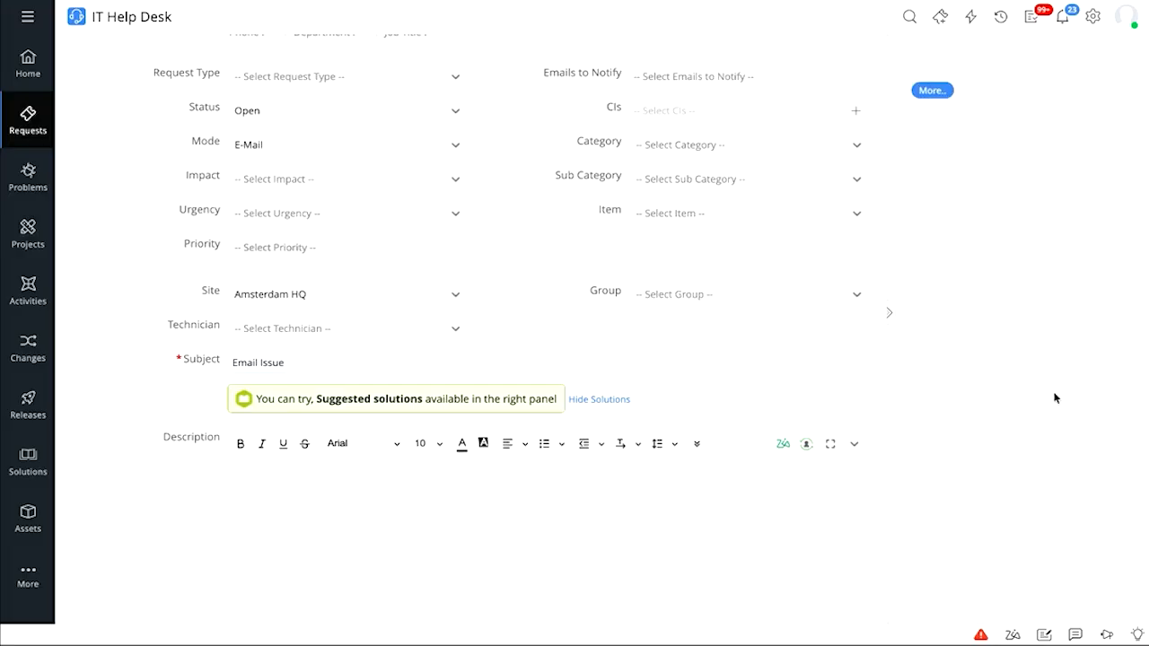
scroll(1055, 397, "down", 5)
Submit the request and check in Details that its priority is High
left_click(387, 598)
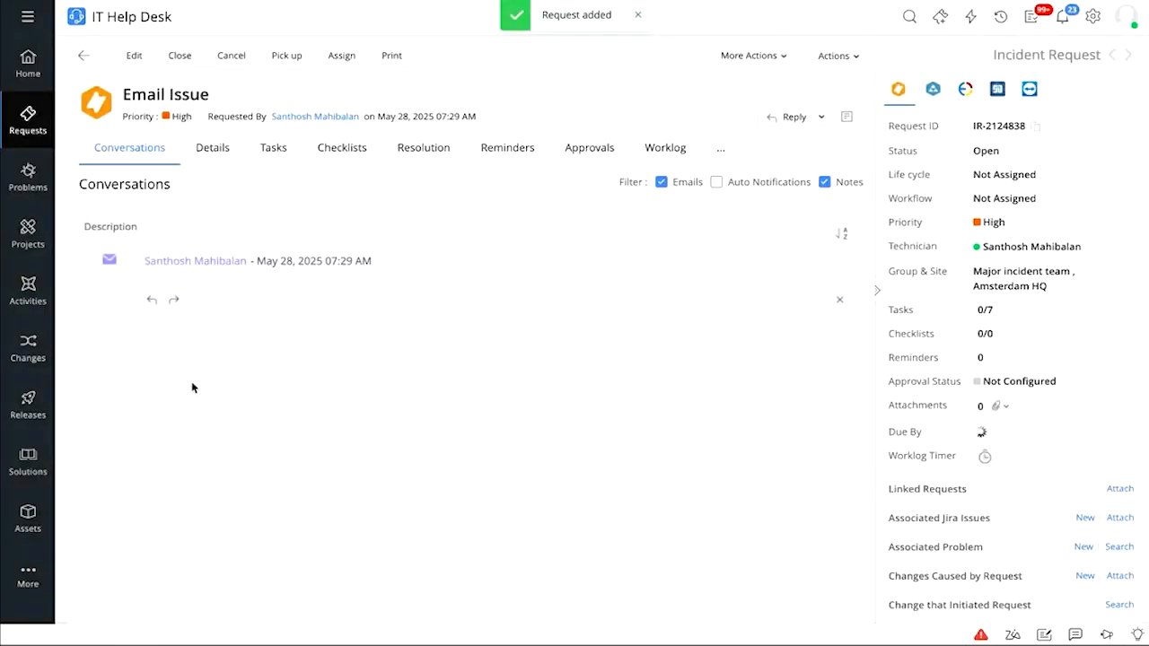
left_click(210, 160)
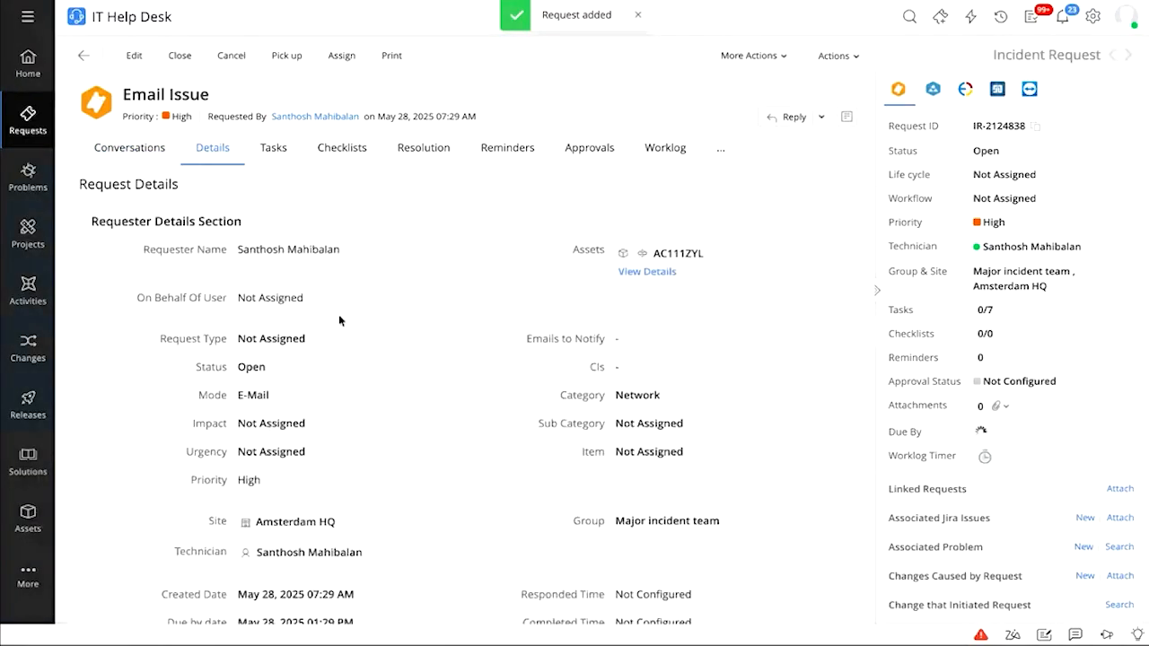
scroll(339, 320, "down", 1)
scroll(340, 320, "down", 2)
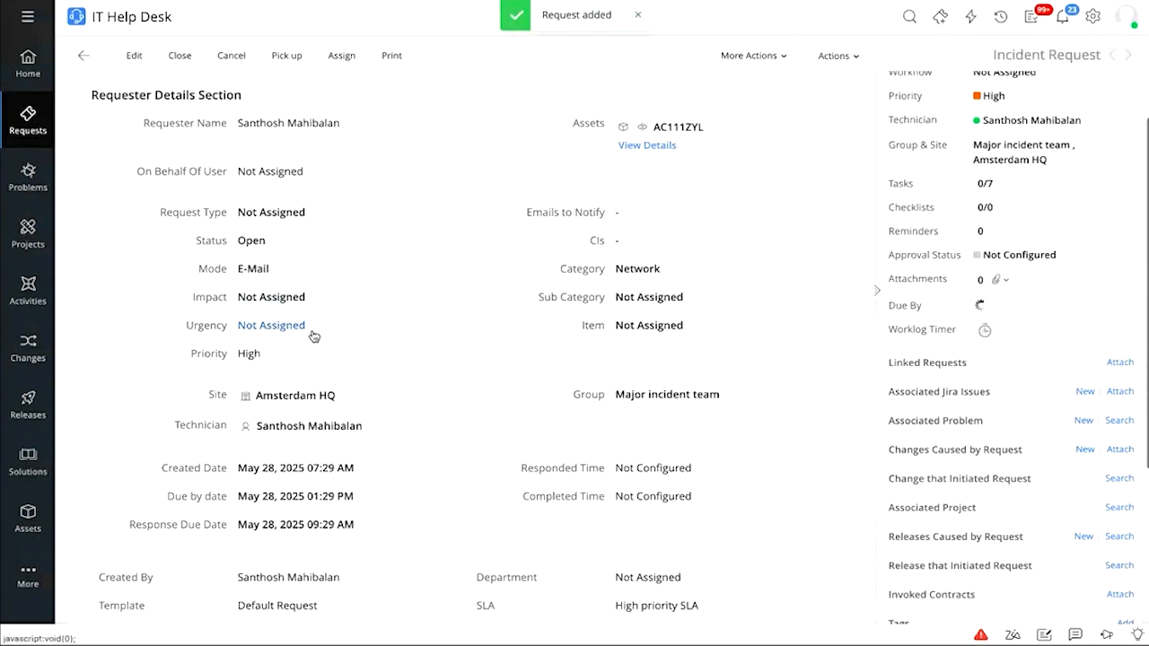
left_click_drag(264, 357, 231, 357)
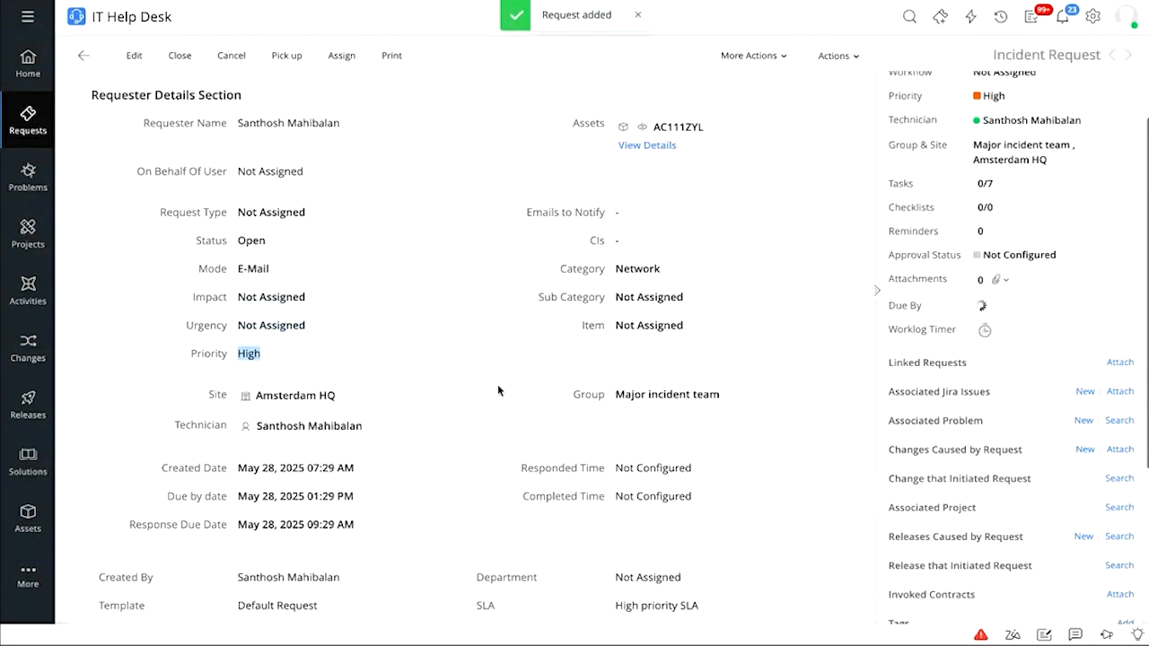
Confirm the Network category and the High priority SLA without changing anything
left_click(684, 272)
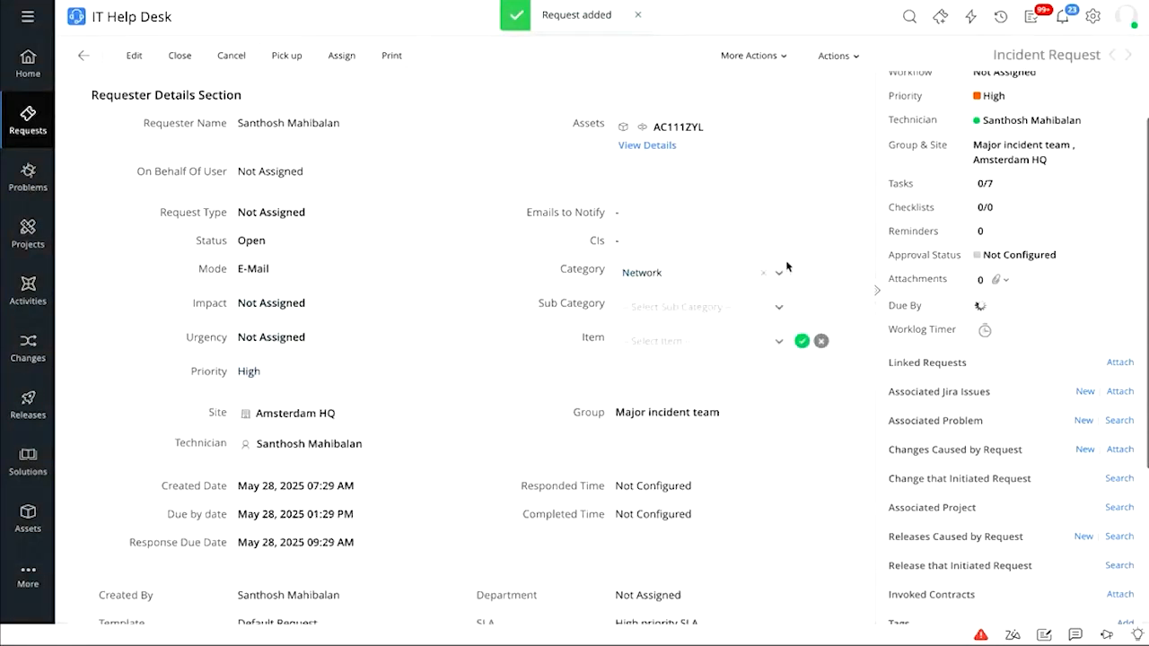
left_click(821, 341)
scroll(536, 525, "down", 2)
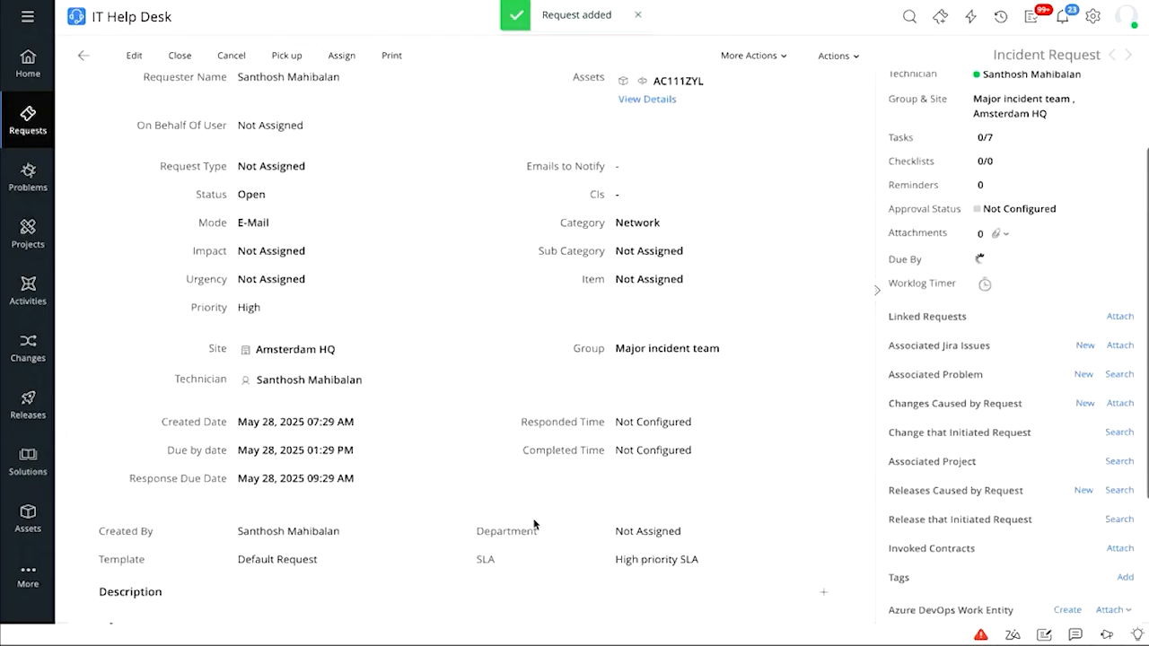
left_click_drag(615, 537, 726, 539)
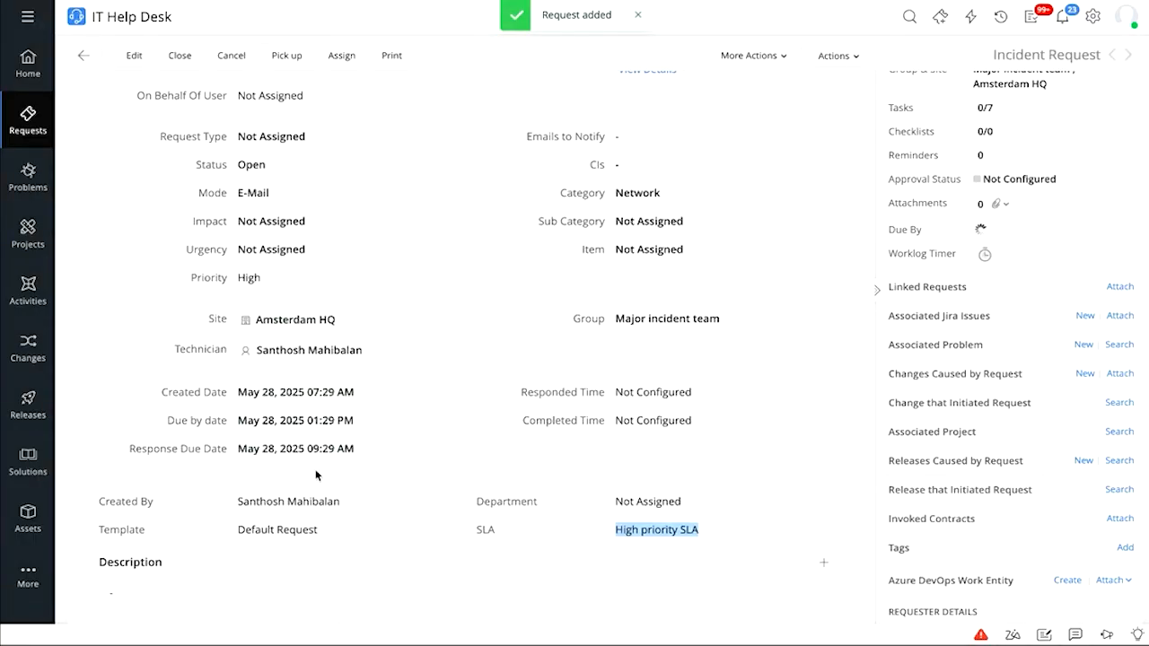
scroll(315, 475, "up", 3)
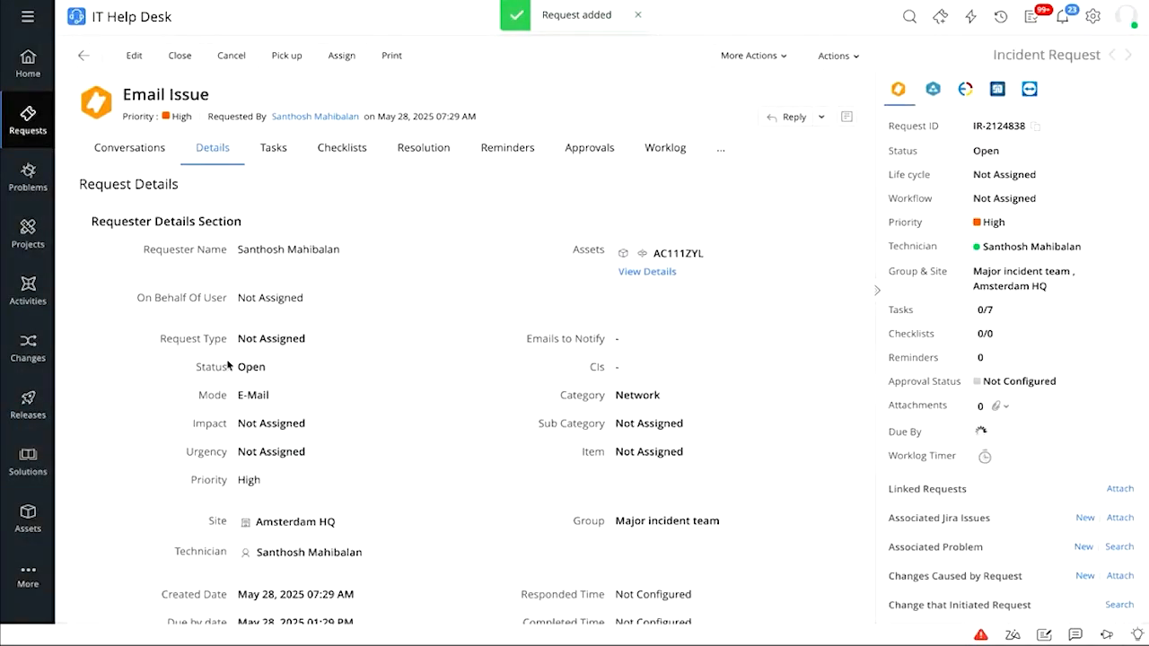
List Email Issue conversations with Auto Notifications included and expand the logged and assigned system emails
left_click(144, 155)
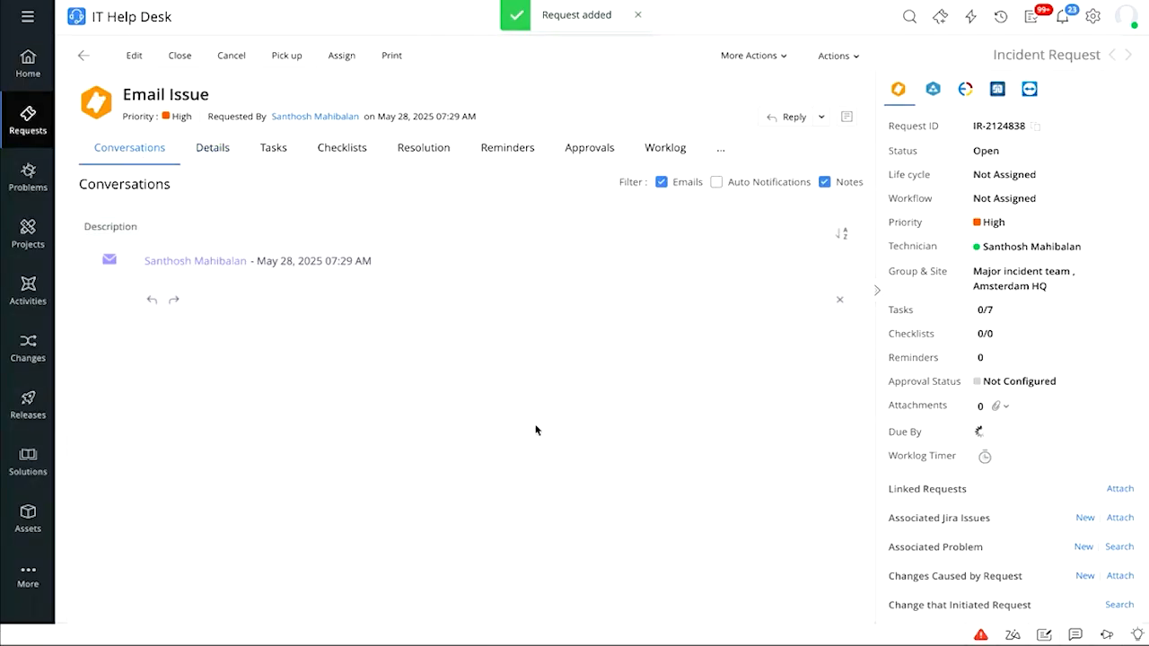
left_click(731, 185)
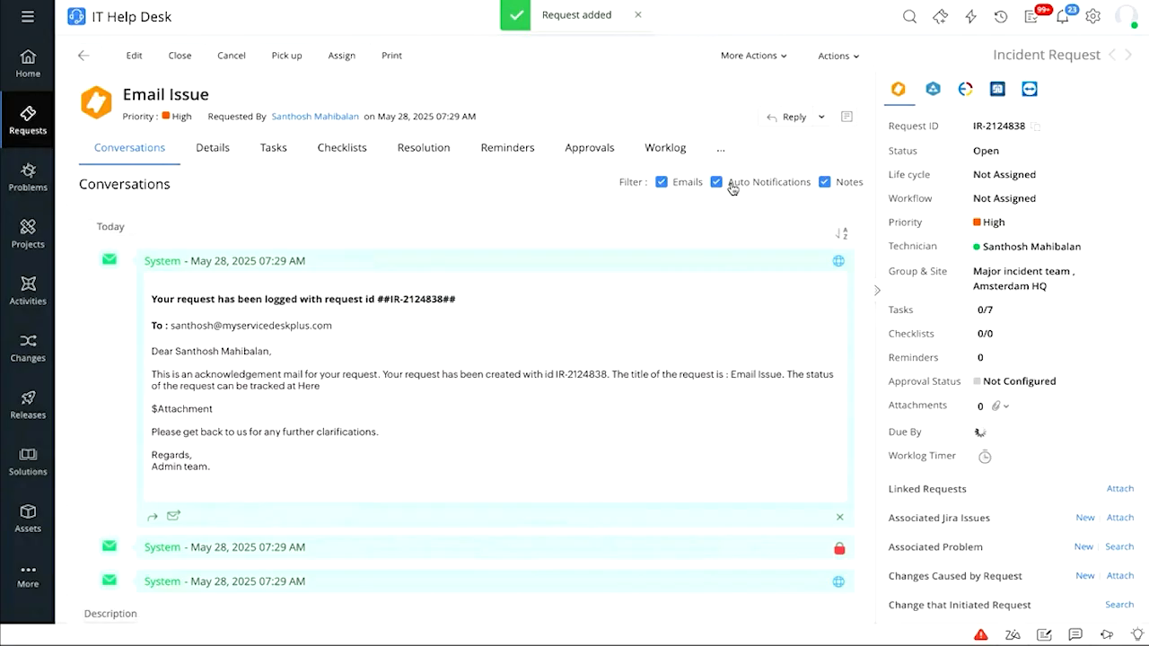
left_click(331, 551)
scroll(332, 555, "down", 3)
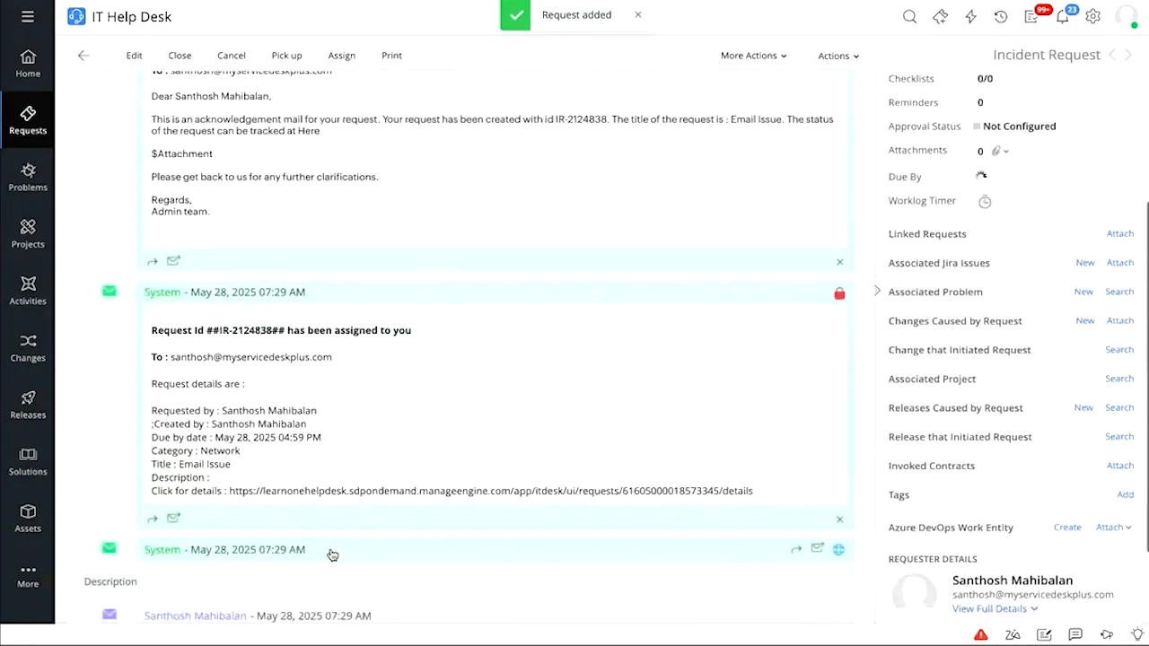
left_click(330, 551)
scroll(333, 555, "down", 2)
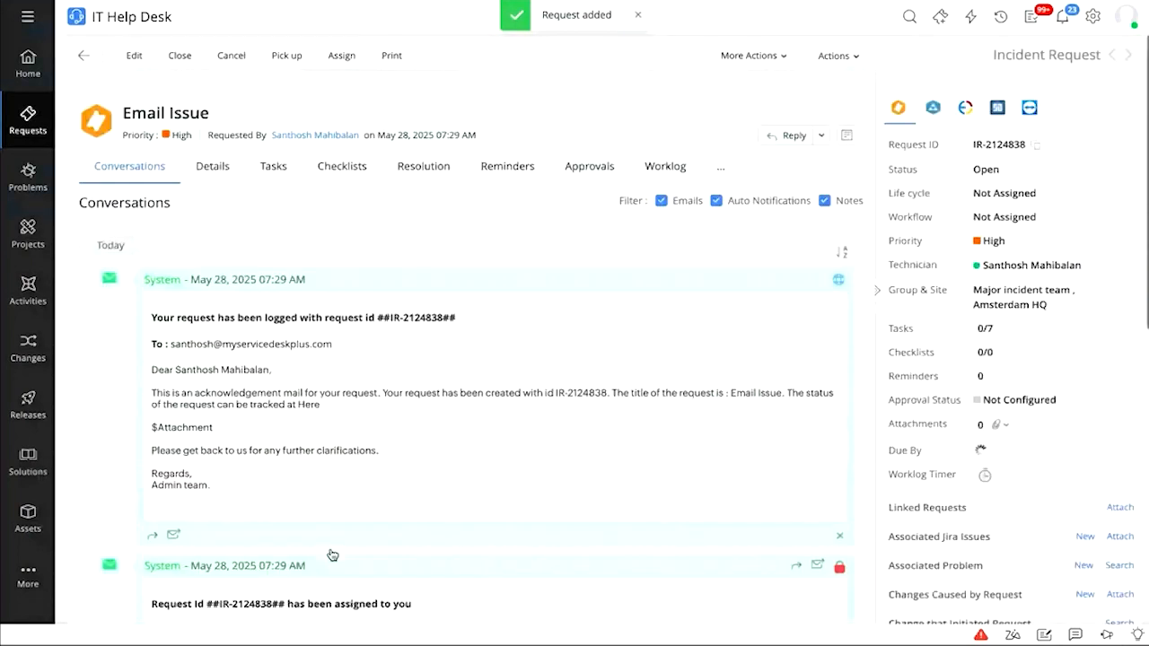
scroll(332, 555, "down", 5)
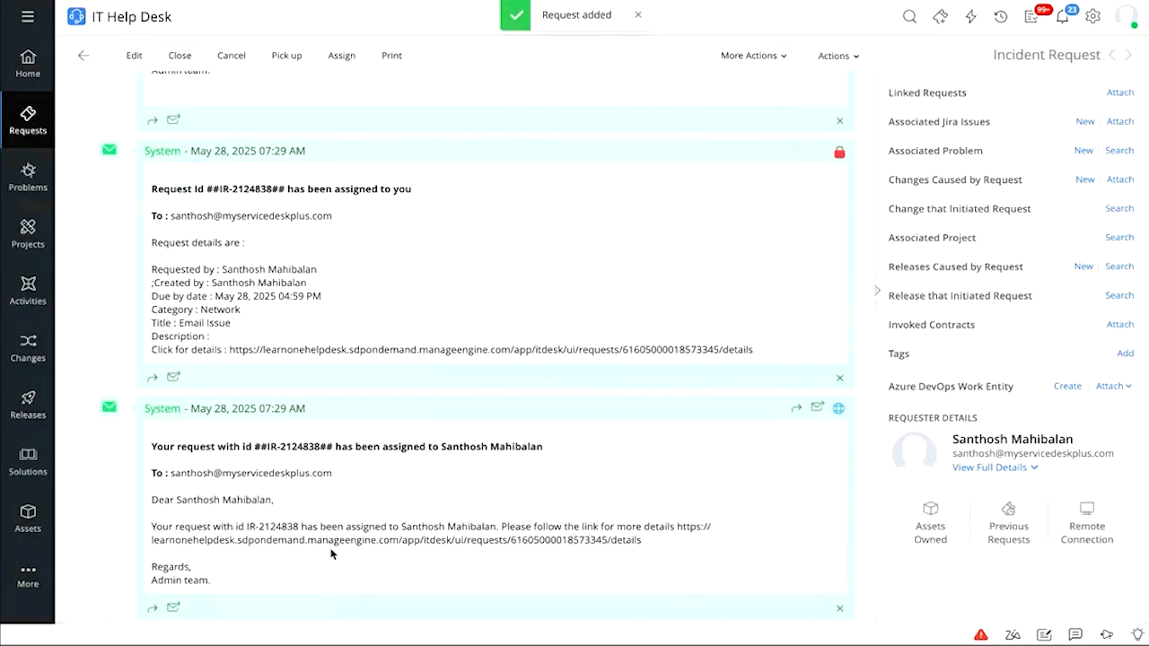
scroll(332, 554, "up", 5)
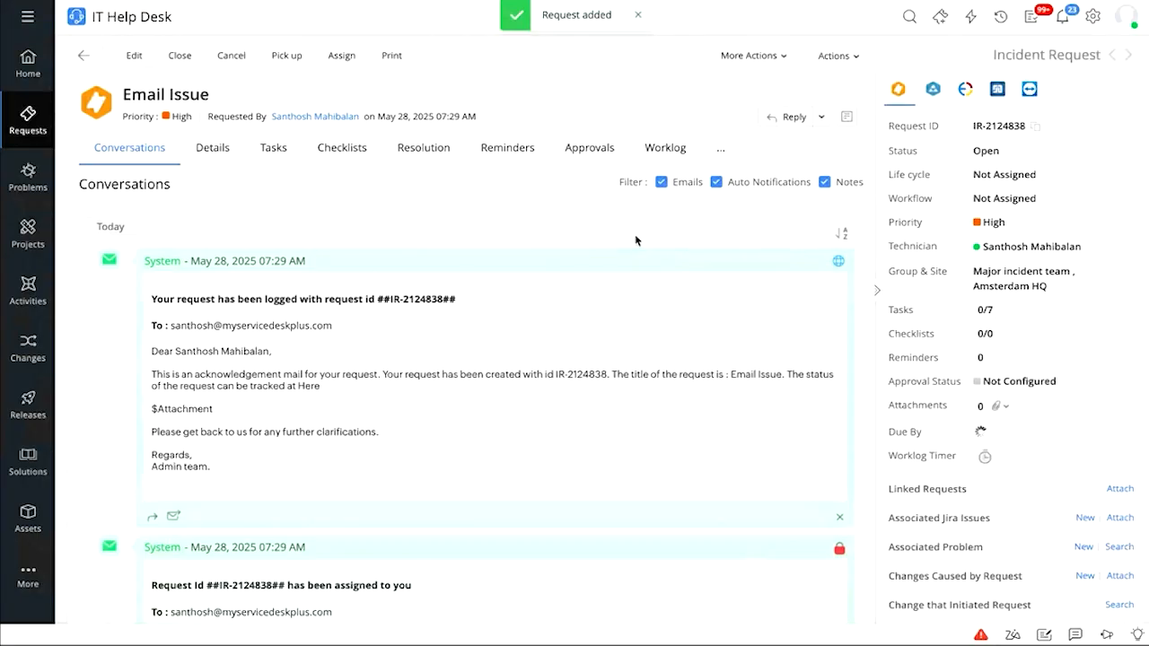
Set the Email Issue request status to Closed with Request Type Incident and save
left_click(995, 150)
scroll(994, 270, "up", 5)
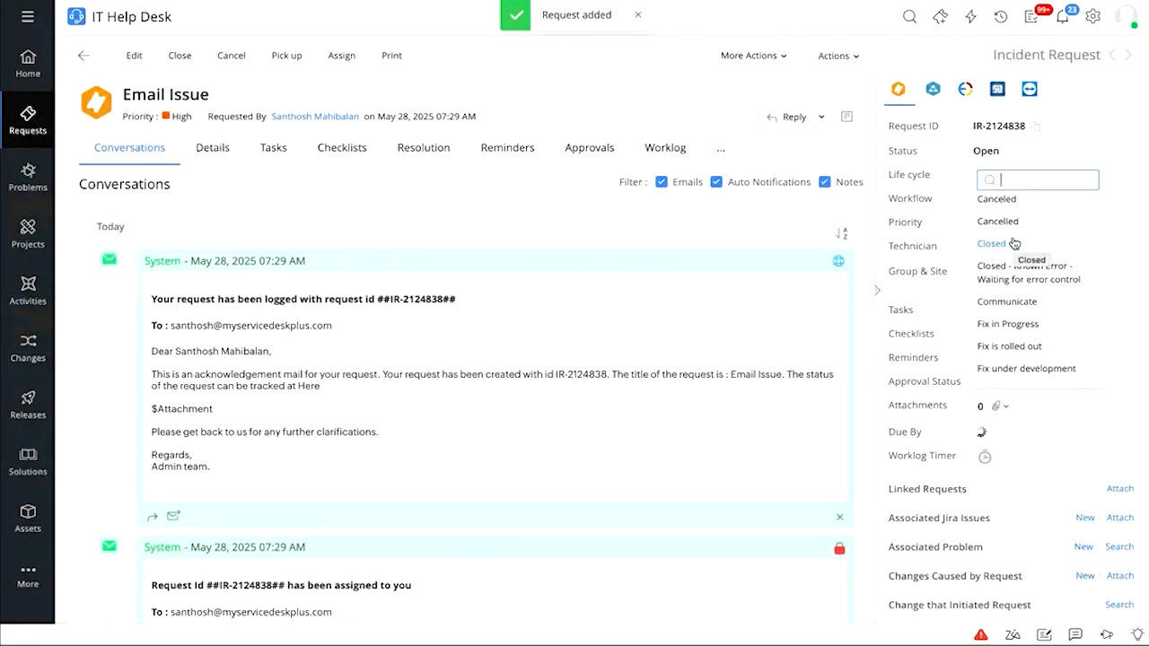
left_click(992, 243)
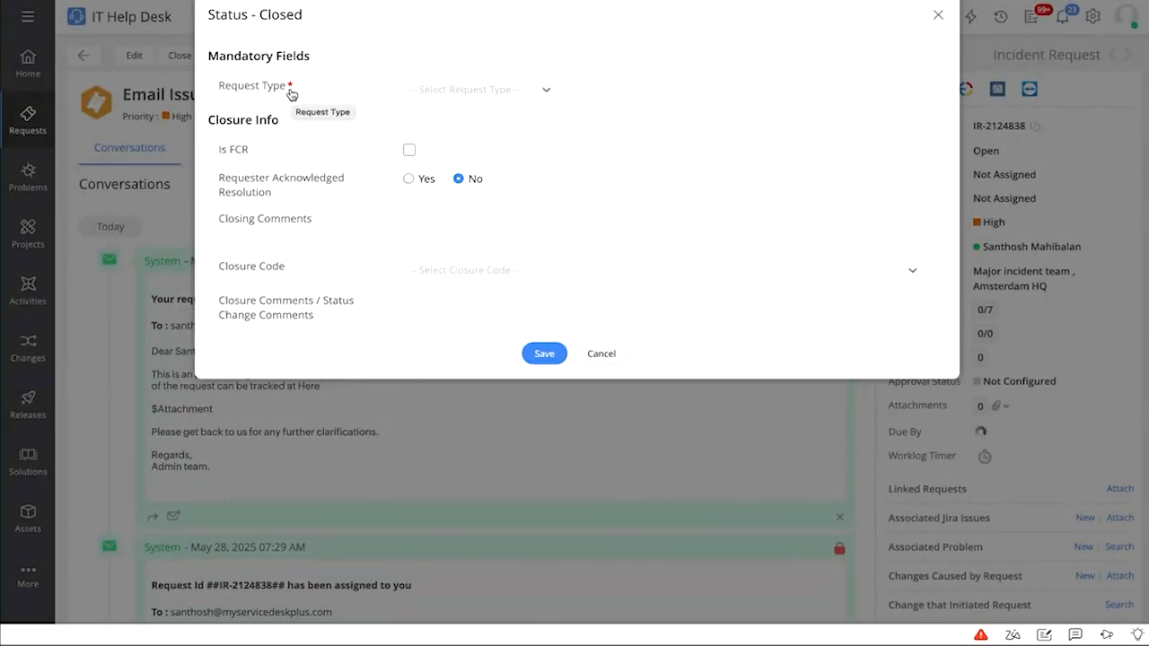
left_click(442, 92)
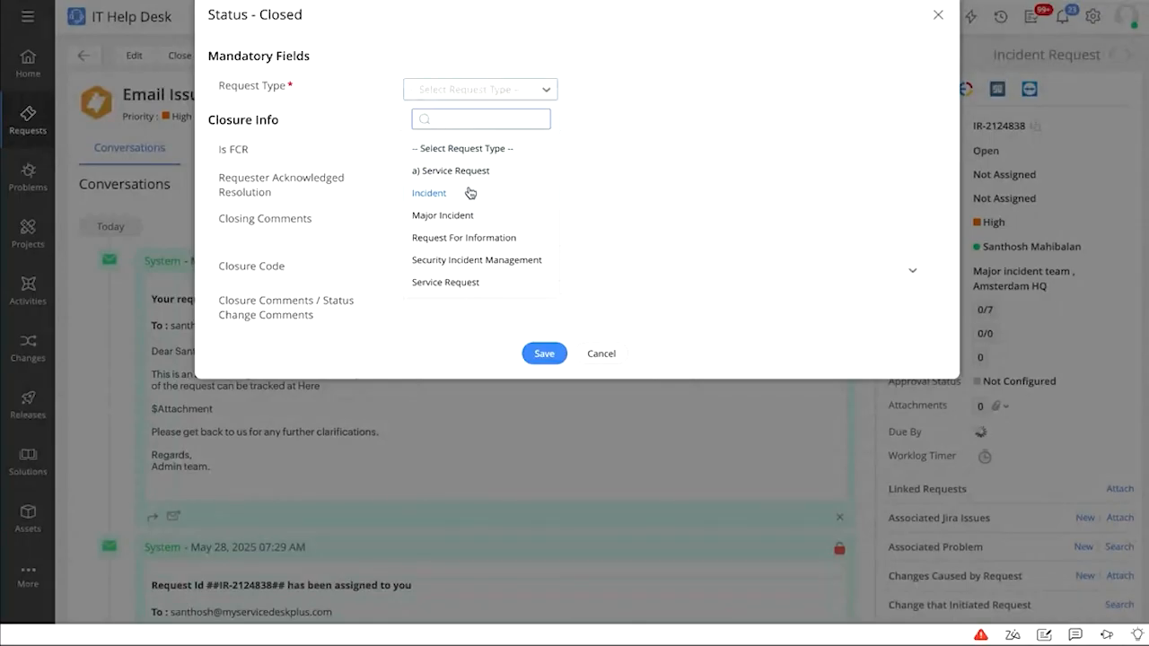
left_click(429, 193)
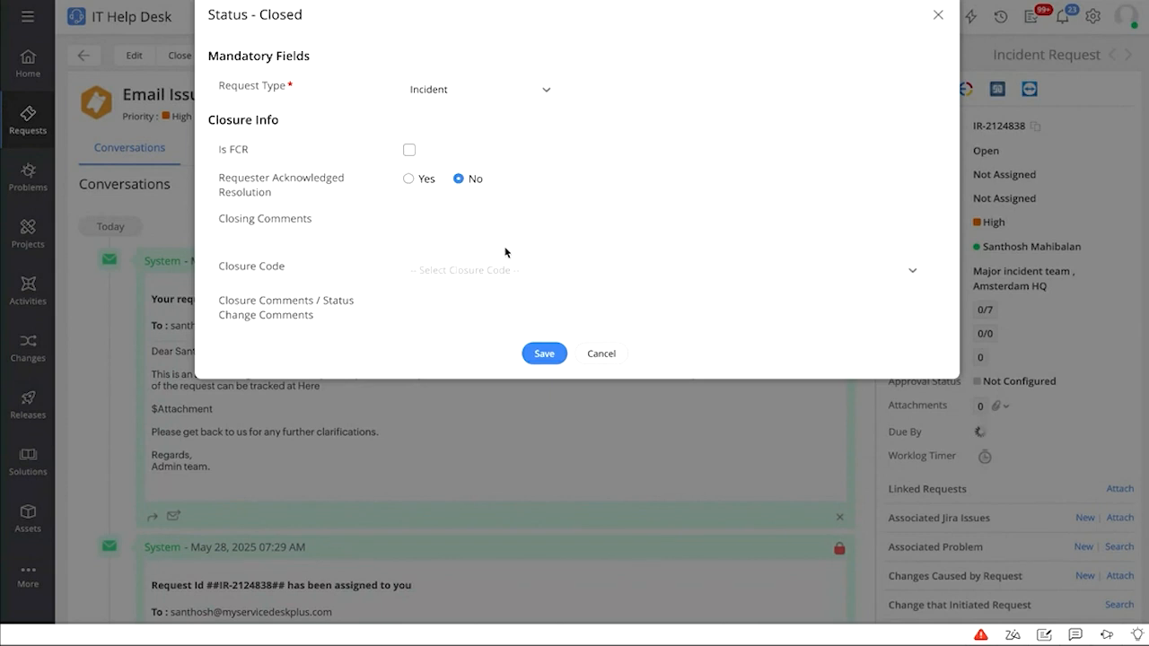
left_click(524, 355)
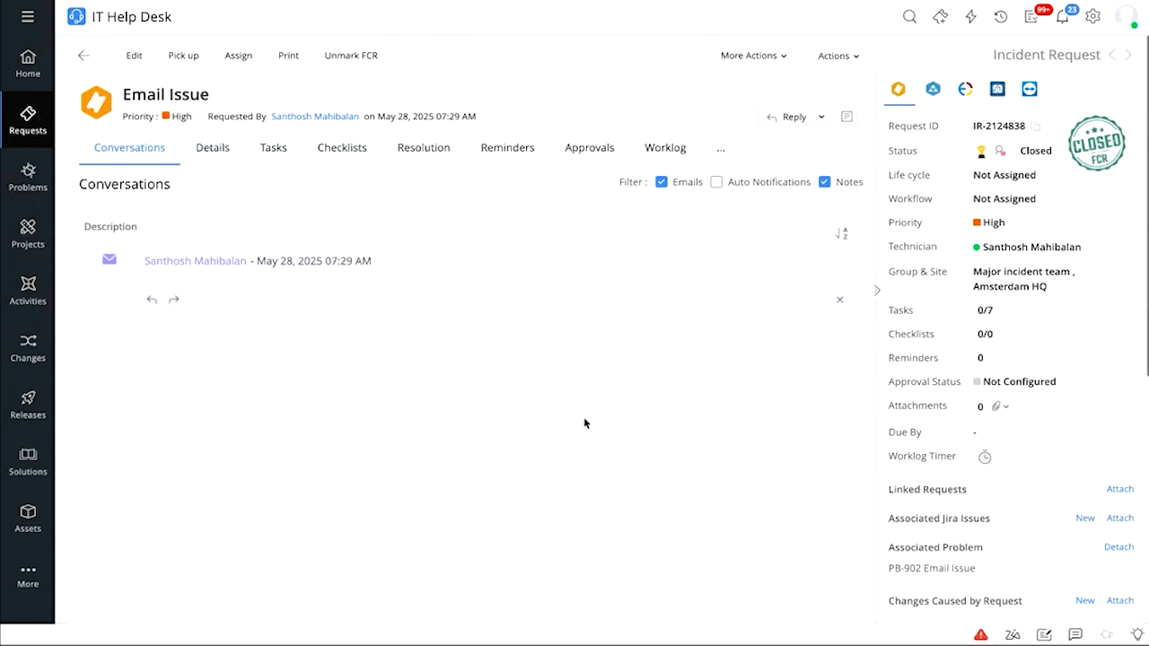
View the full details of problem PB-902 Email Issue, then go back to the Home dashboard
left_click(938, 574)
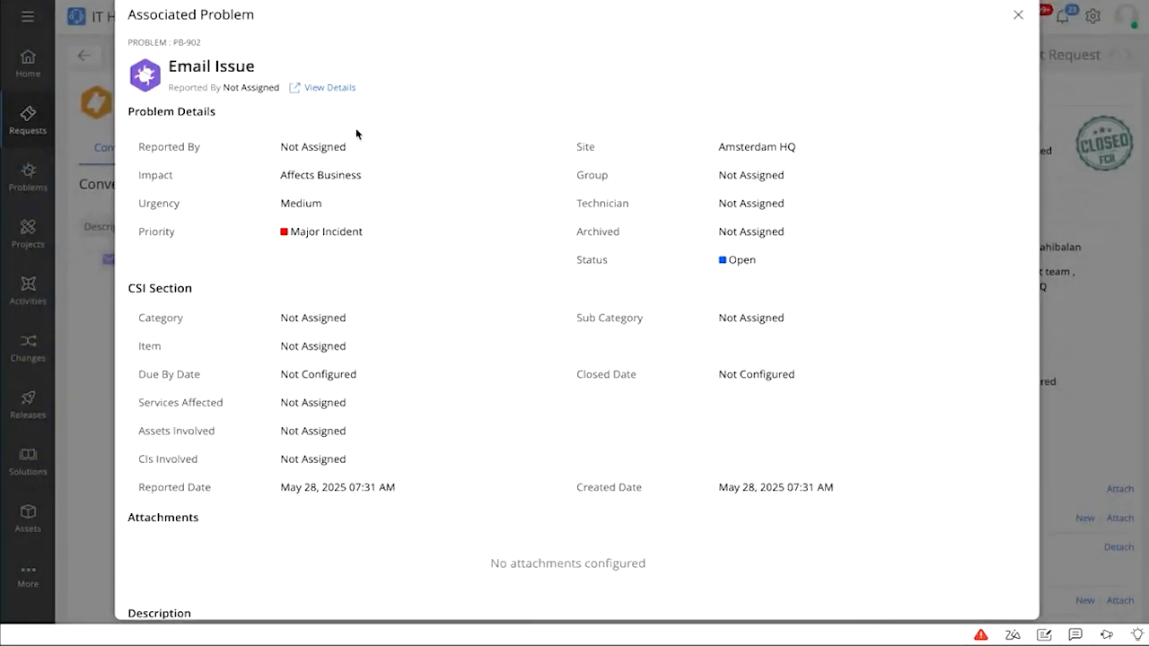
left_click(320, 90)
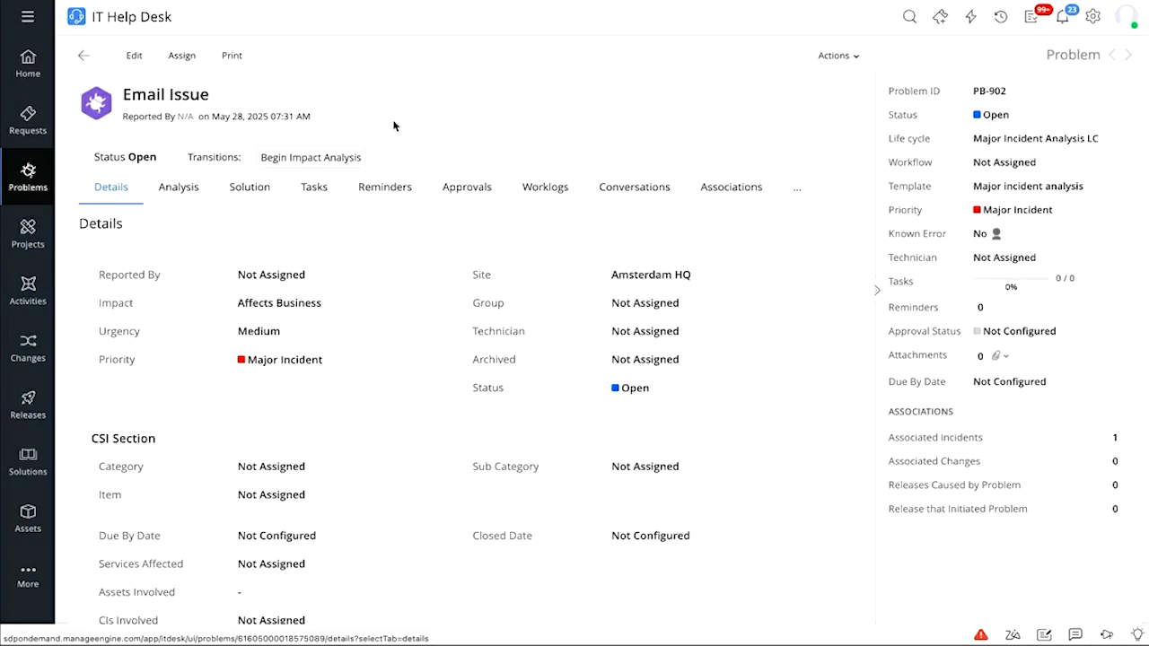
left_click(82, 55)
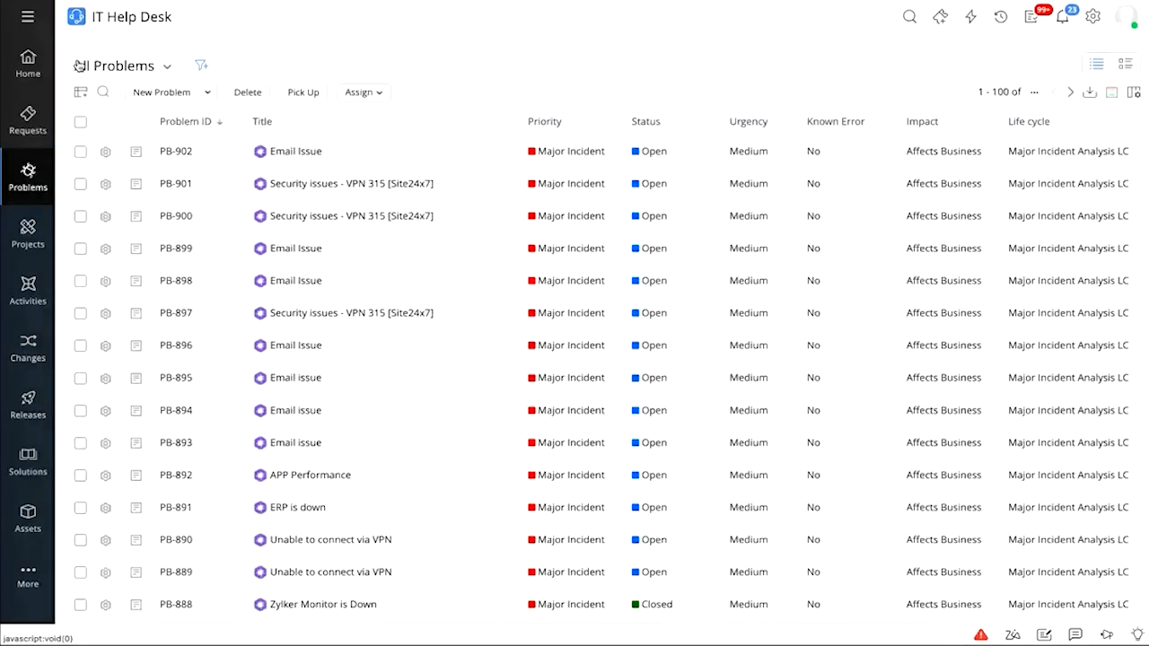
left_click(20, 63)
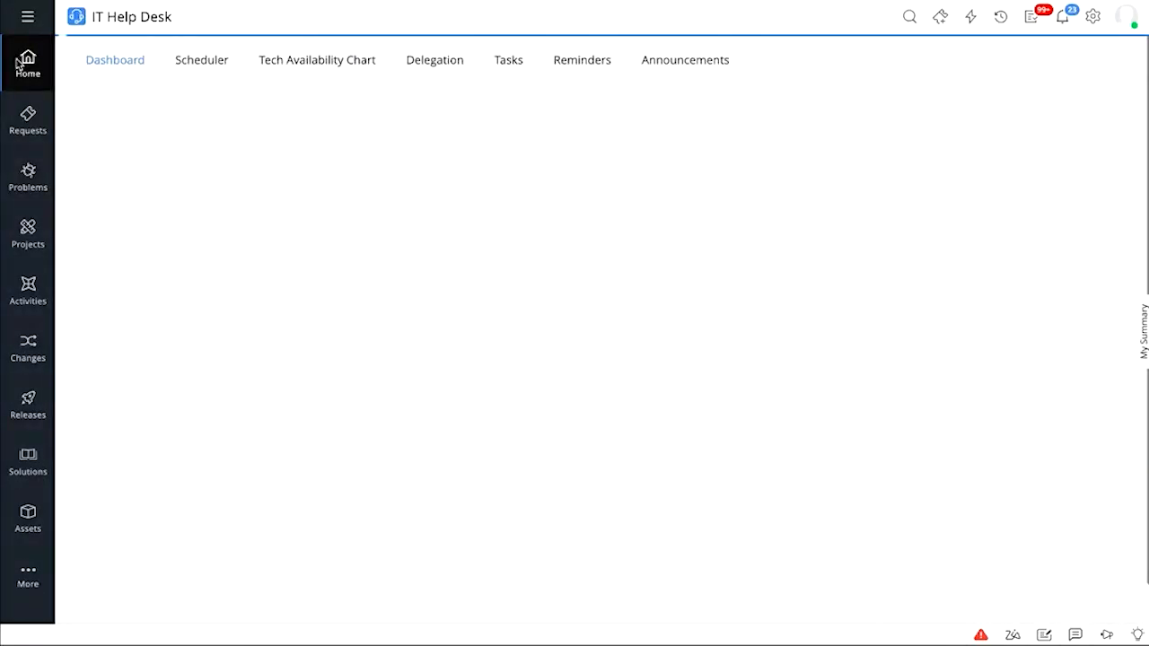
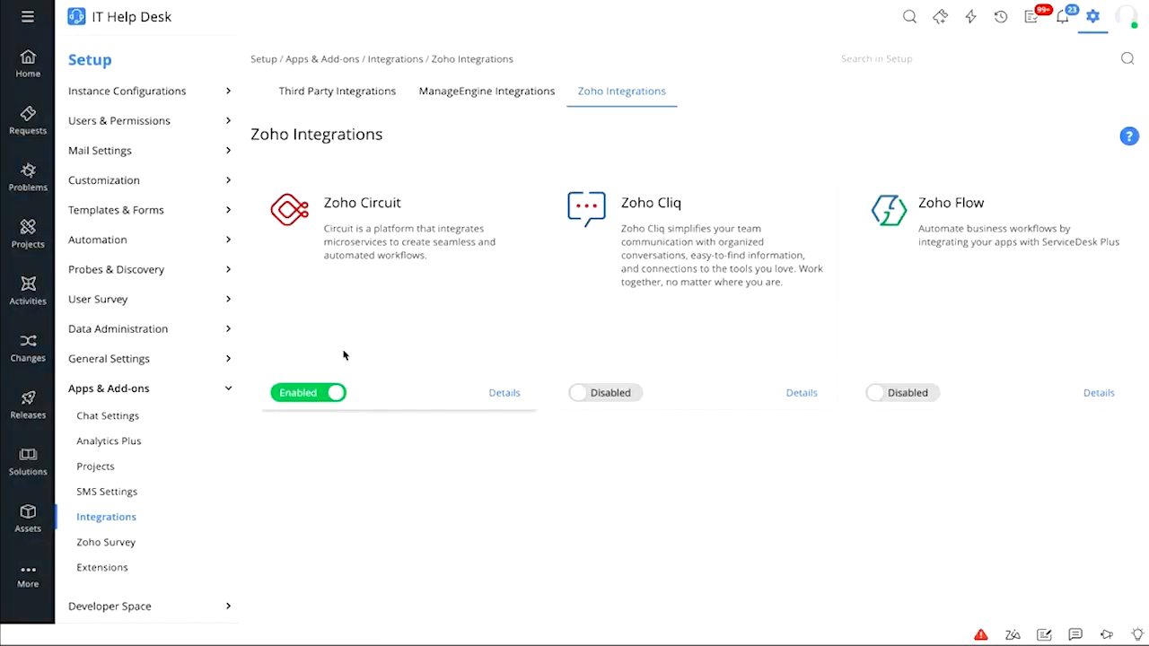
From Setup > Zoho Circuit > Circuits, open Employee Onboarding - Pro in the Circuit Editor
left_click(1093, 17)
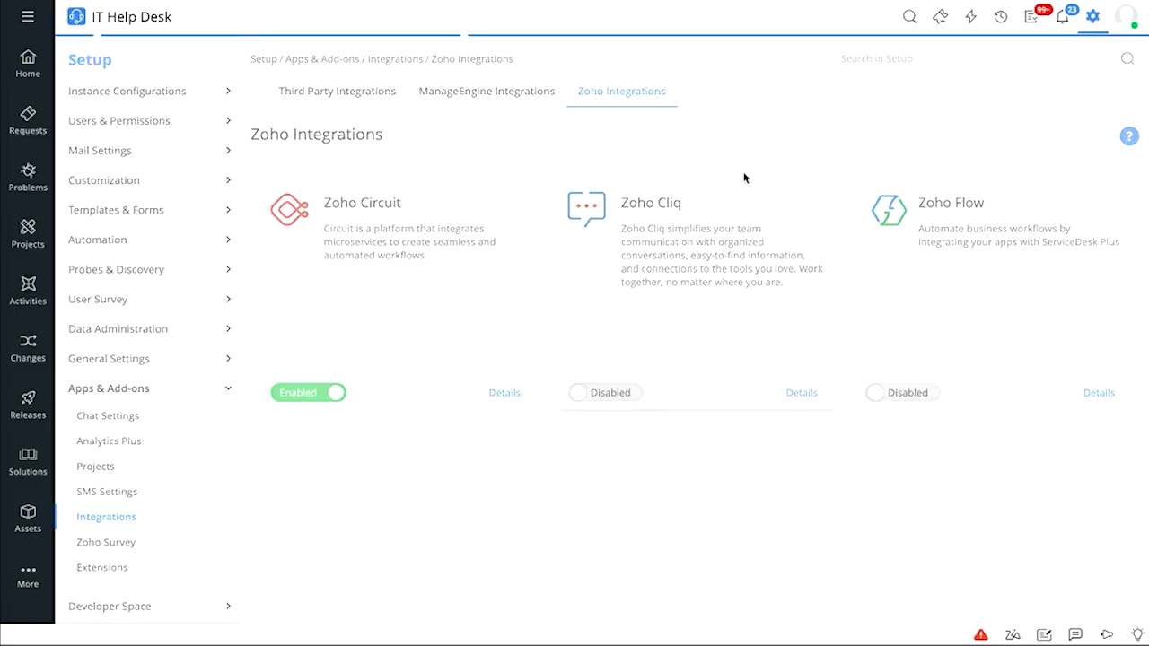
scroll(545, 336, "down", 3)
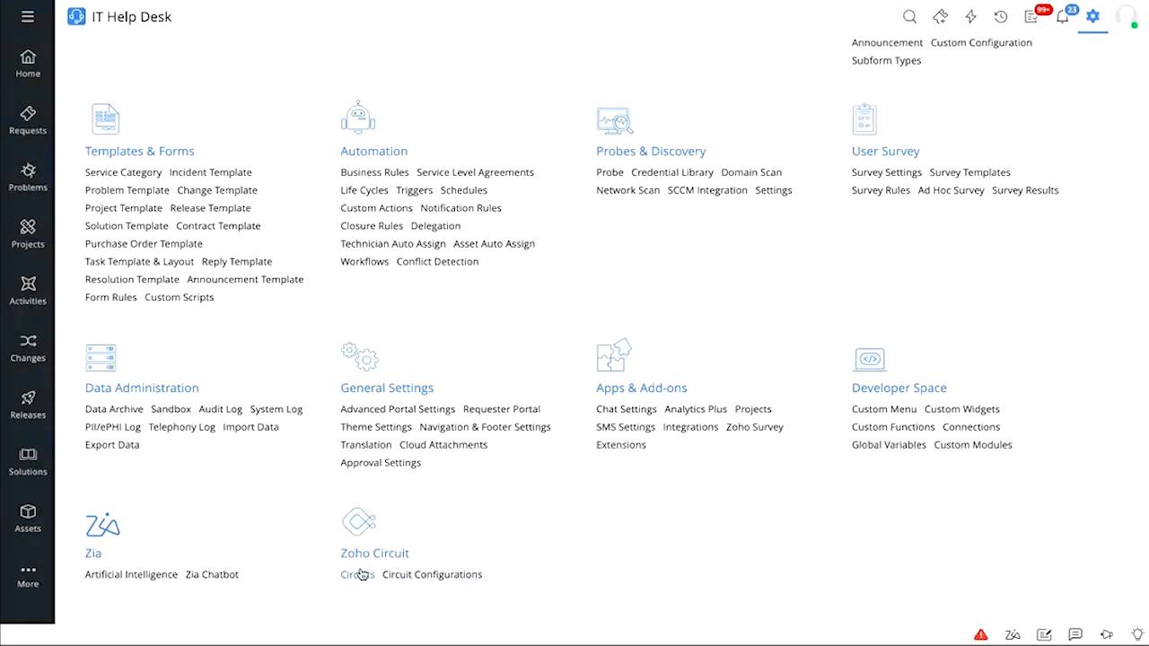
left_click(361, 577)
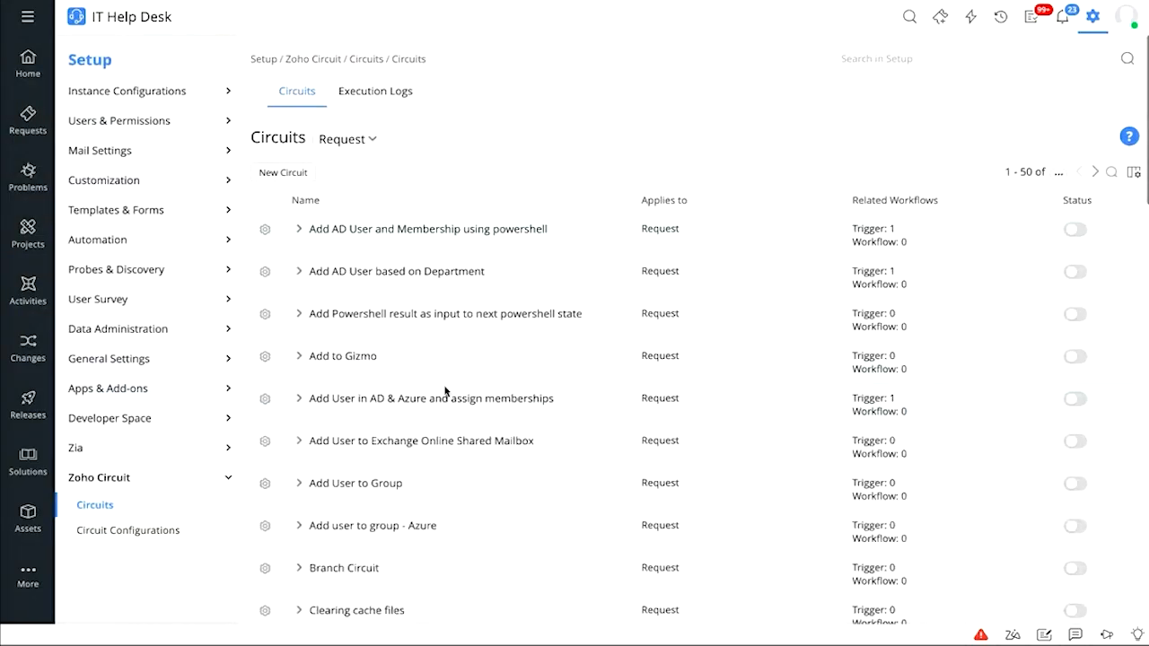
scroll(445, 391, "down", 2)
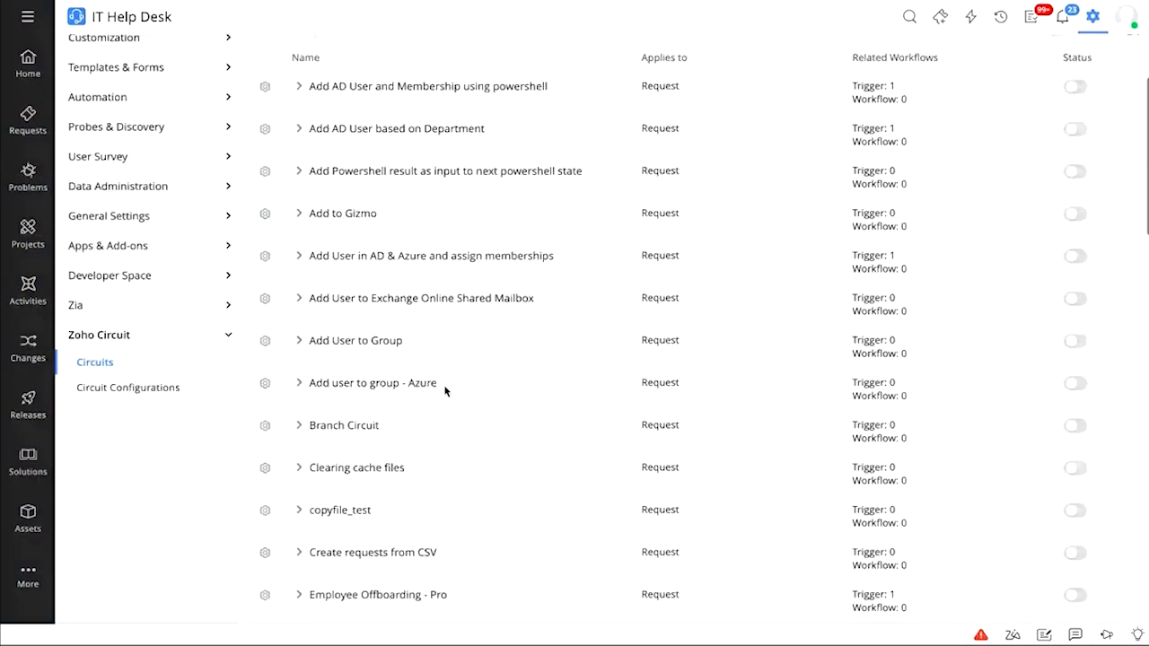
scroll(444, 390, "down", 3)
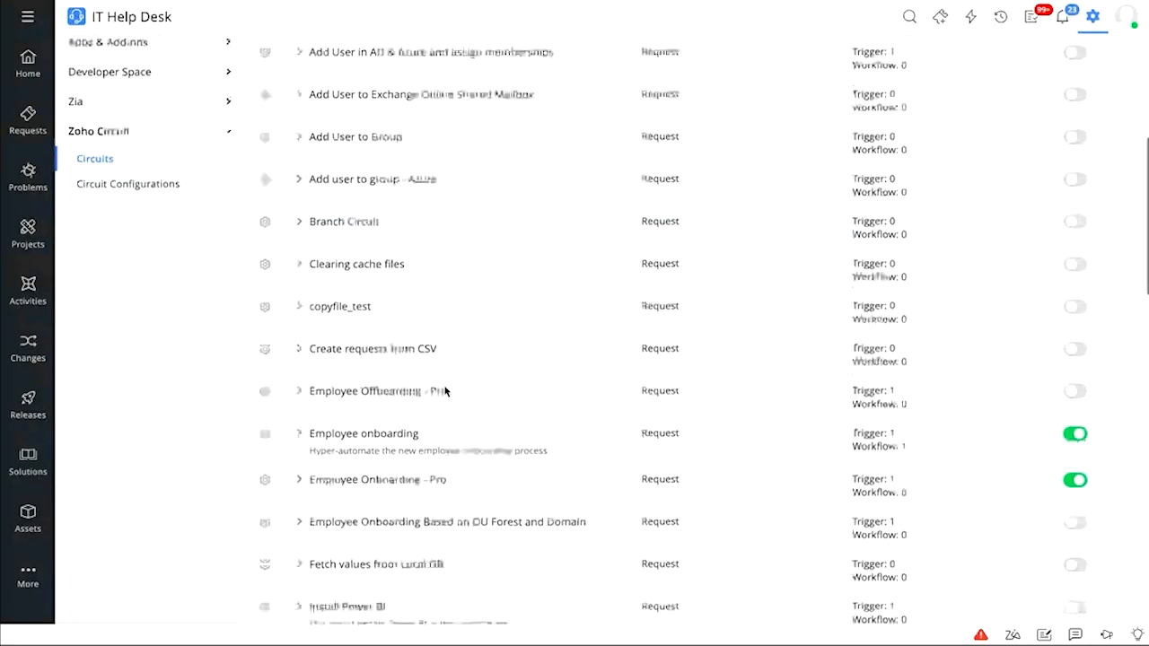
scroll(407, 482, "down", 1)
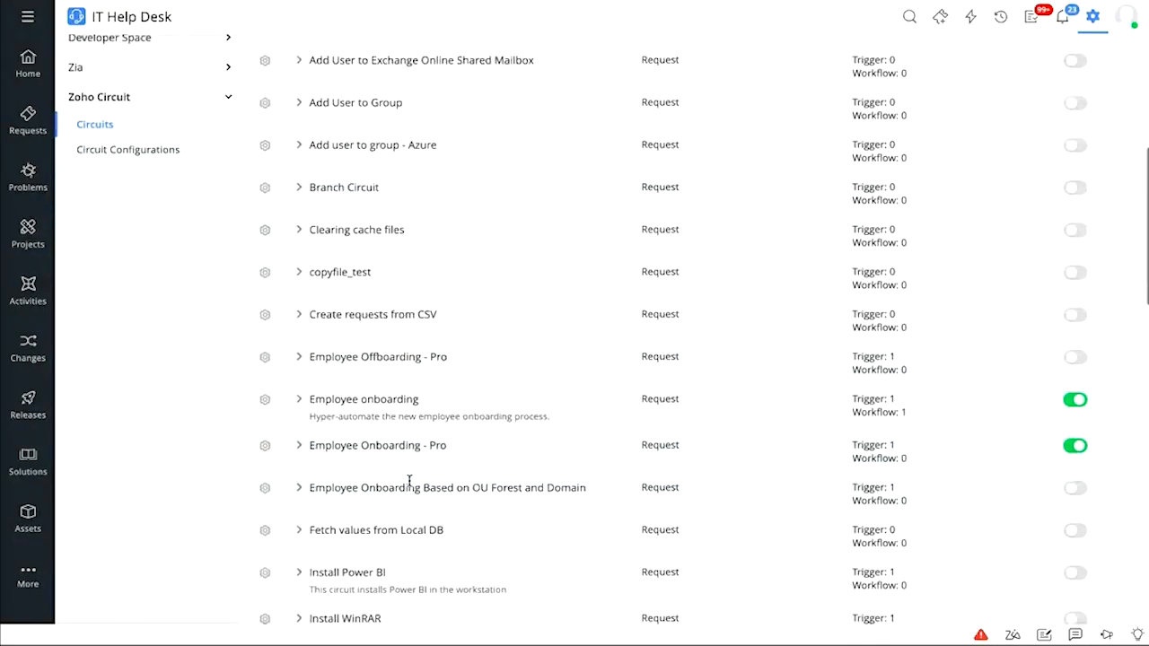
left_click(266, 447)
left_click(273, 473)
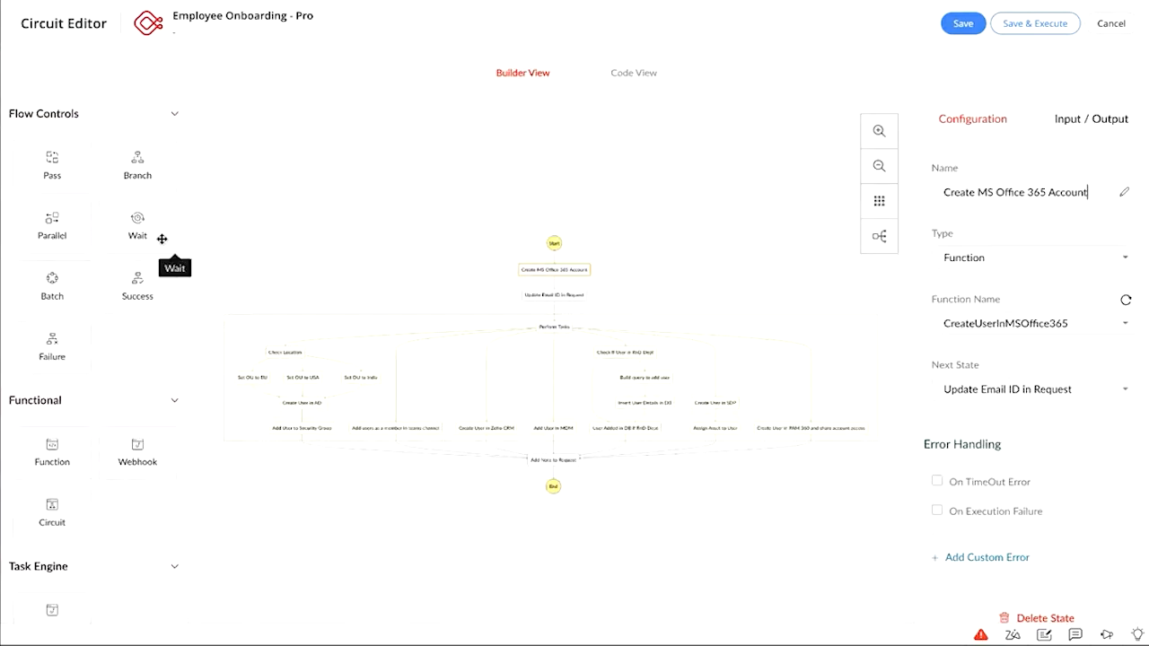
Zoom into the flow diagram around Start and the Perform Tasks branches
left_click(880, 130)
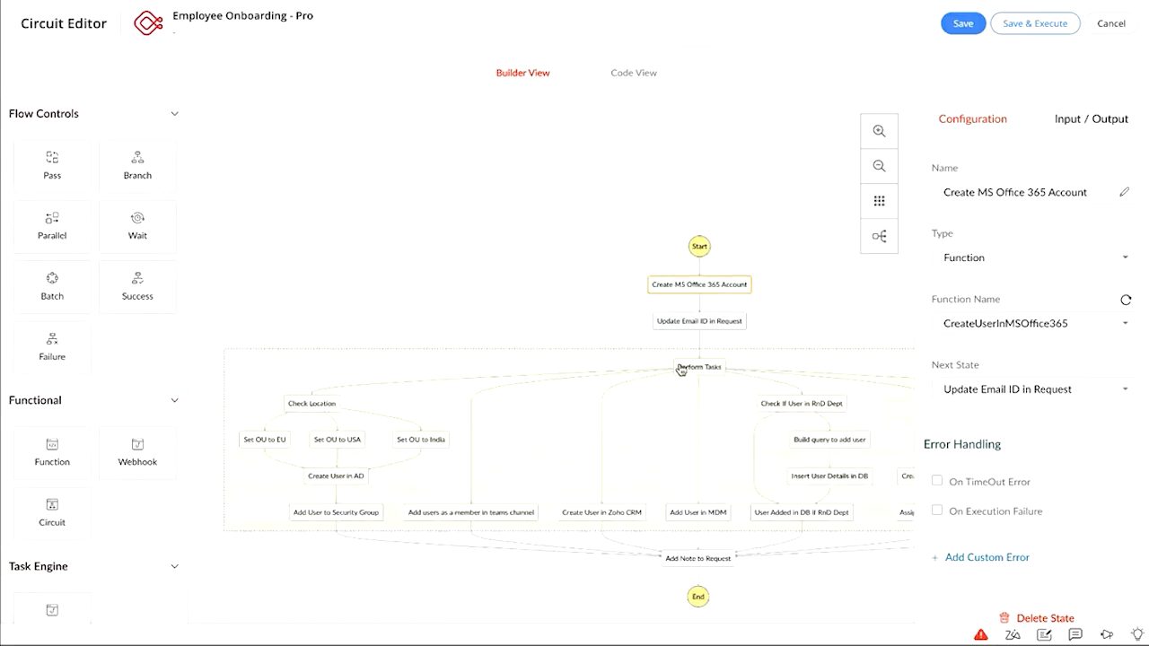
left_click_drag(542, 315, 542, 217)
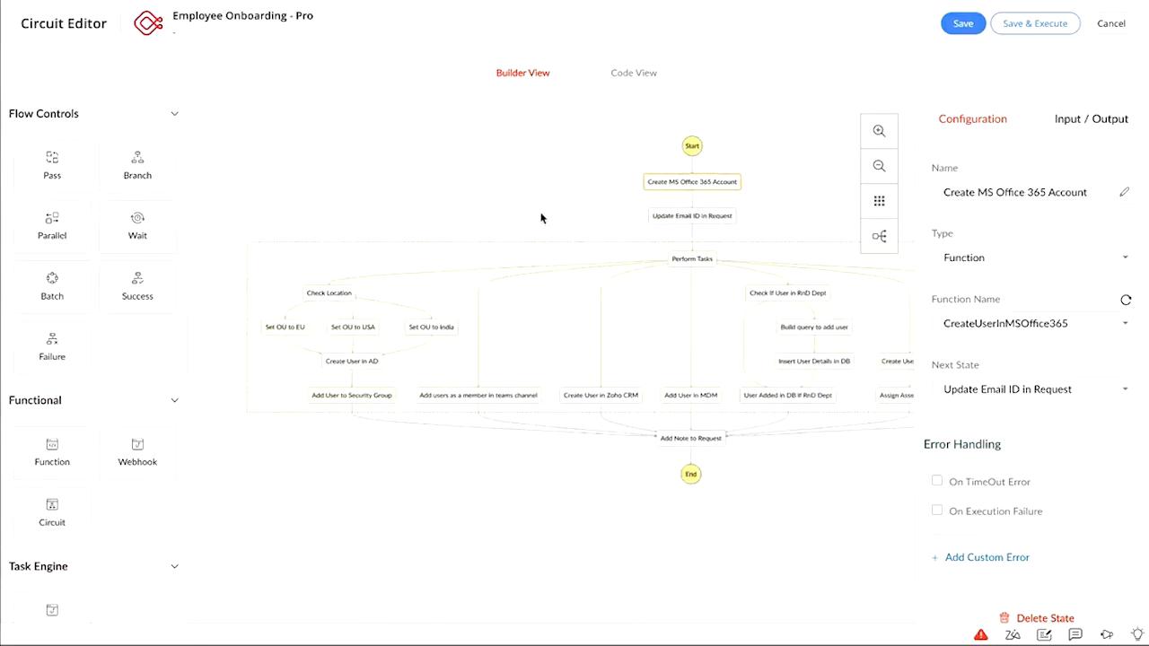
right_click(584, 205)
left_click(559, 208)
left_click_drag(544, 206, 478, 204)
double_click(478, 204)
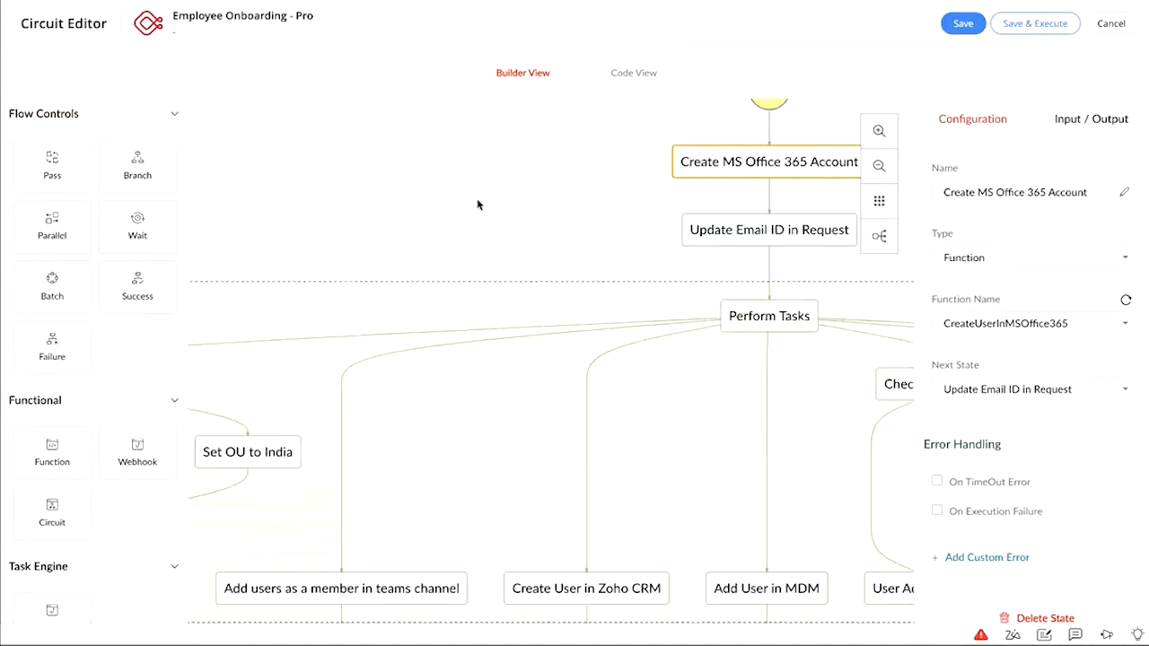
Zoom out to survey the lower and right-hand branches, then cancel out of the editor unsaved
left_click(880, 167)
left_click(882, 168)
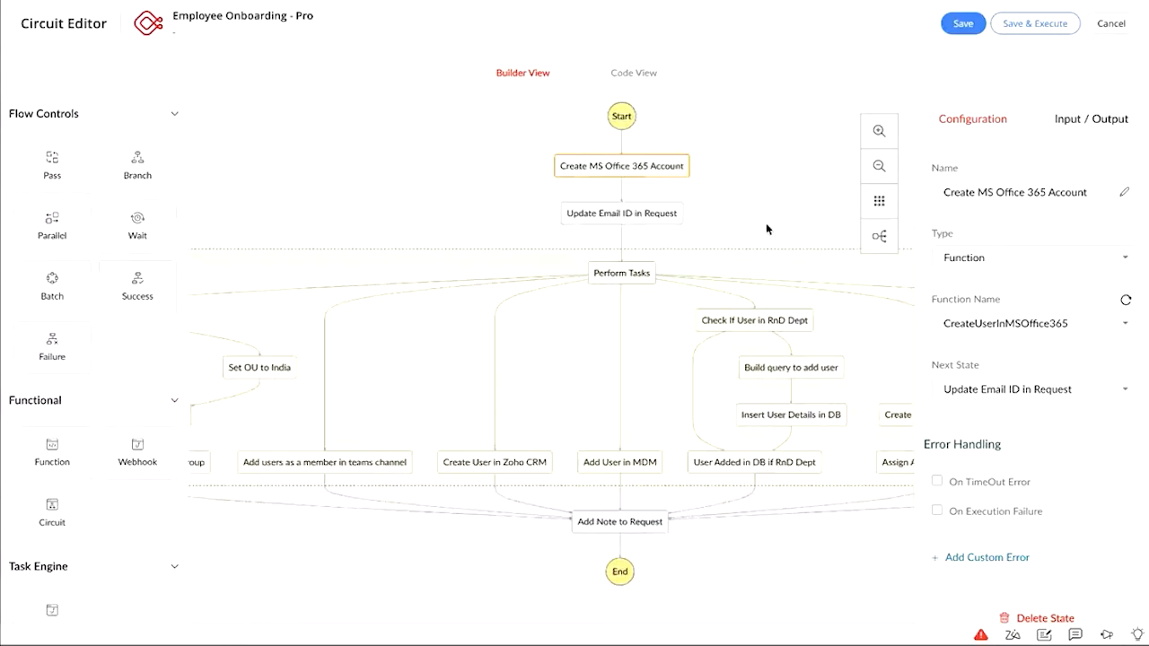
left_click_drag(766, 223, 829, 121)
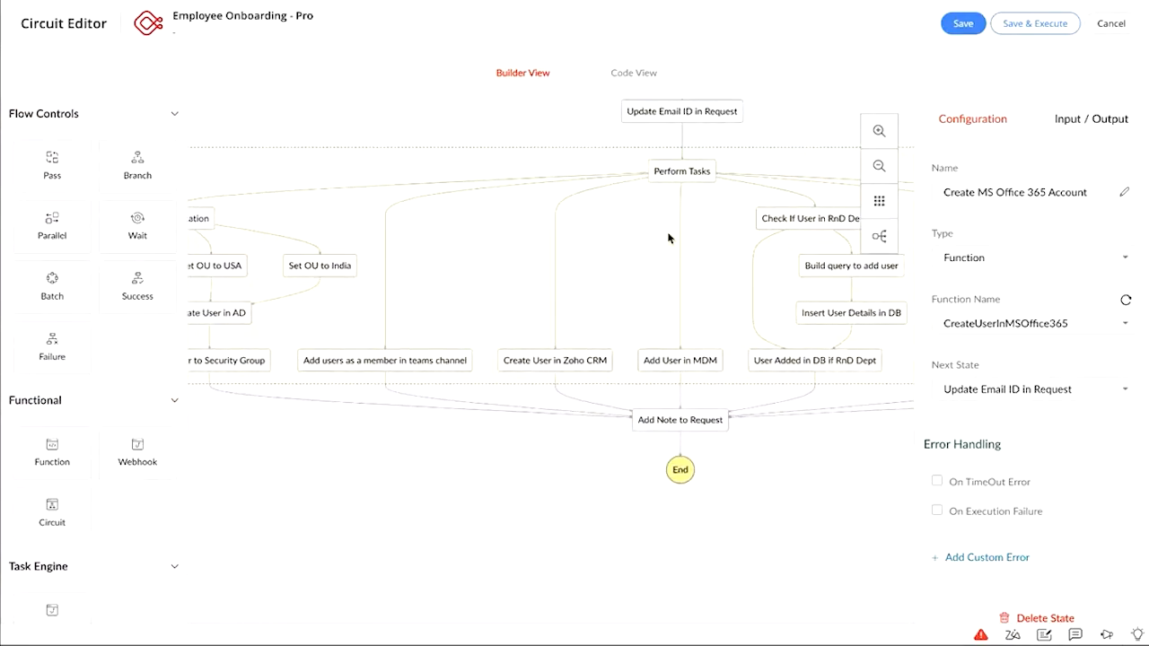
left_click(880, 168)
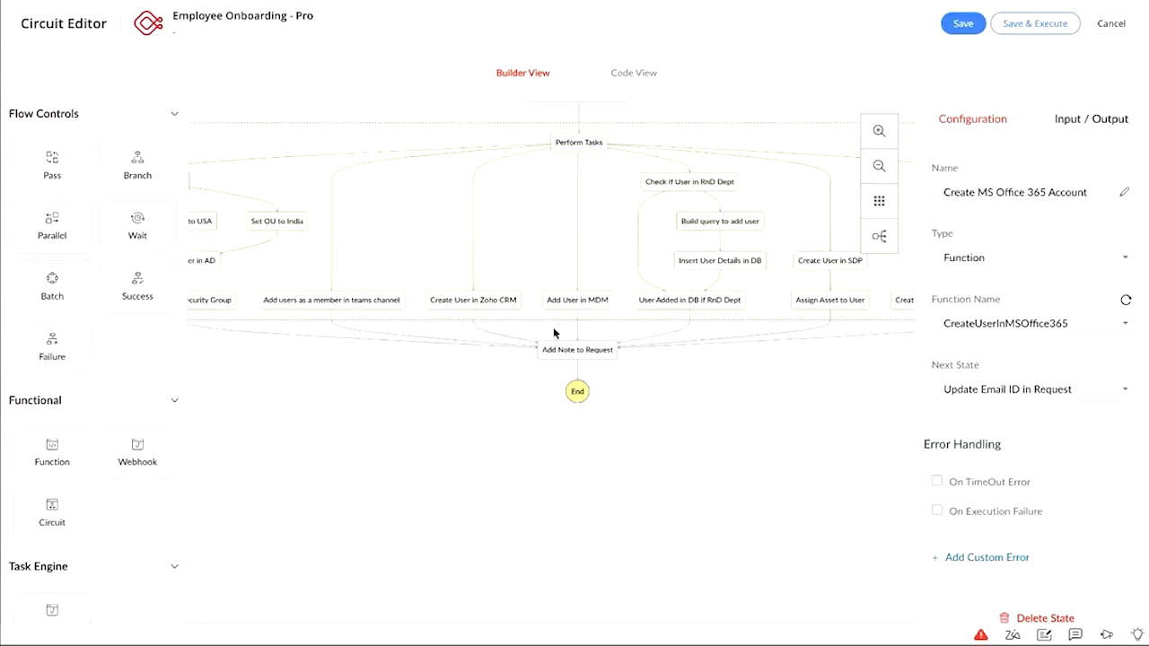
left_click_drag(424, 424, 545, 460)
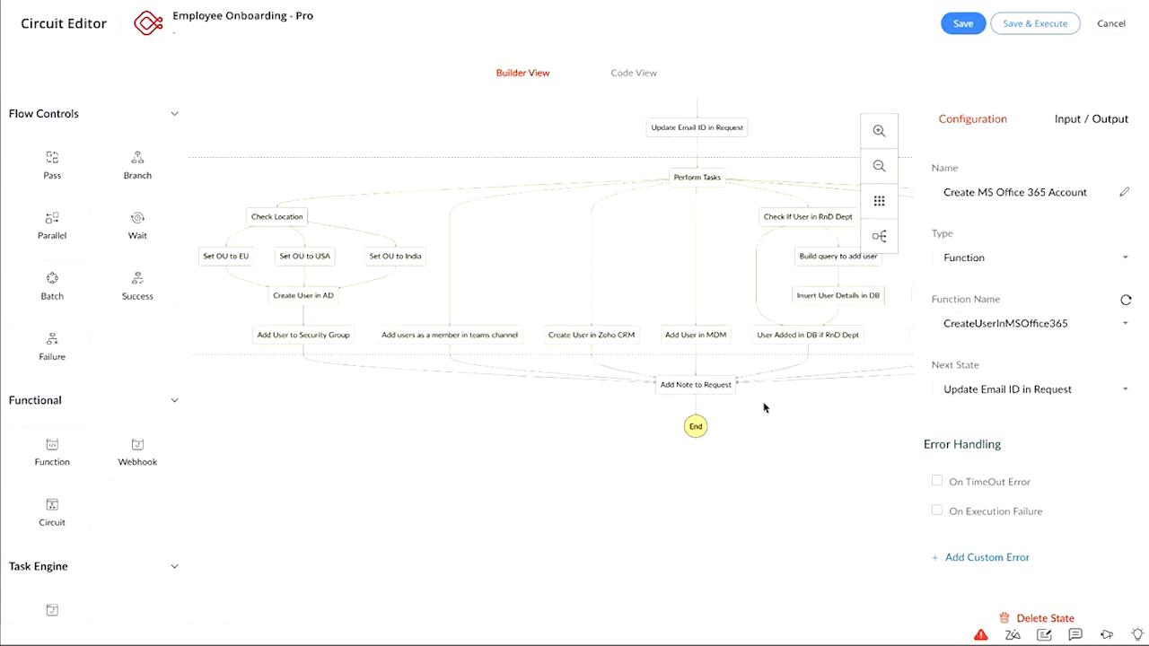
left_click_drag(781, 428, 565, 403)
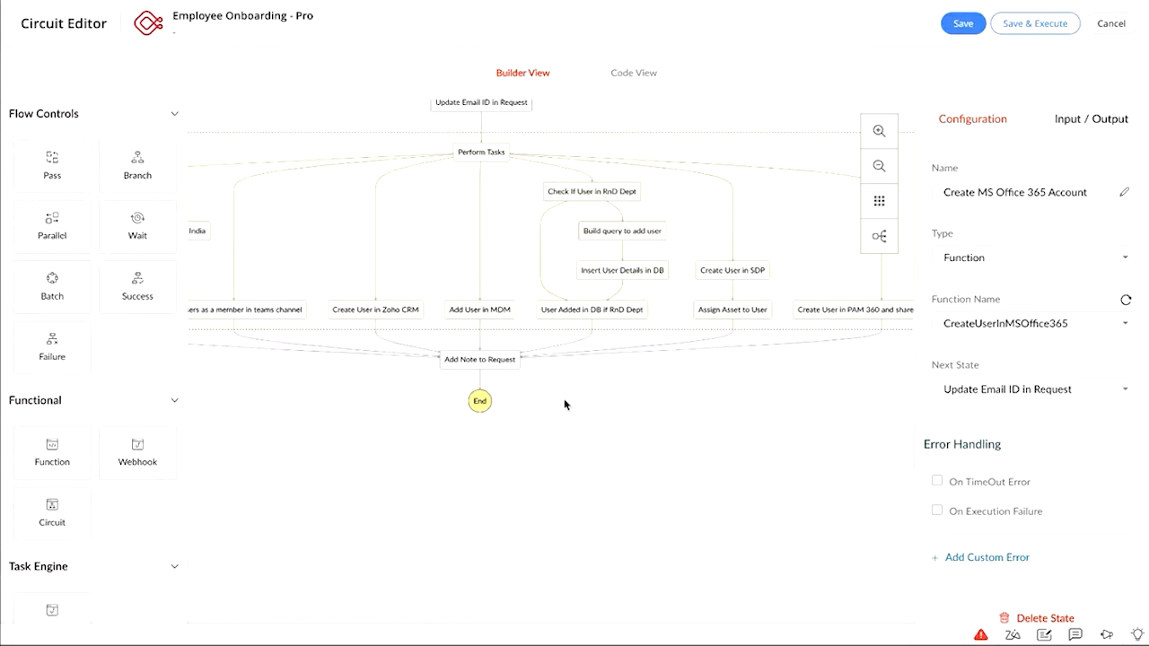
scroll(563, 399, "down", 3)
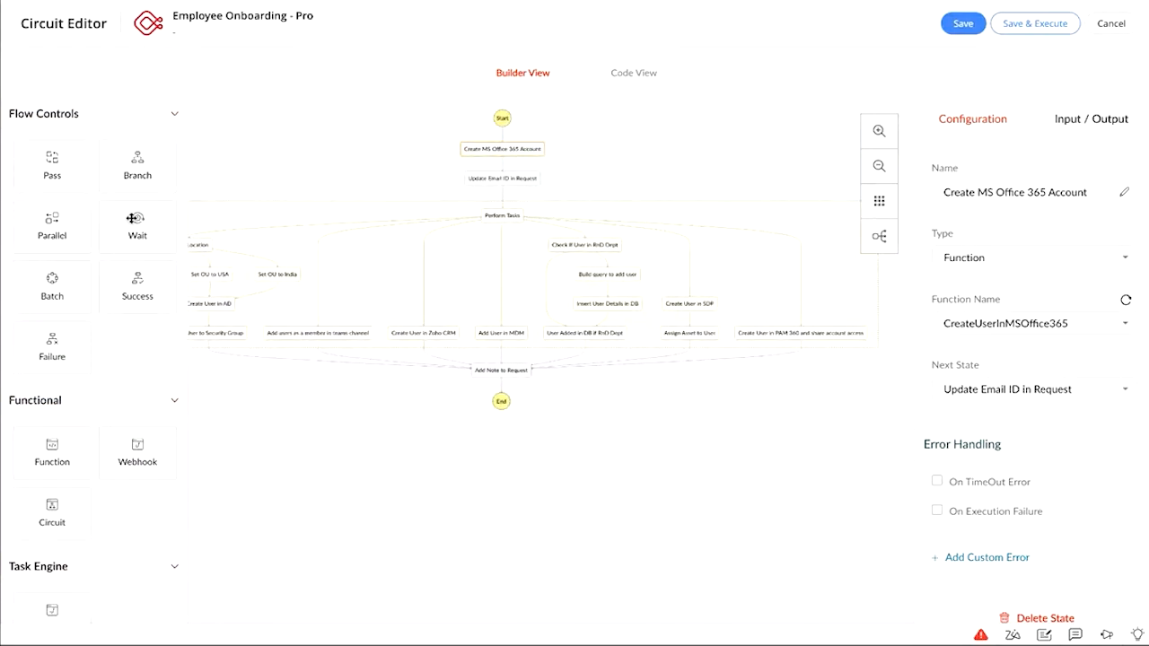
left_click(1111, 24)
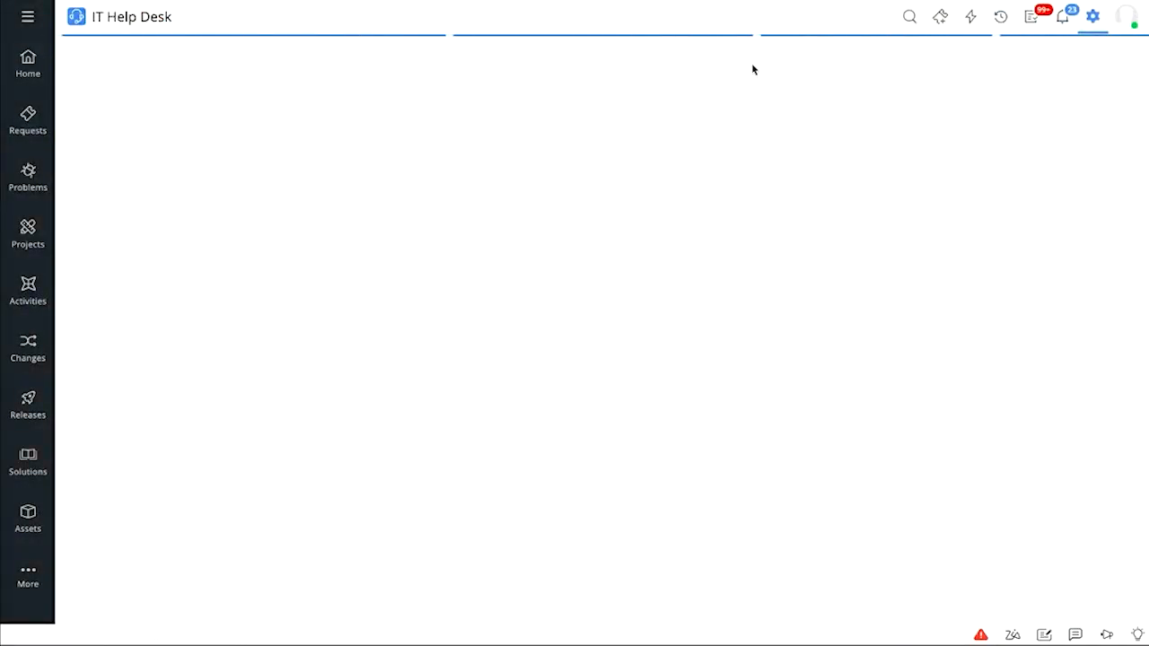
Create a circuit named 'Ciruit for Onboarding', dropping the trailing period after a save error
left_click(1095, 18)
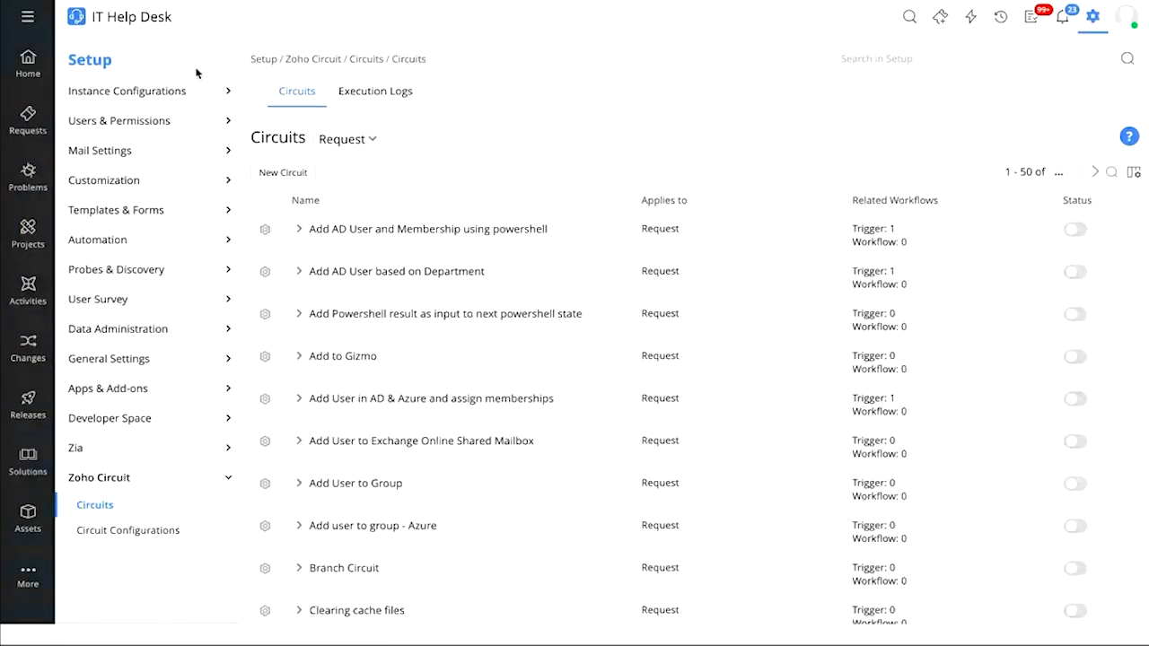
left_click(290, 172)
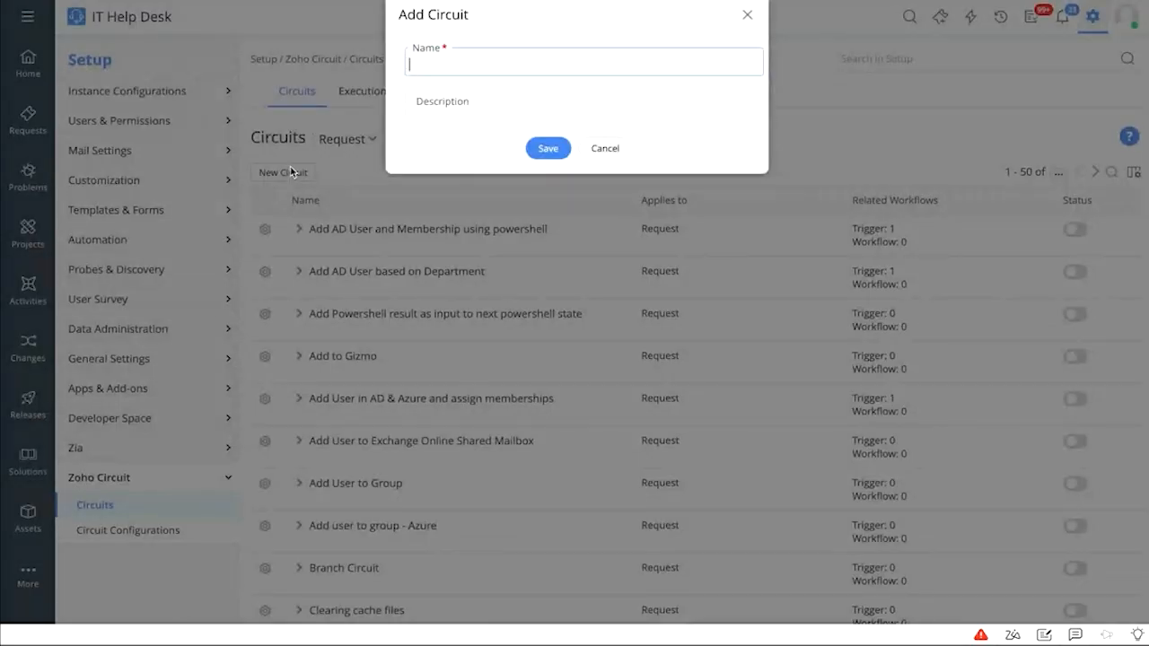
type("Ciruit for Onboarding.")
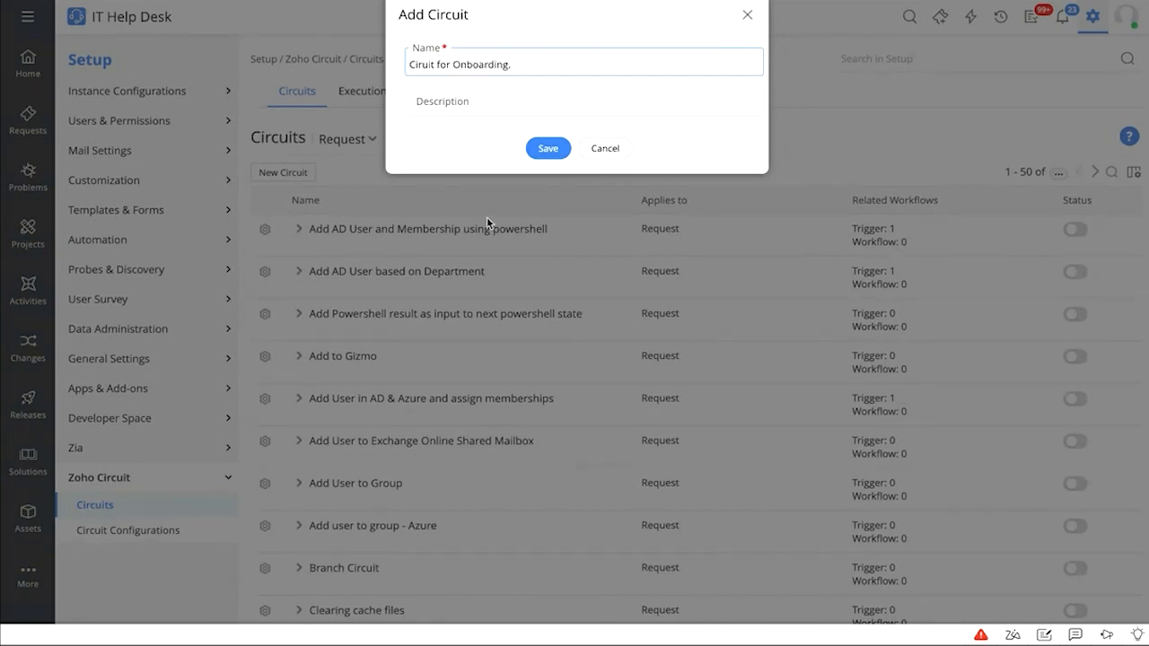
left_click(547, 149)
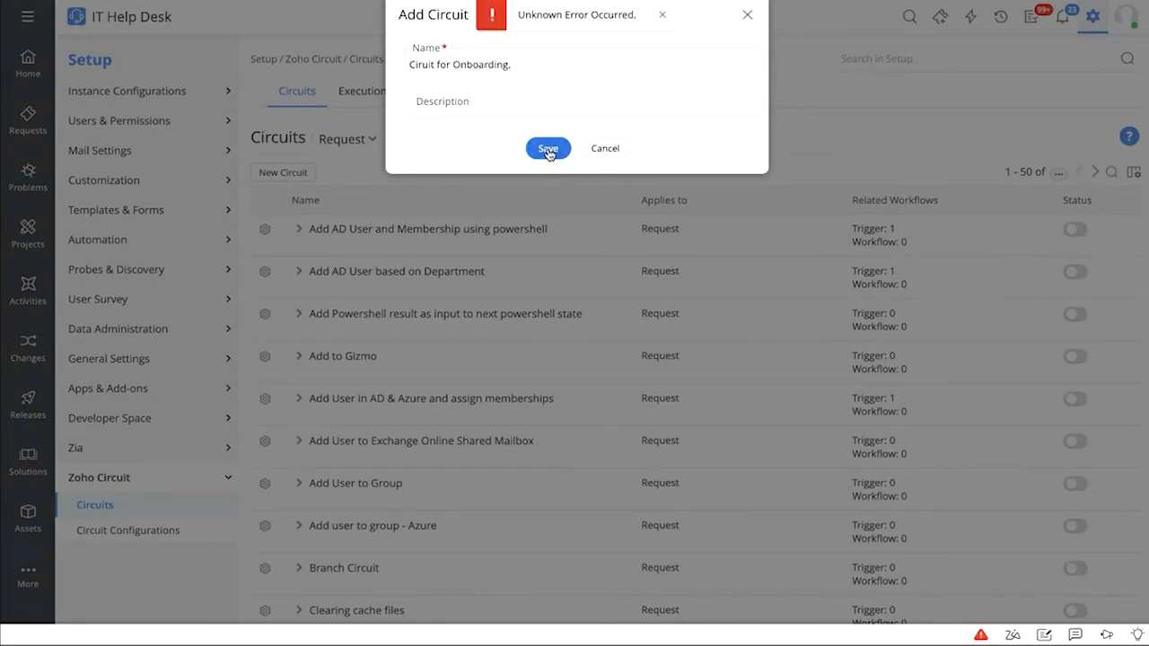
left_click(662, 16)
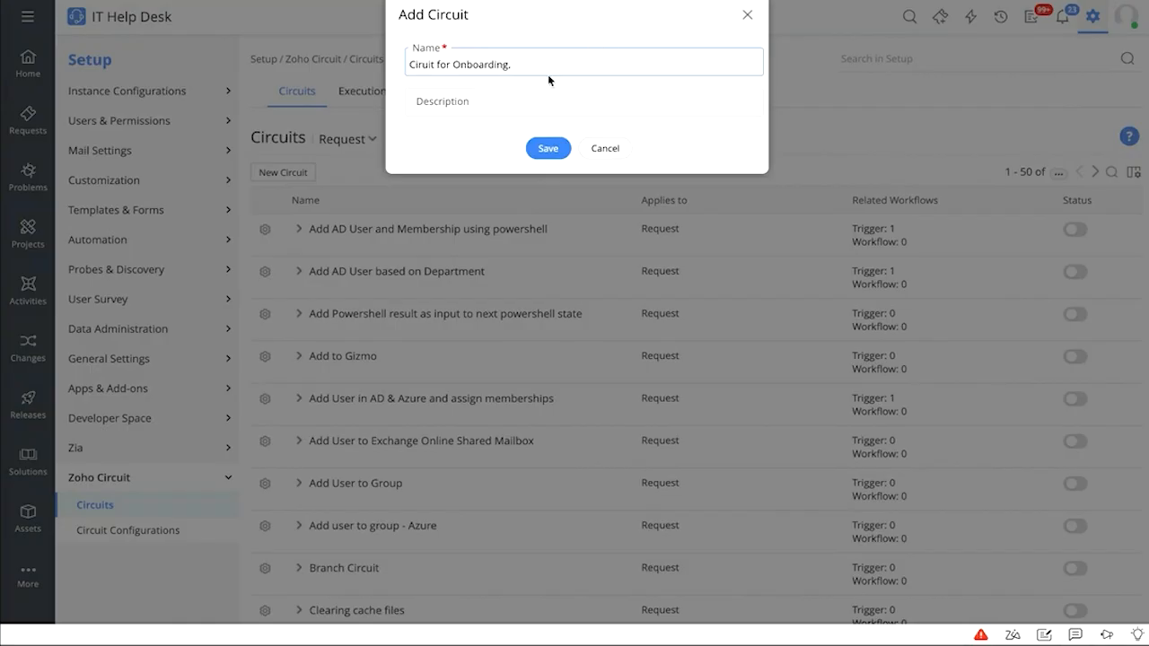
key("BackSpace")
key("BackSpace")
left_click(548, 149)
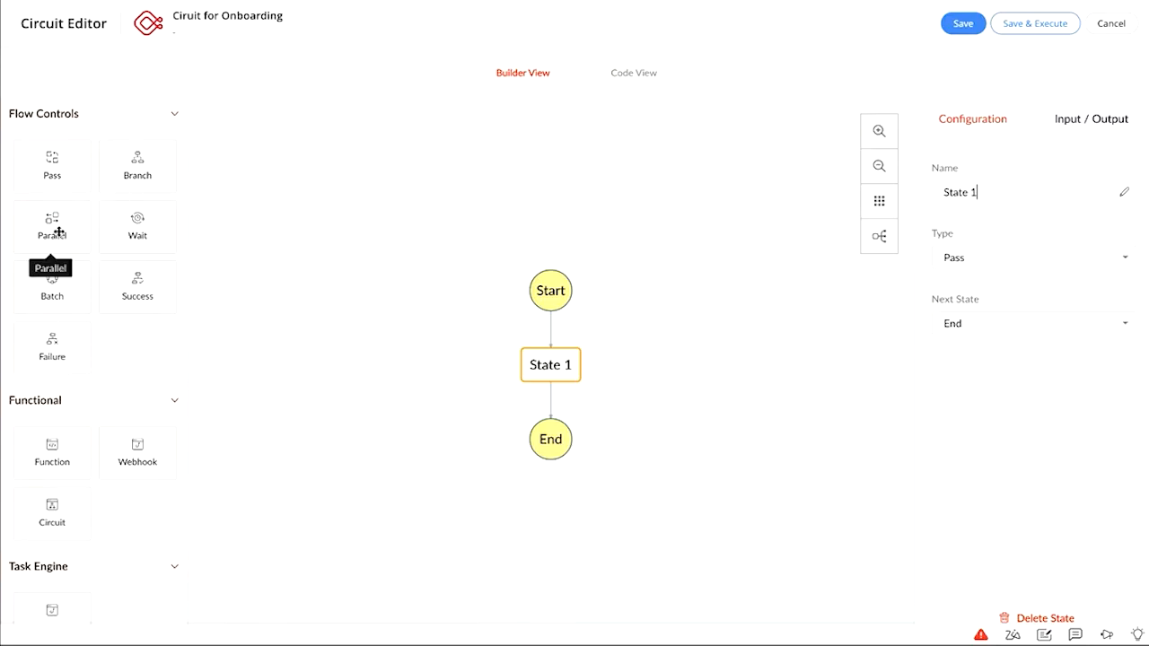
Add a Pass state named New State 1 that follows Start and leads to End
left_click_drag(76, 164, 508, 231)
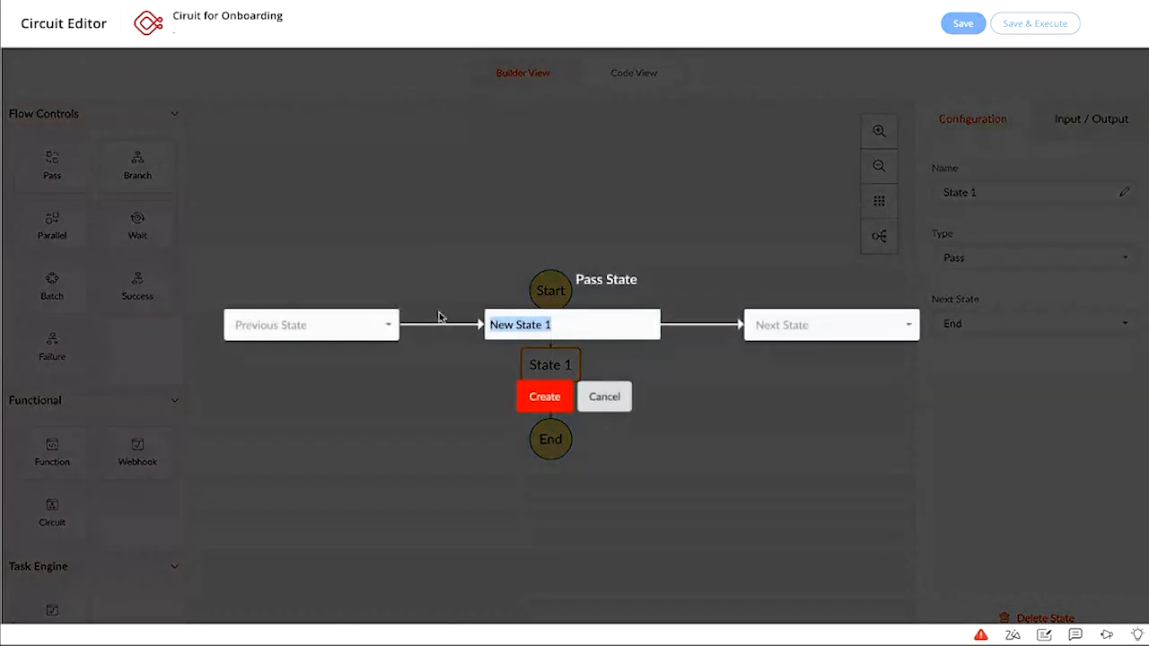
left_click(611, 329)
left_click(390, 330)
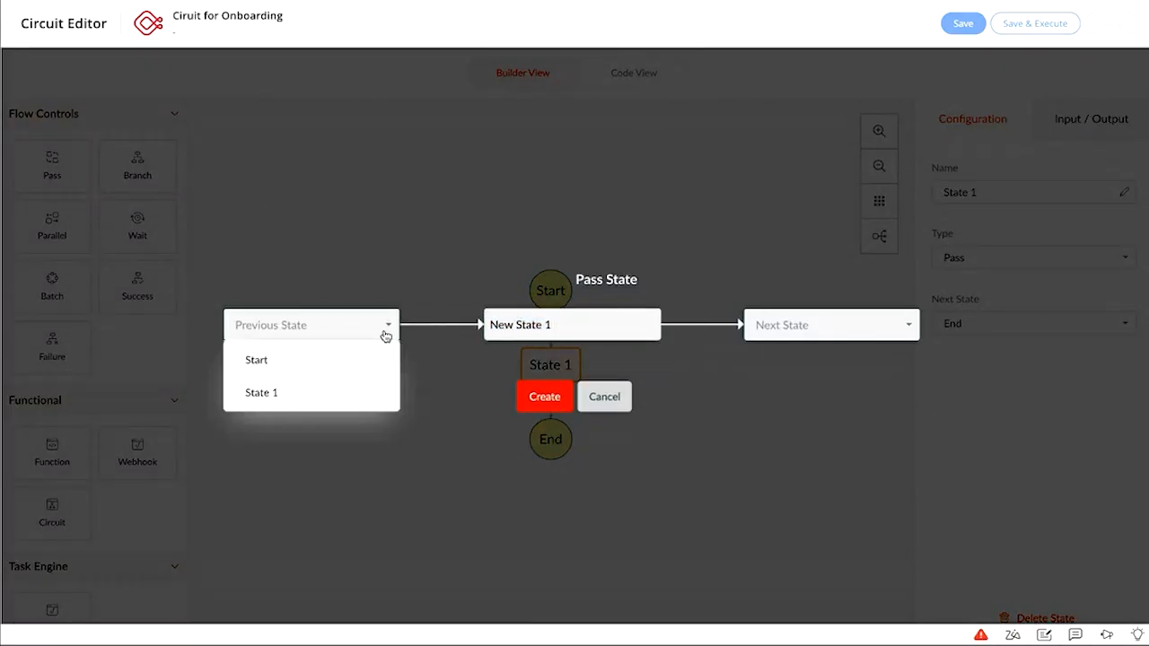
left_click(328, 372)
left_click(846, 329)
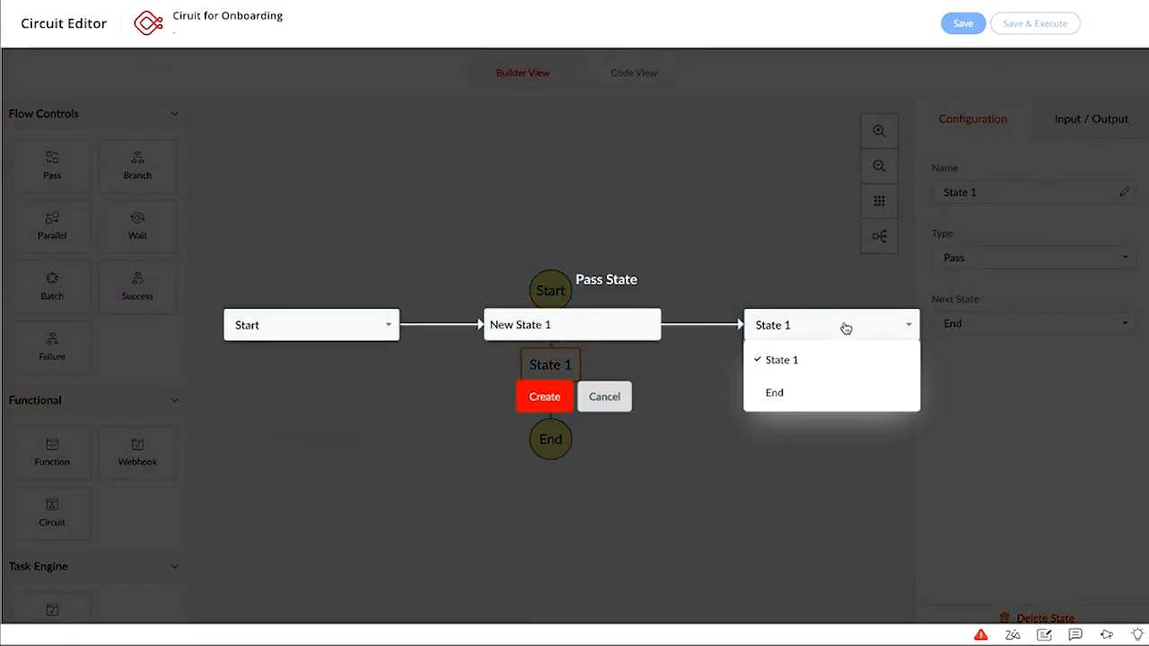
left_click(811, 392)
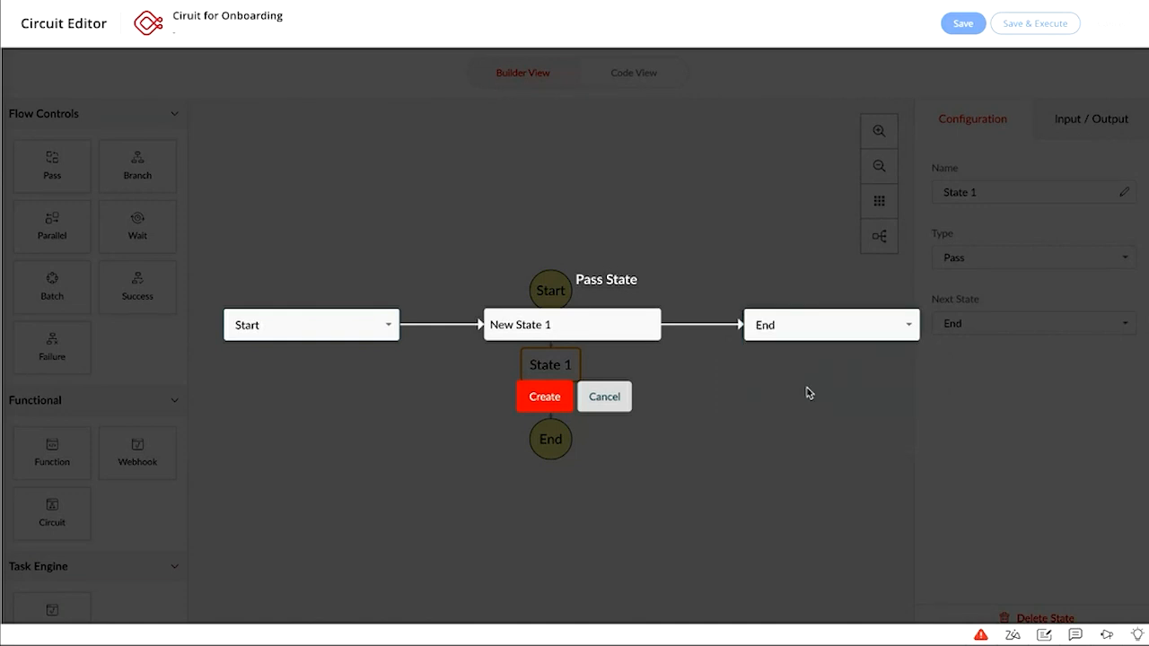
left_click(545, 397)
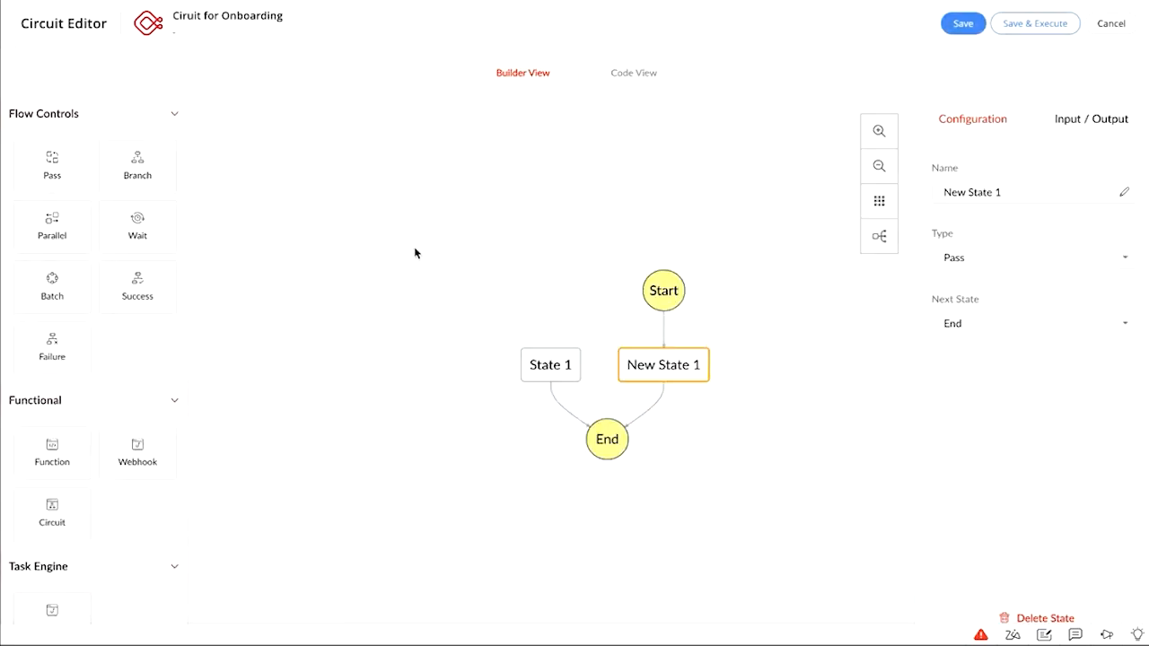
Check the circuit definition in the JSON code view, then return to Builder View
left_click(633, 75)
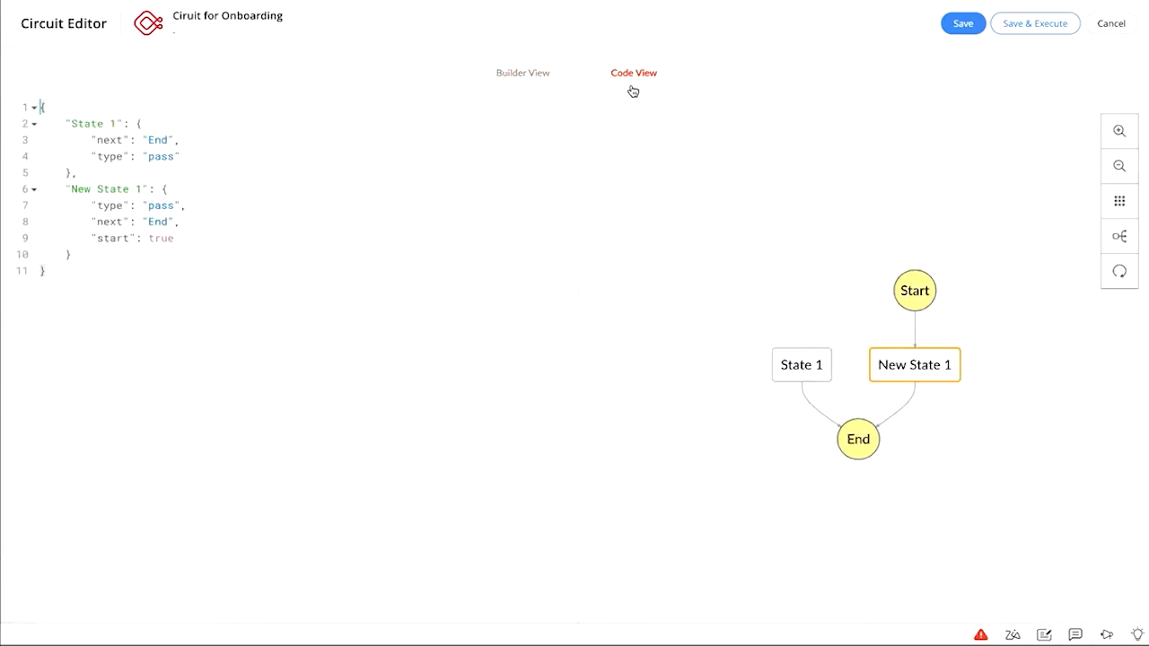
left_click(525, 74)
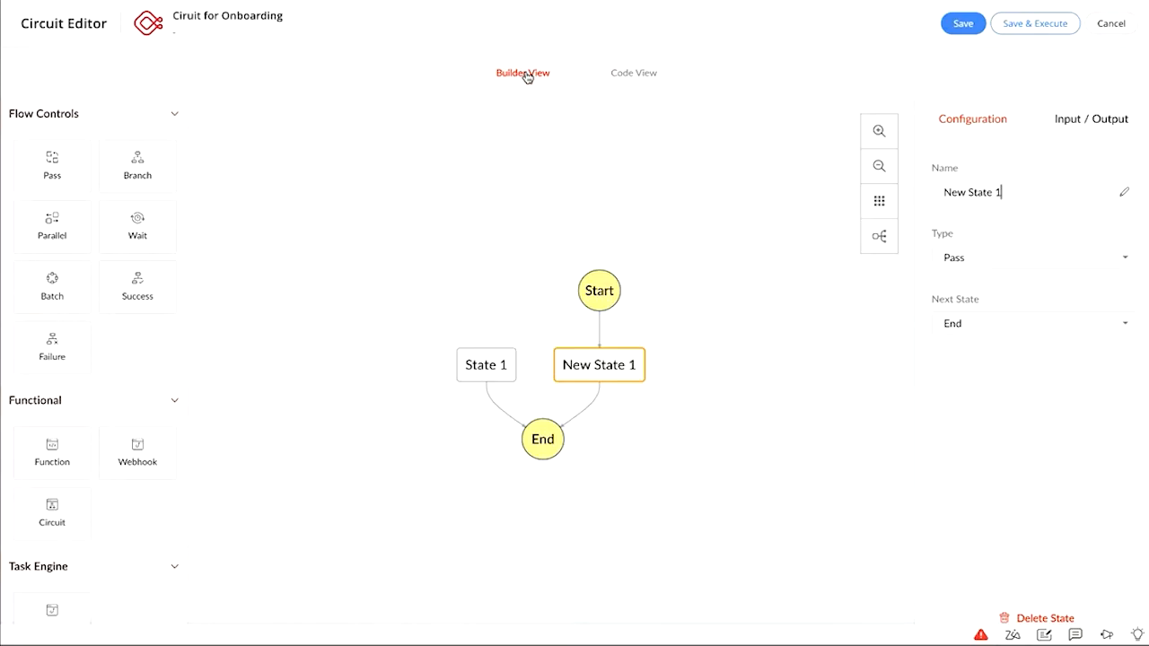
scroll(121, 408, "down", 1)
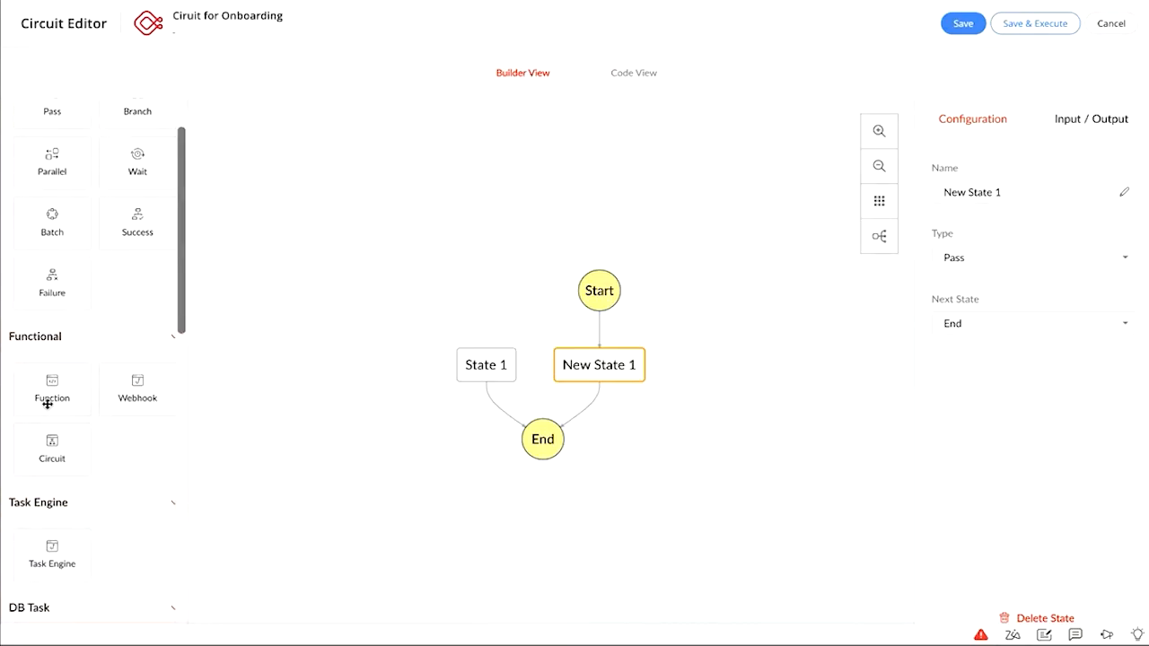
Insert a Function state, New State 2, between New State 1 and State 1
left_click_drag(48, 404, 513, 264)
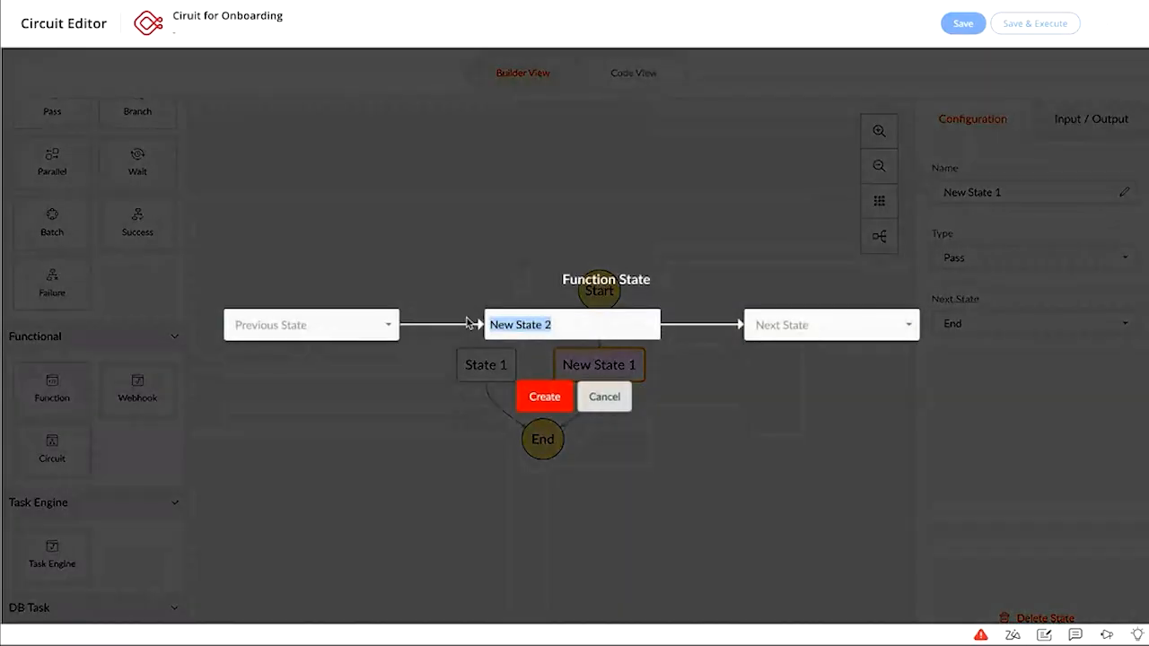
left_click(380, 329)
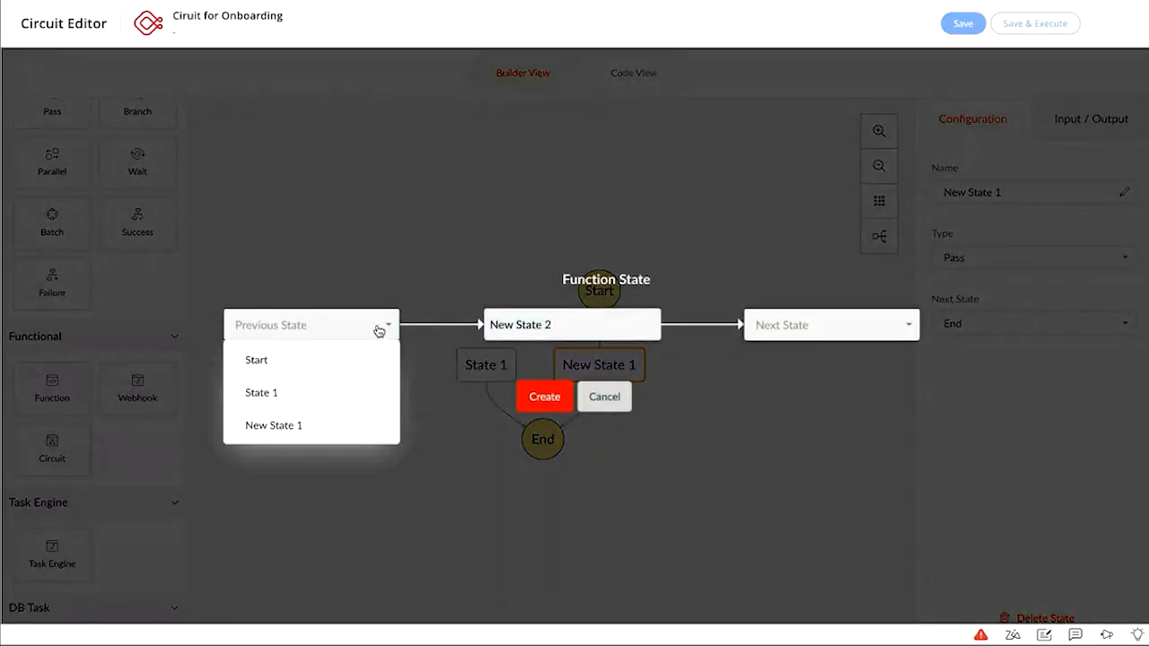
left_click(317, 424)
left_click(814, 329)
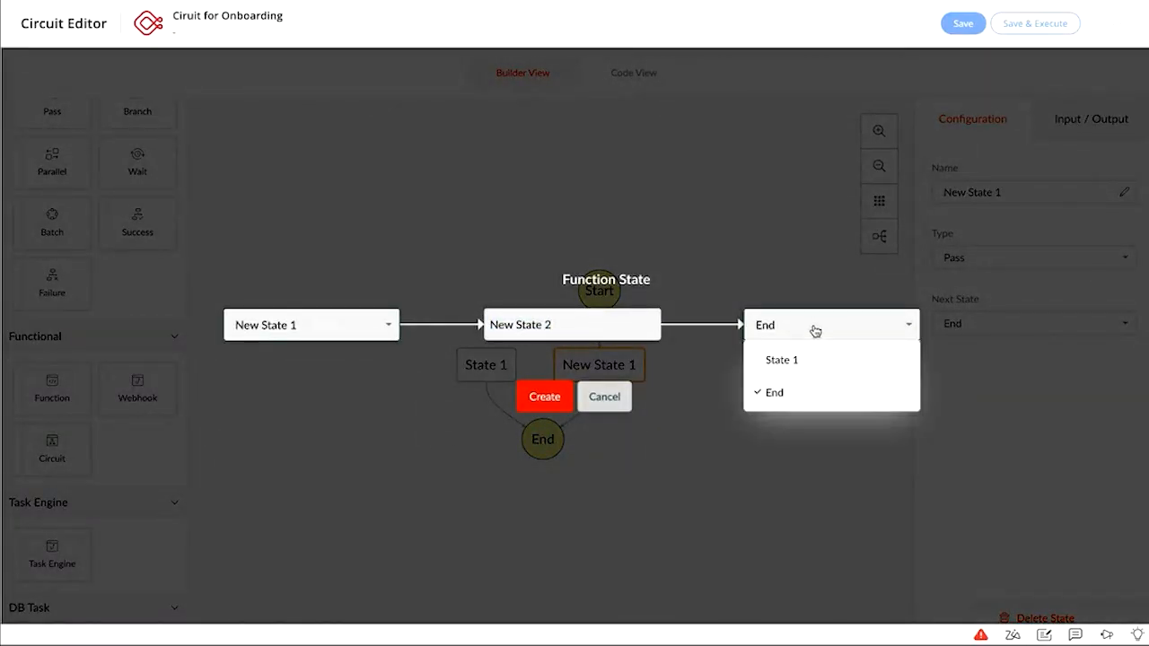
left_click(783, 361)
left_click(545, 400)
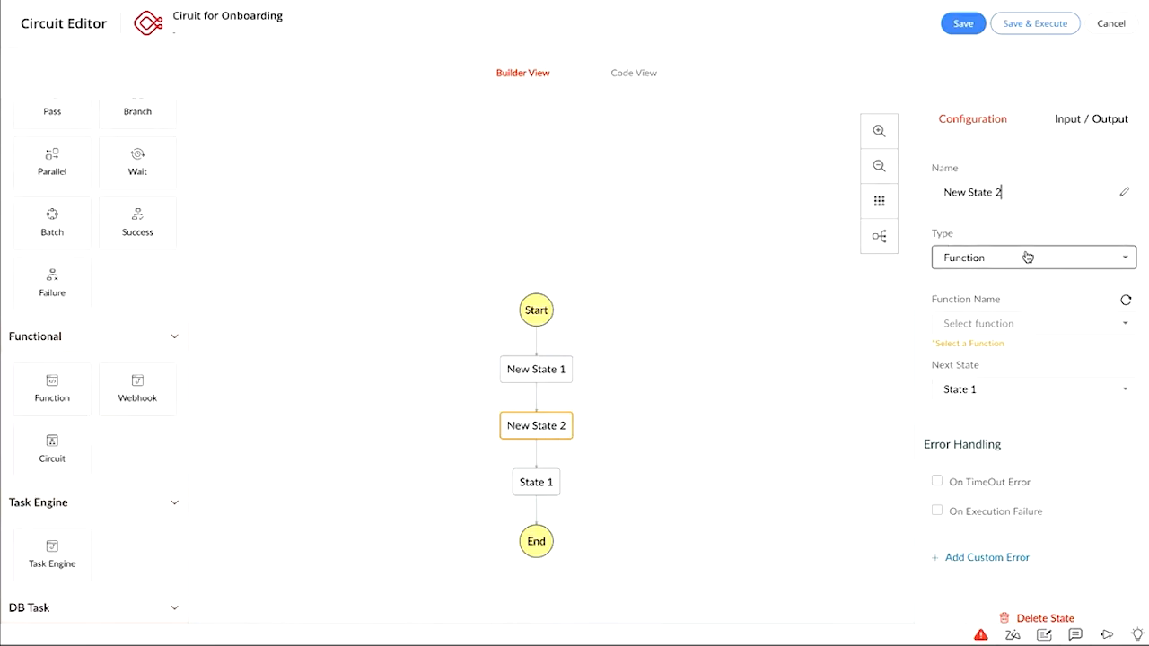
Look through the functions New State 2 could run, then duplicate the browser tab
left_click(1008, 326)
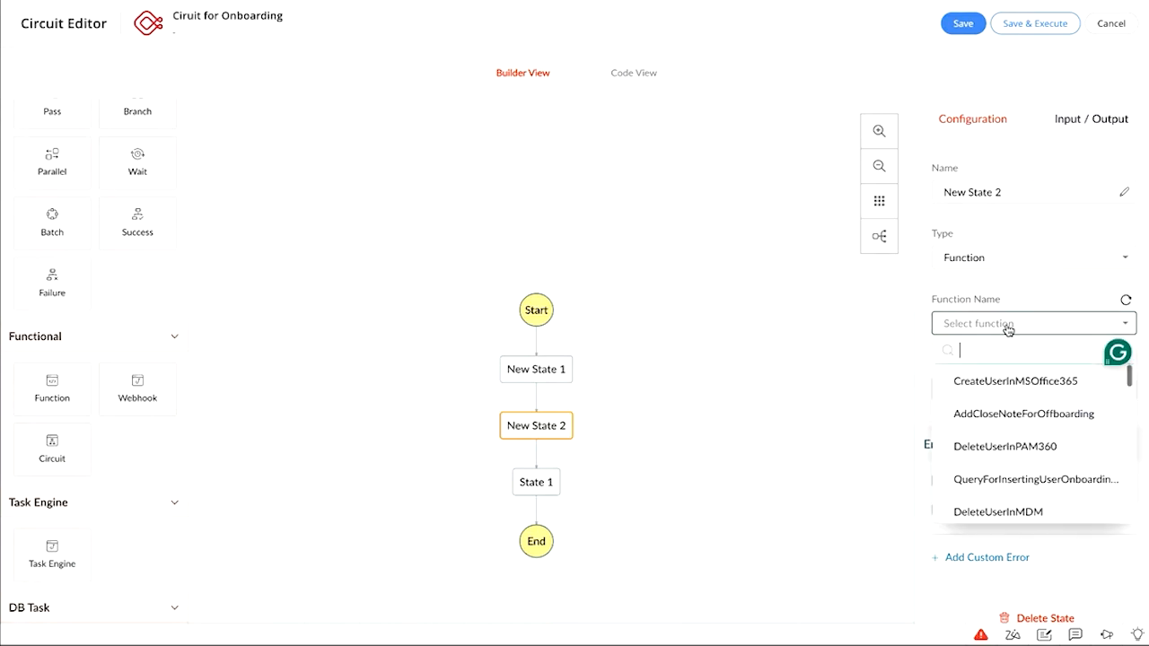
scroll(1008, 408, "down", 1)
scroll(1009, 408, "down", 10)
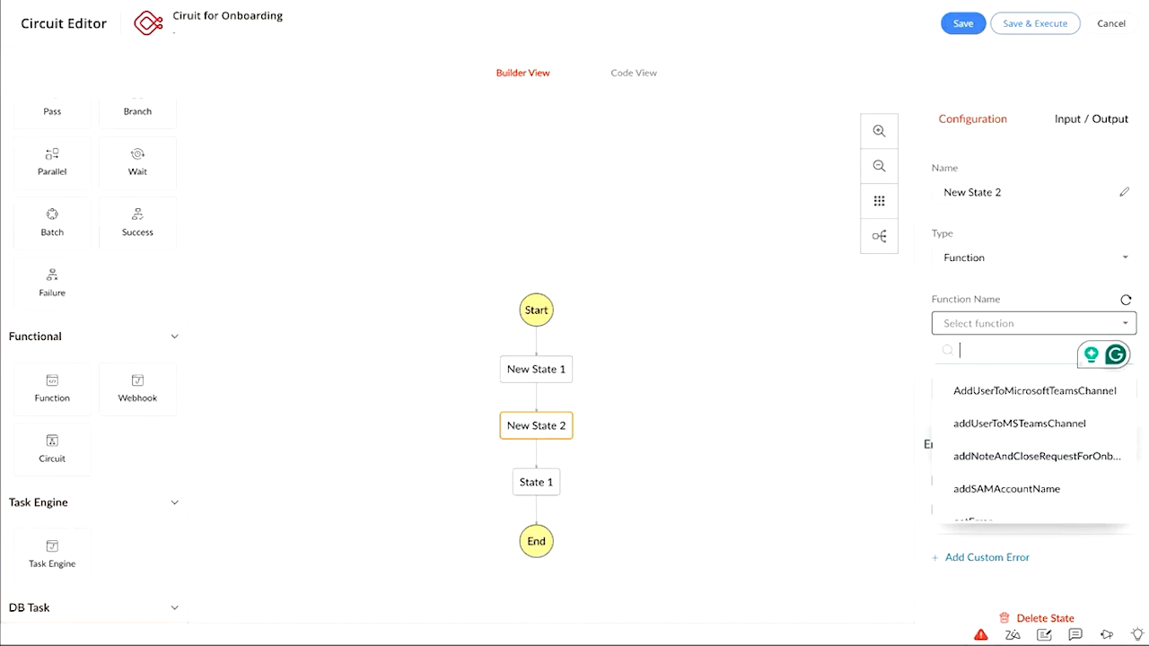
right_click(89, 2)
left_click(137, 27)
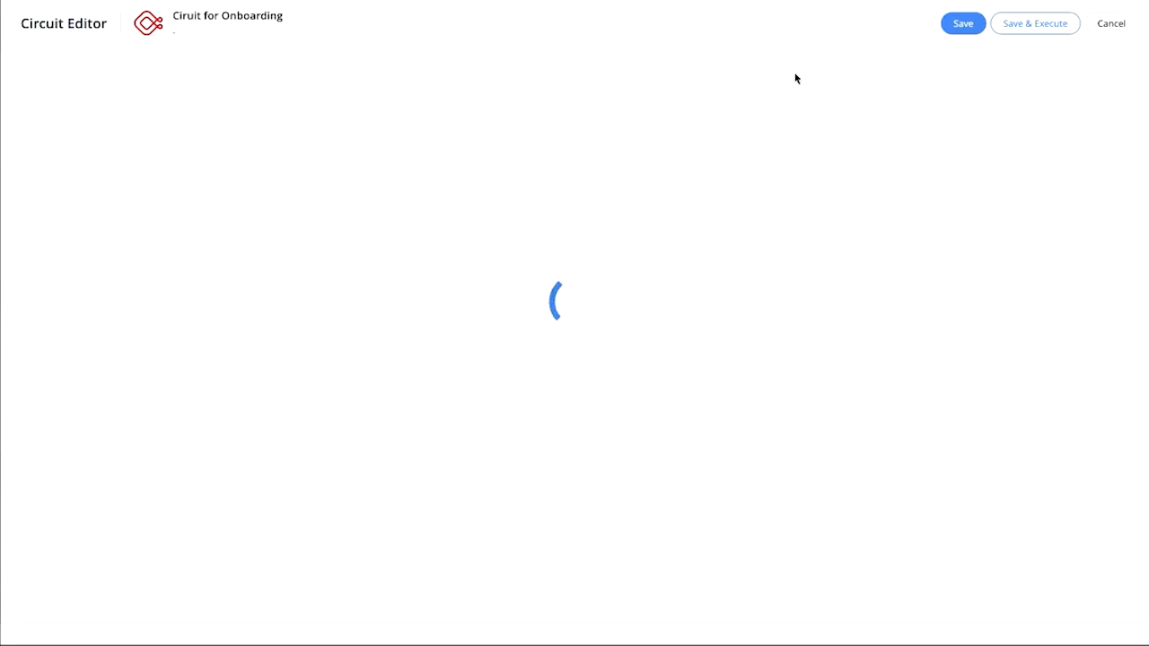
Go to Setup > Zoho Circuit > Circuit Configurations to list the circuit functions
left_click(1105, 23)
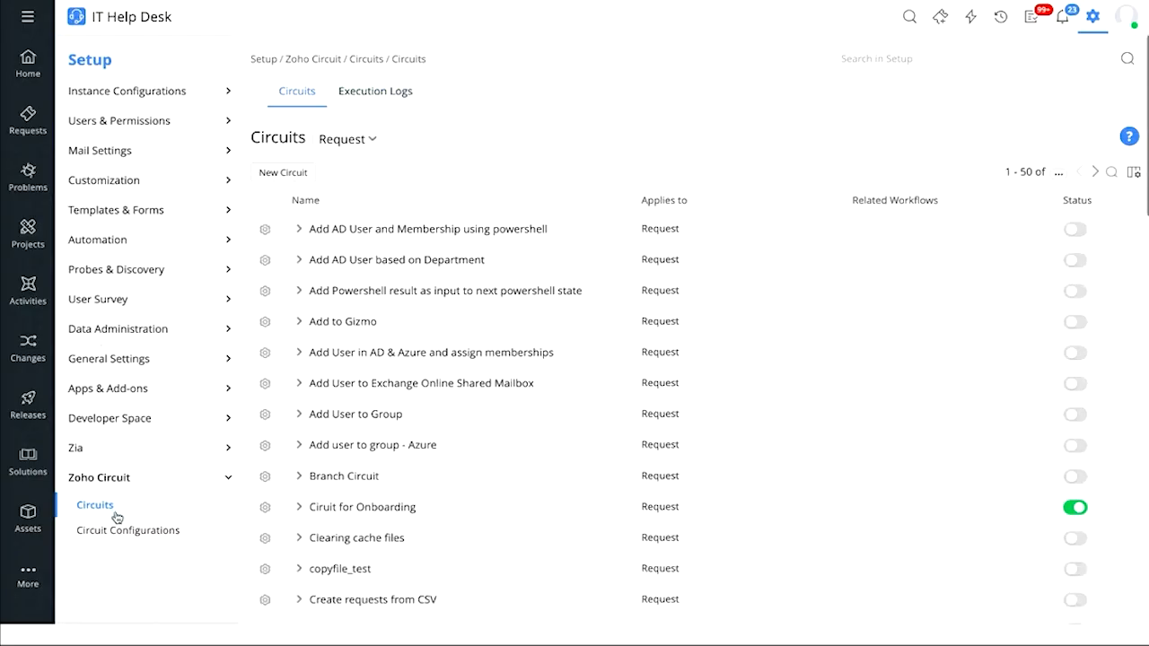
left_click(116, 528)
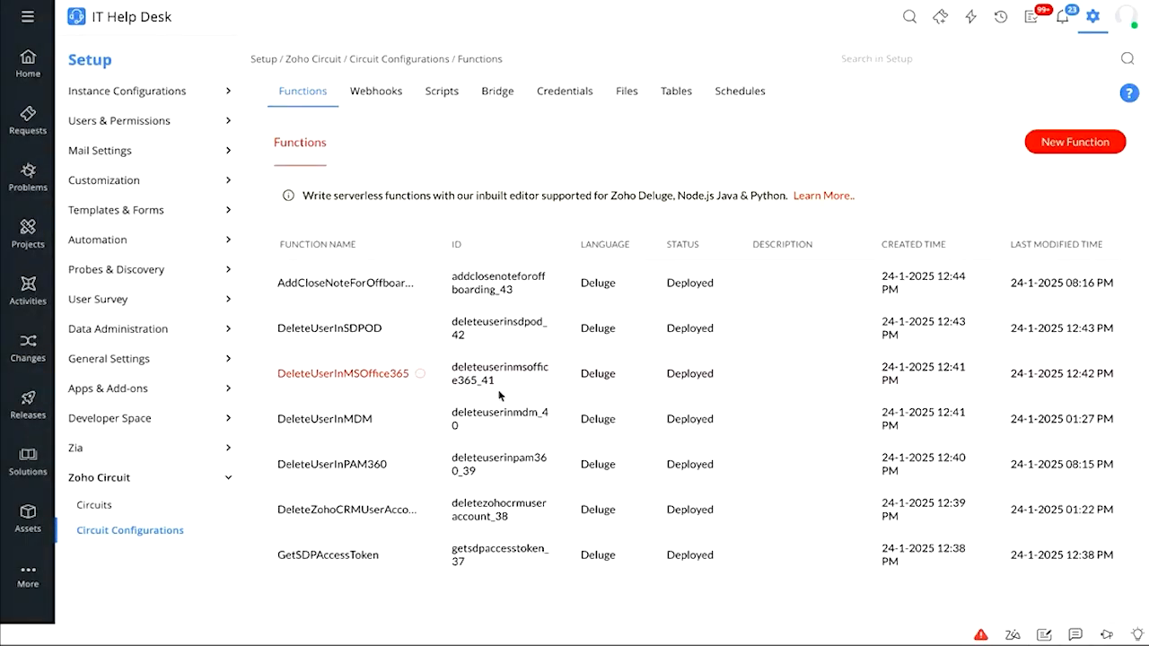
scroll(500, 395, "down", 2)
scroll(500, 395, "down", 5)
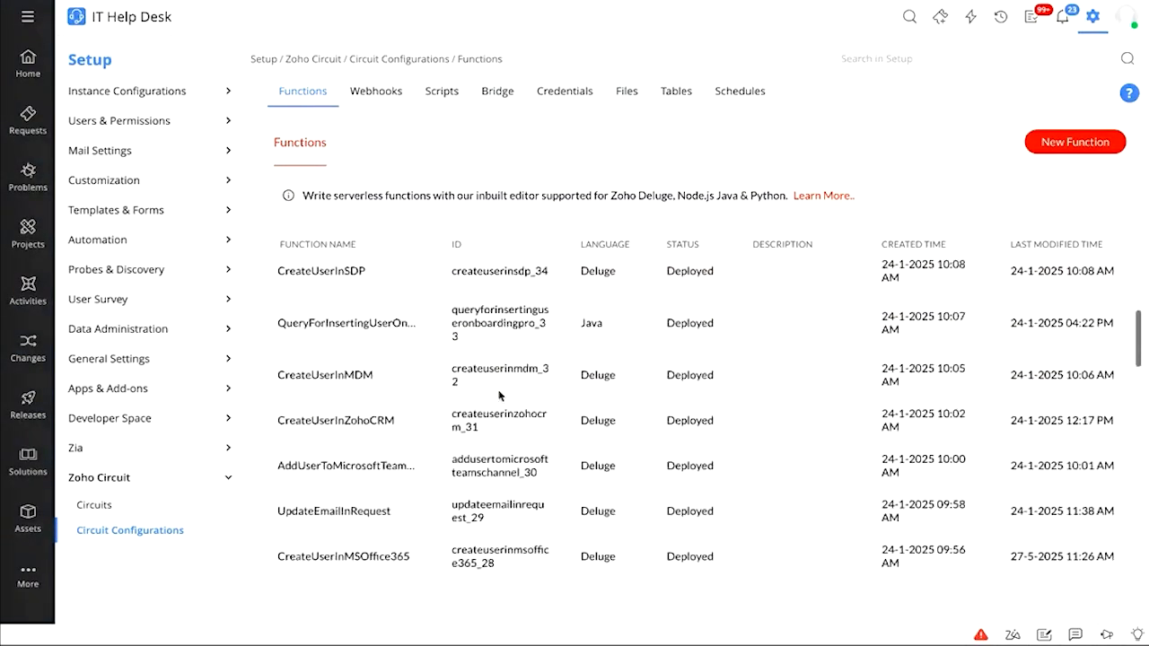
scroll(500, 395, "down", 1)
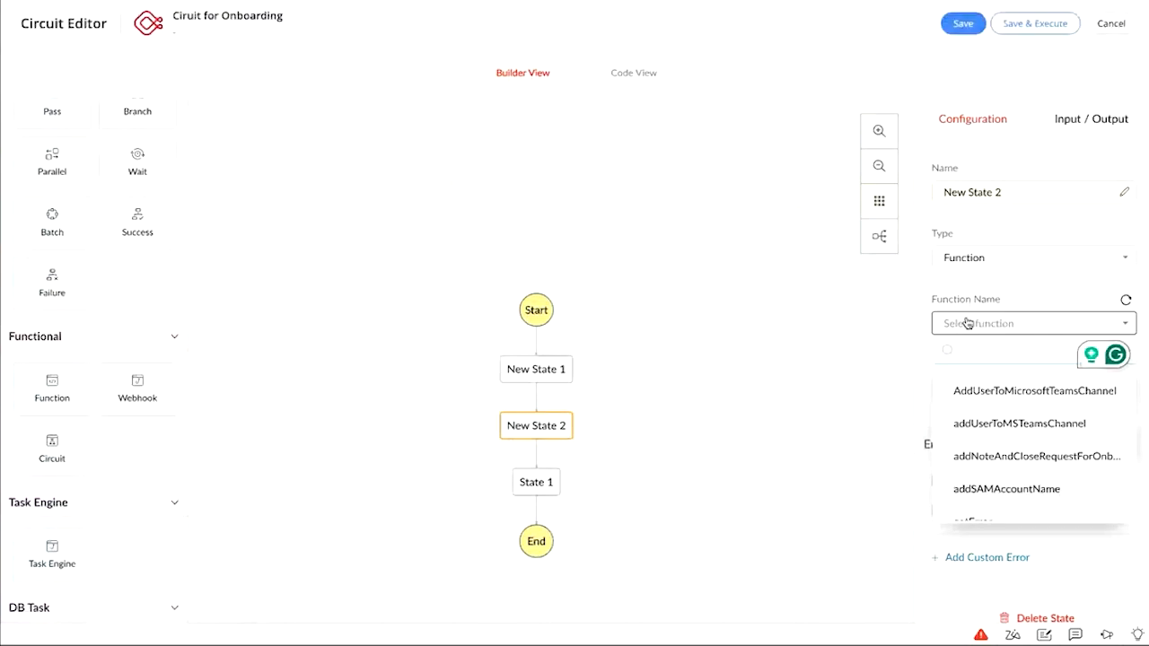
left_click(970, 283)
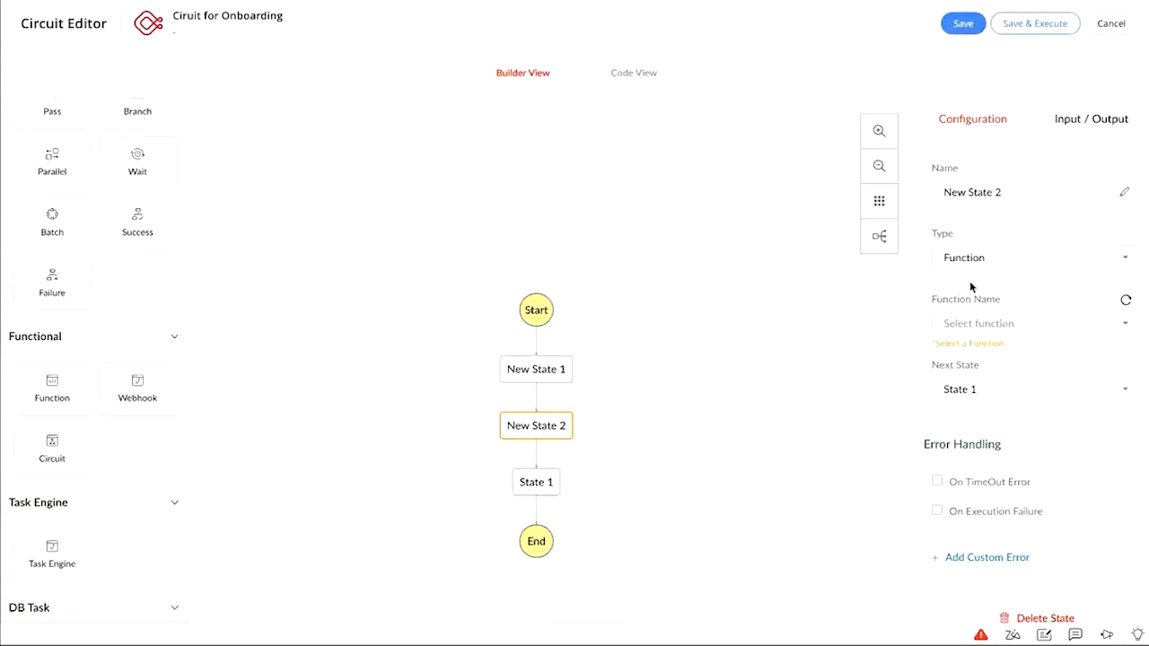
scroll(970, 283, "down", 1)
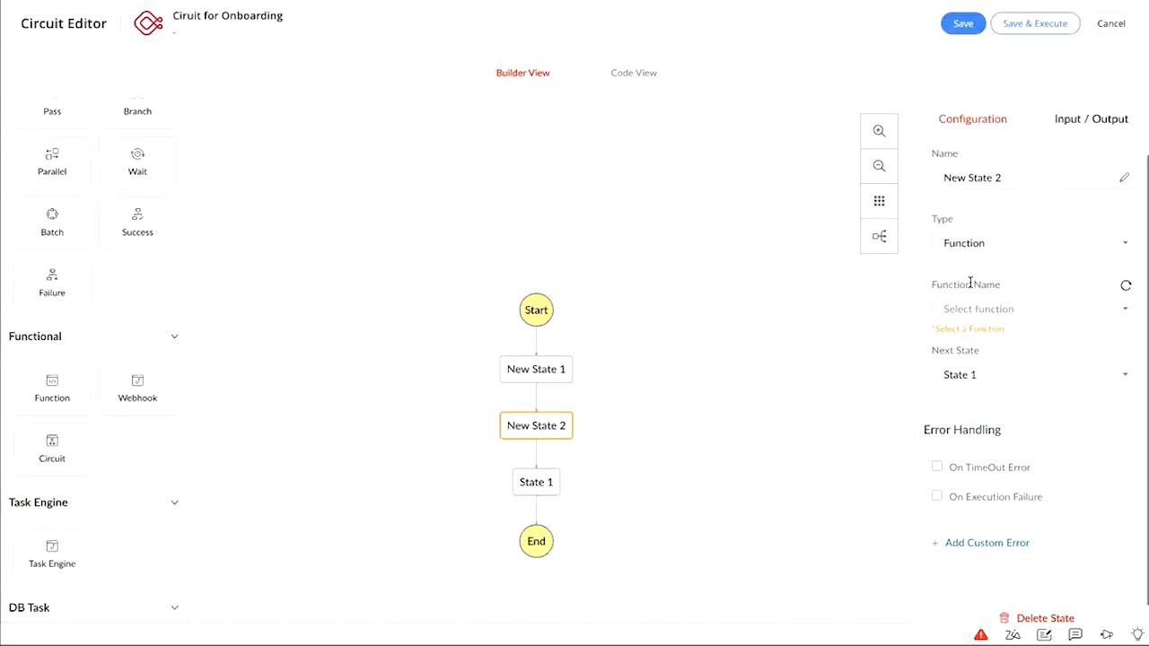
scroll(117, 442, "down", 3)
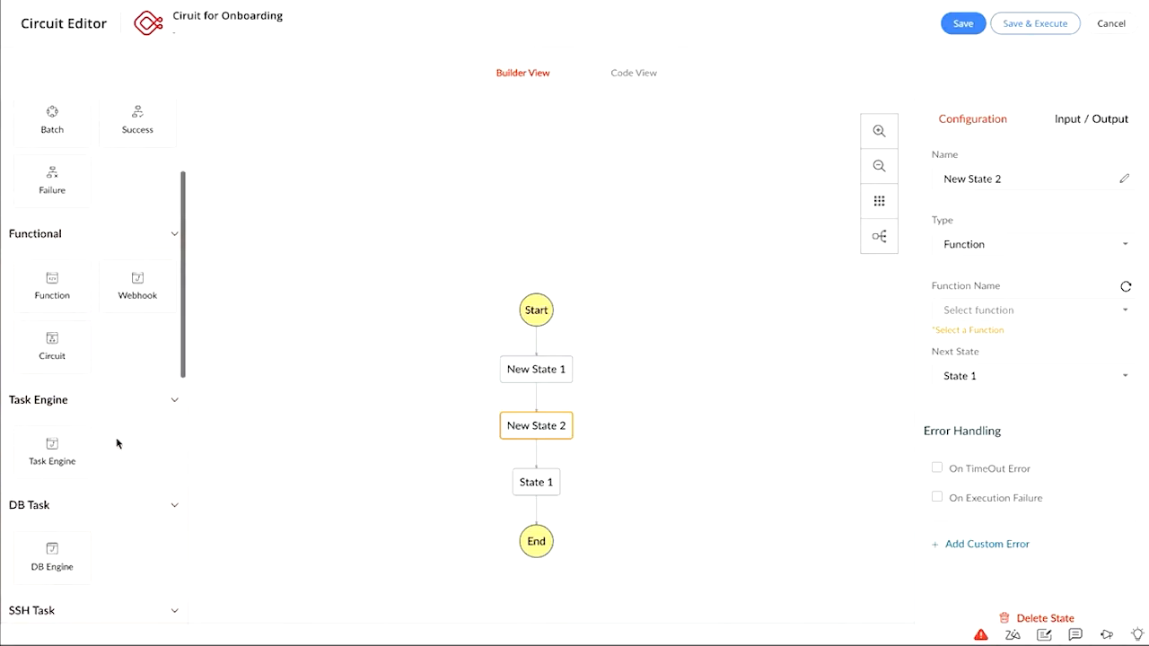
scroll(117, 443, "down", 6)
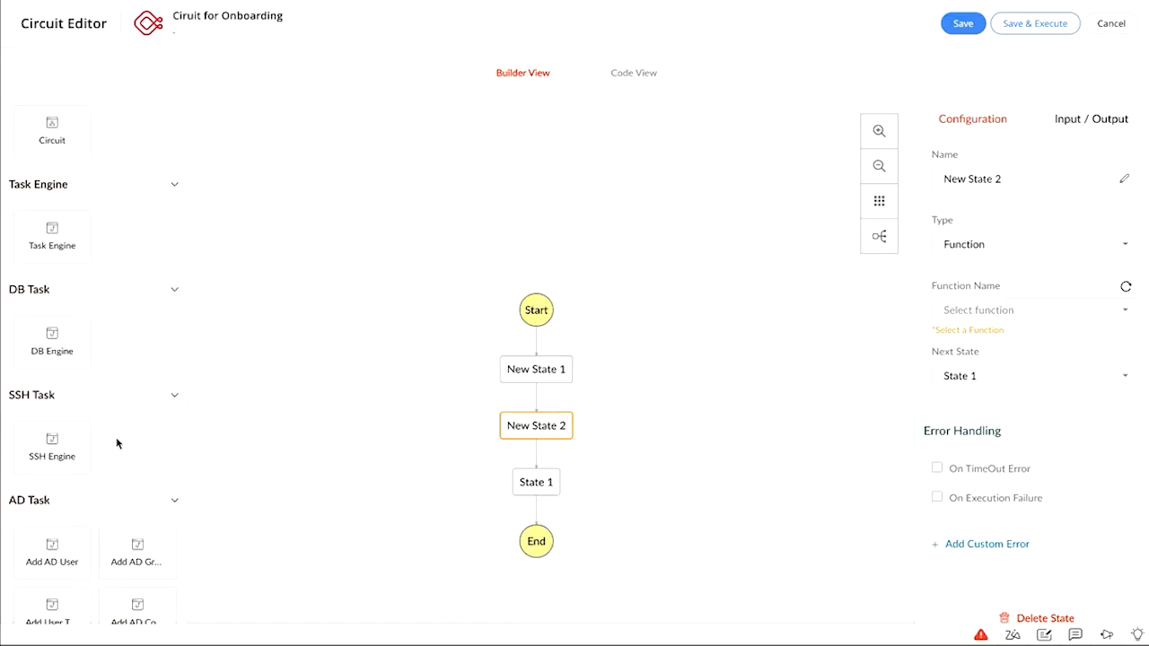
scroll(117, 443, "down", 8)
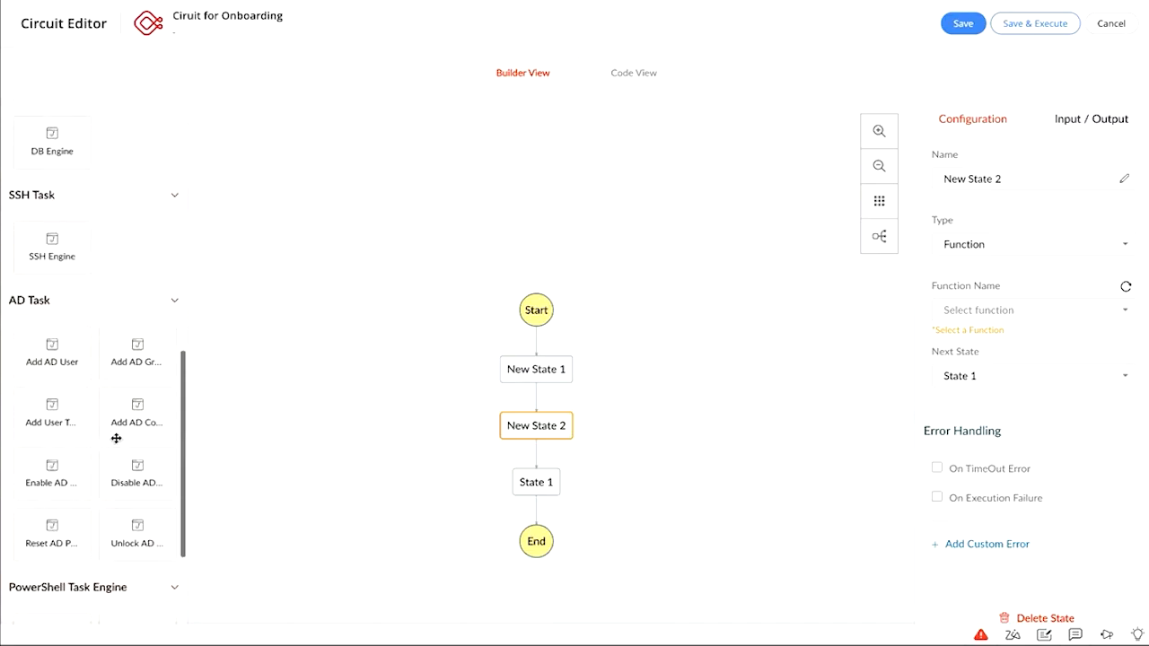
scroll(117, 438, "down", 2)
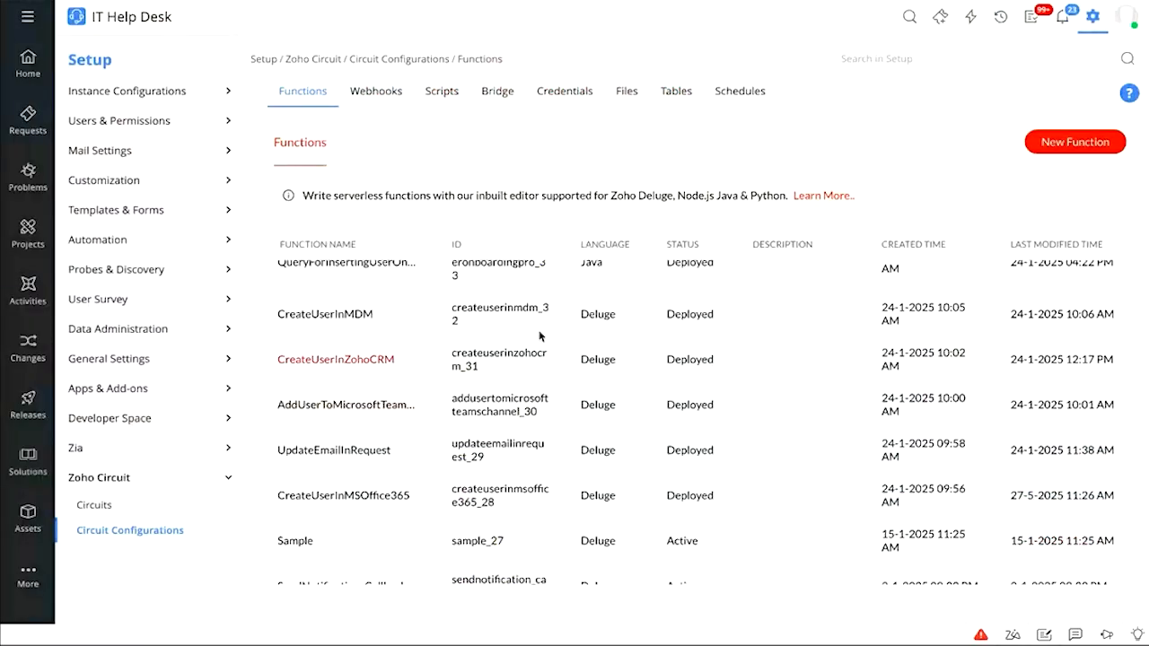
scroll(540, 335, "up", 5)
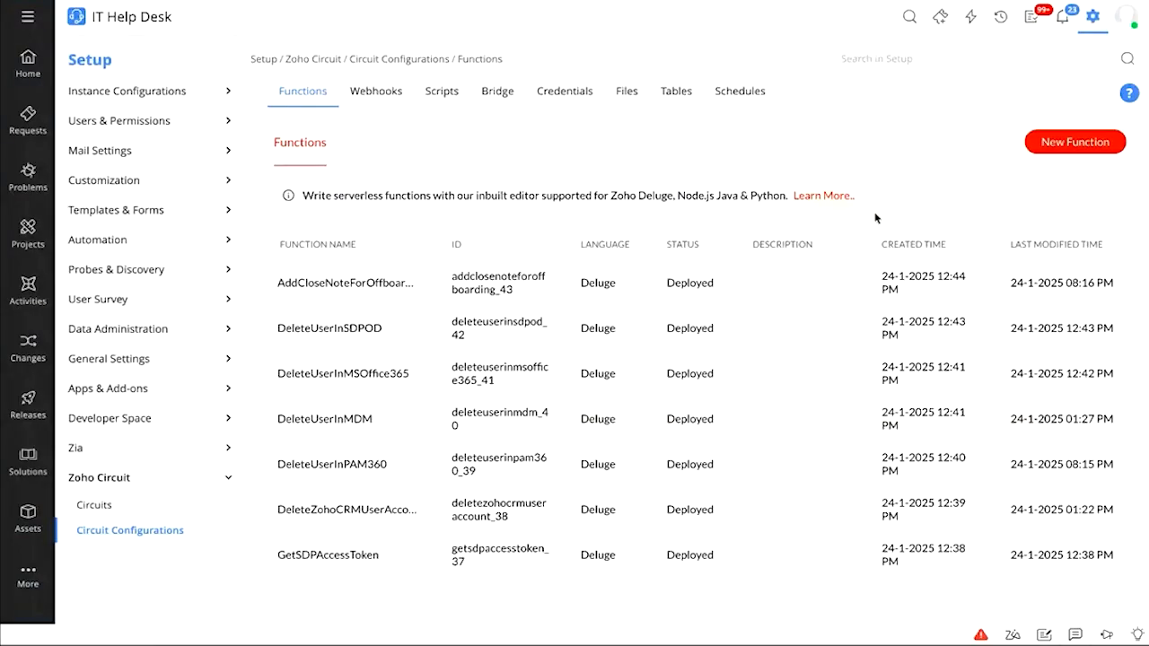
Preview the New Function form's Language options, keeping Zoho Deluge, cancel, then show the Webhooks list
left_click(1044, 141)
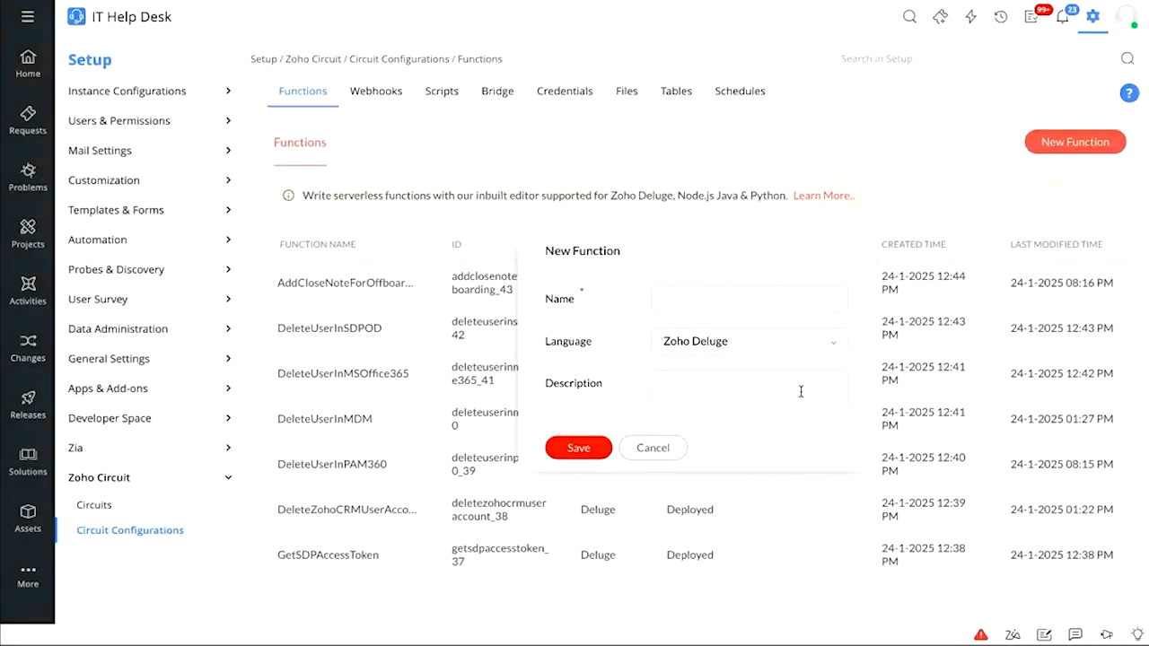
left_click(762, 344)
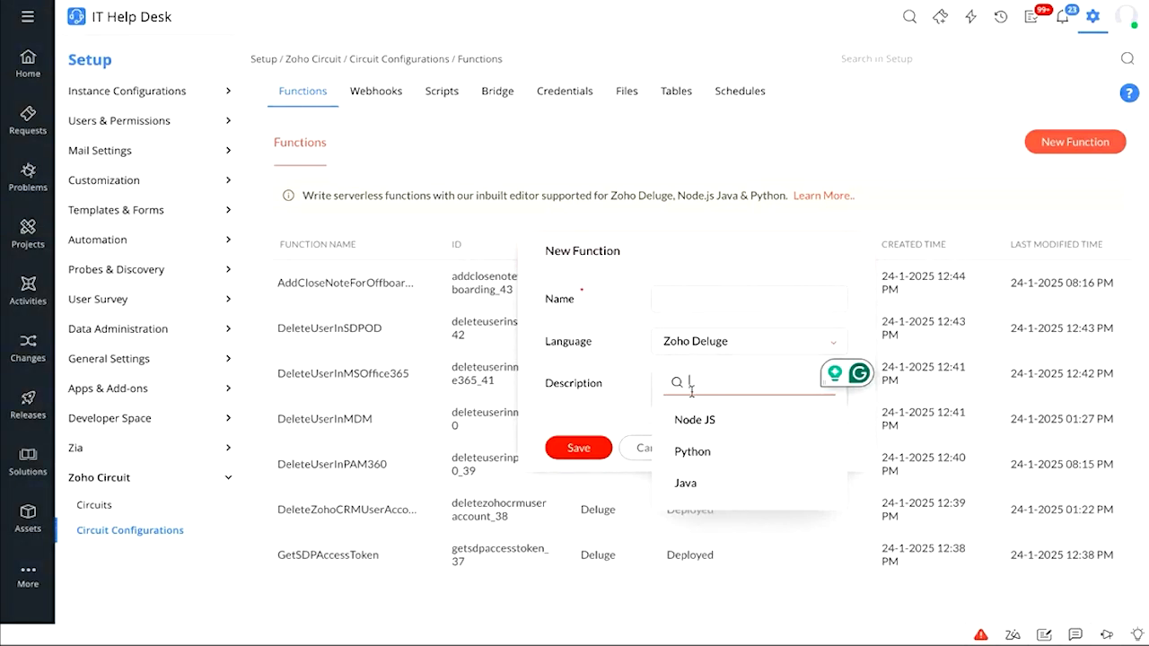
left_click(608, 387)
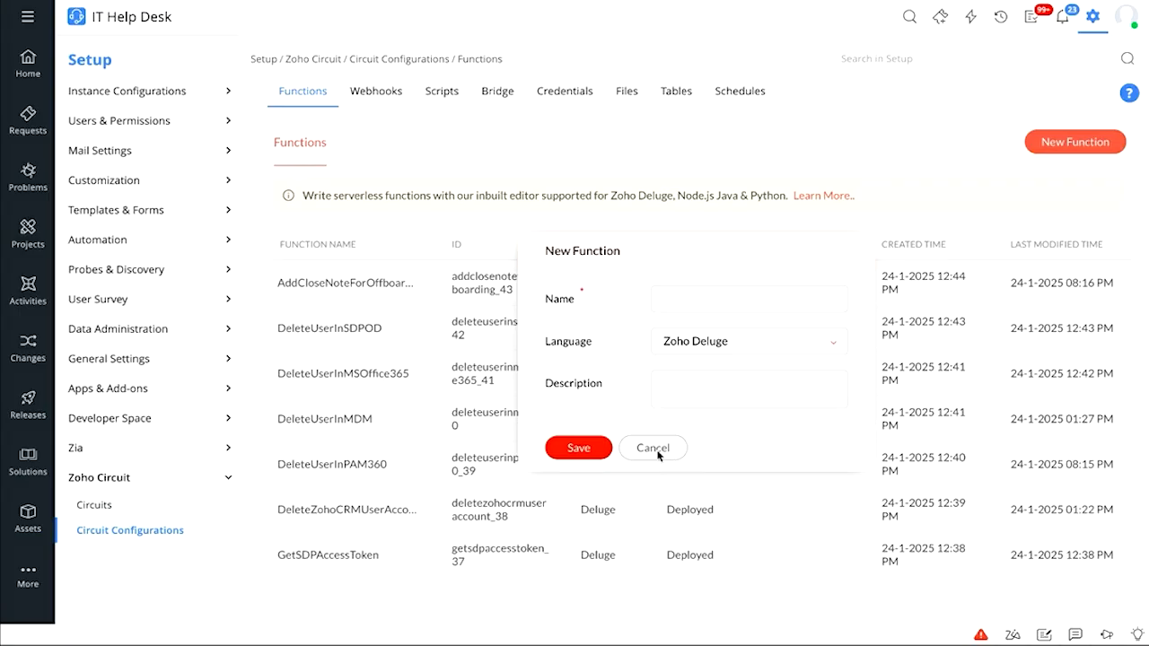
left_click(655, 449)
left_click(364, 95)
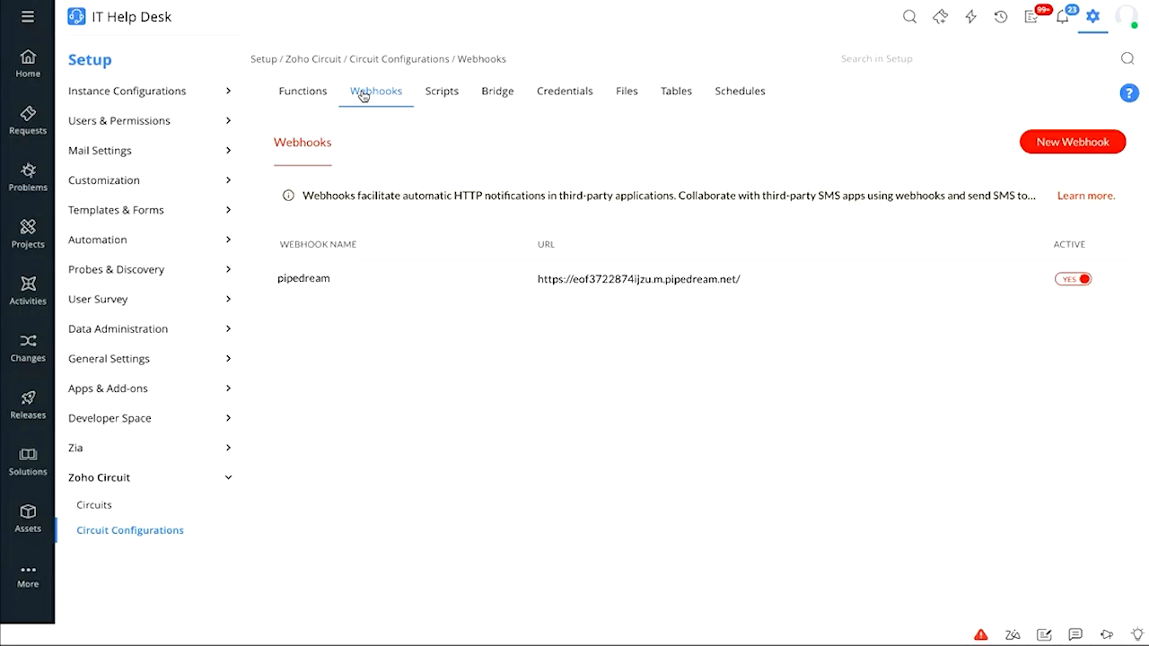
Look over the New Webhook form's Name, URL and Method fields, then show the Scripts list
left_click(1087, 139)
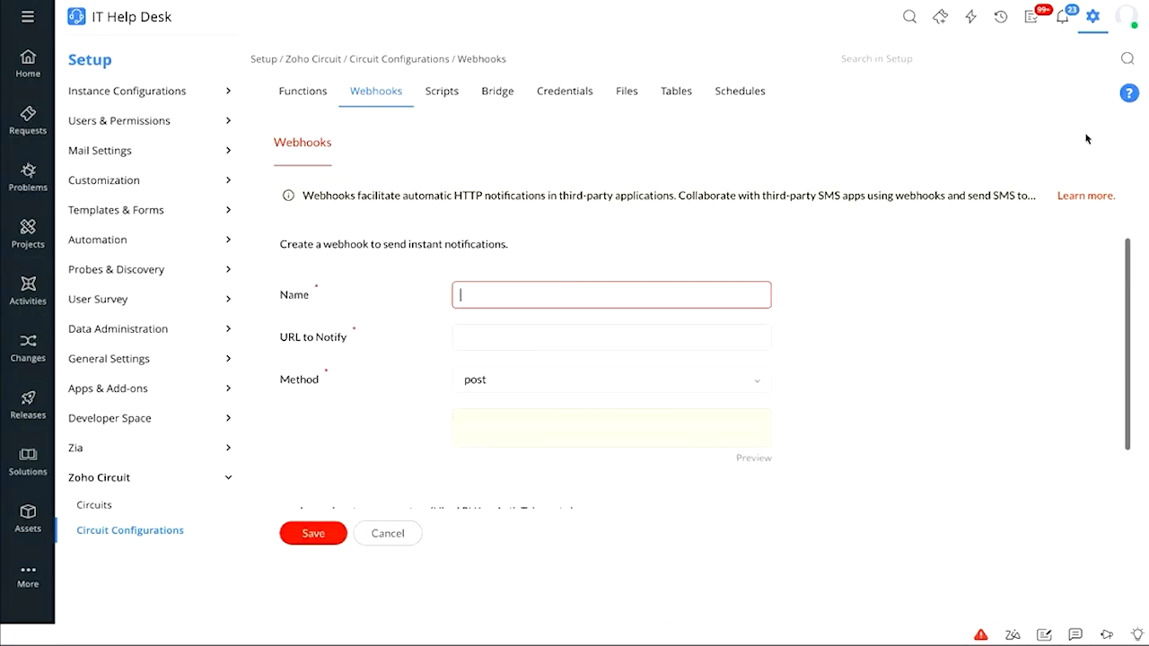
scroll(461, 417, "down", 1)
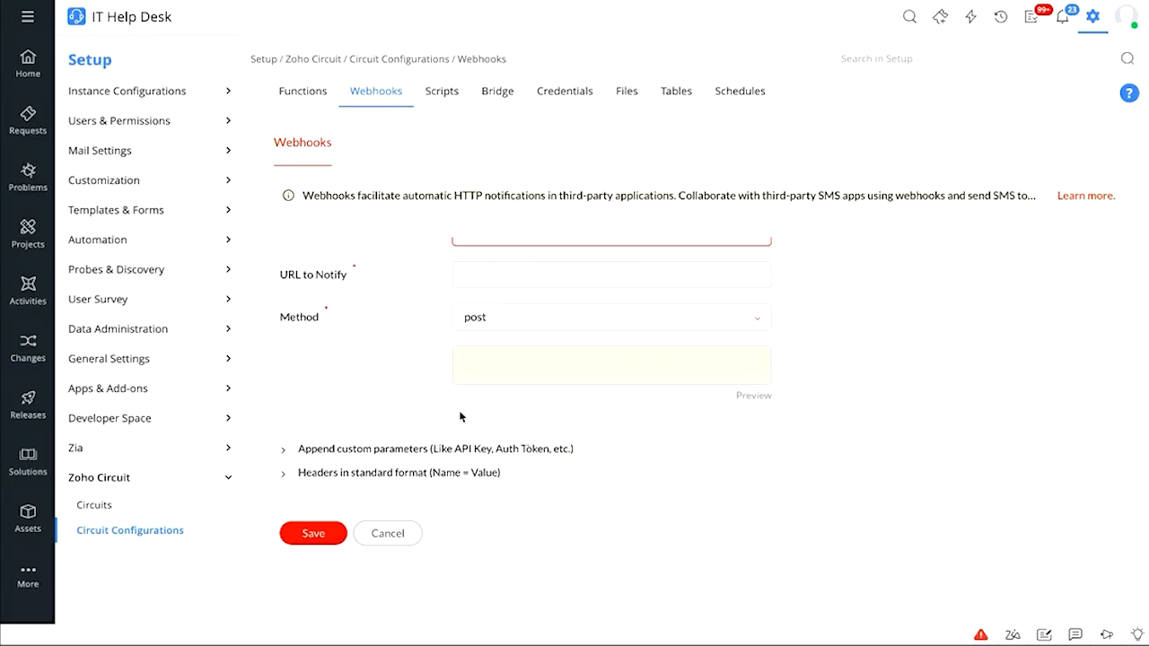
left_click(440, 90)
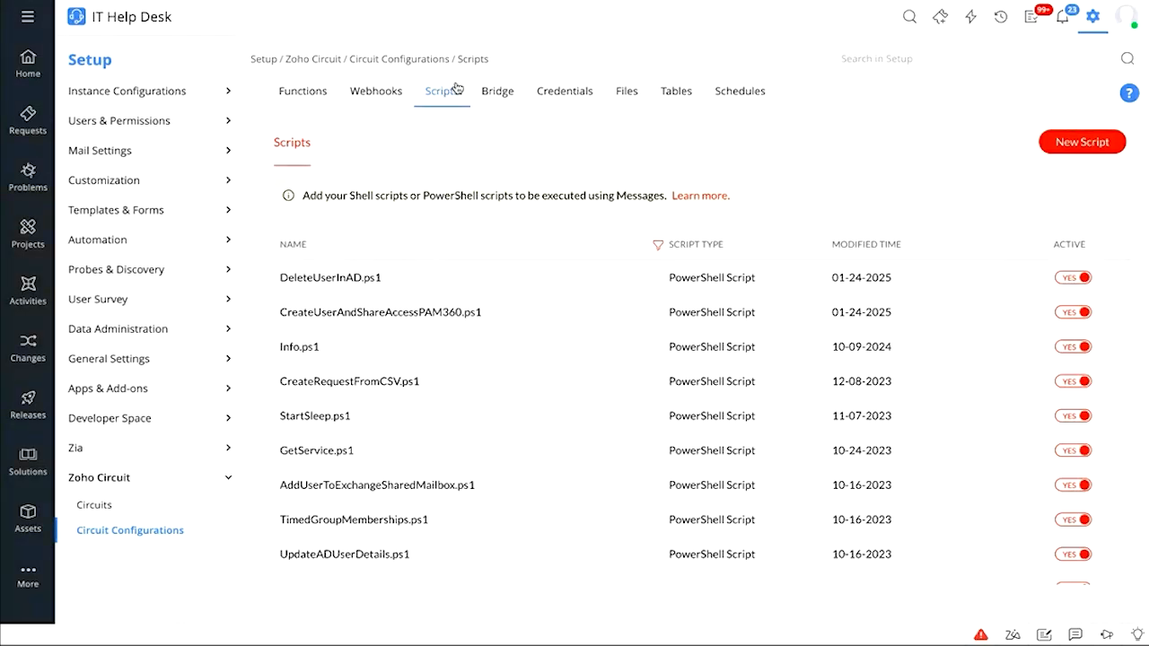
Switch Circuit Configurations to the Bridge tab listing agents with status and poll times
left_click(499, 95)
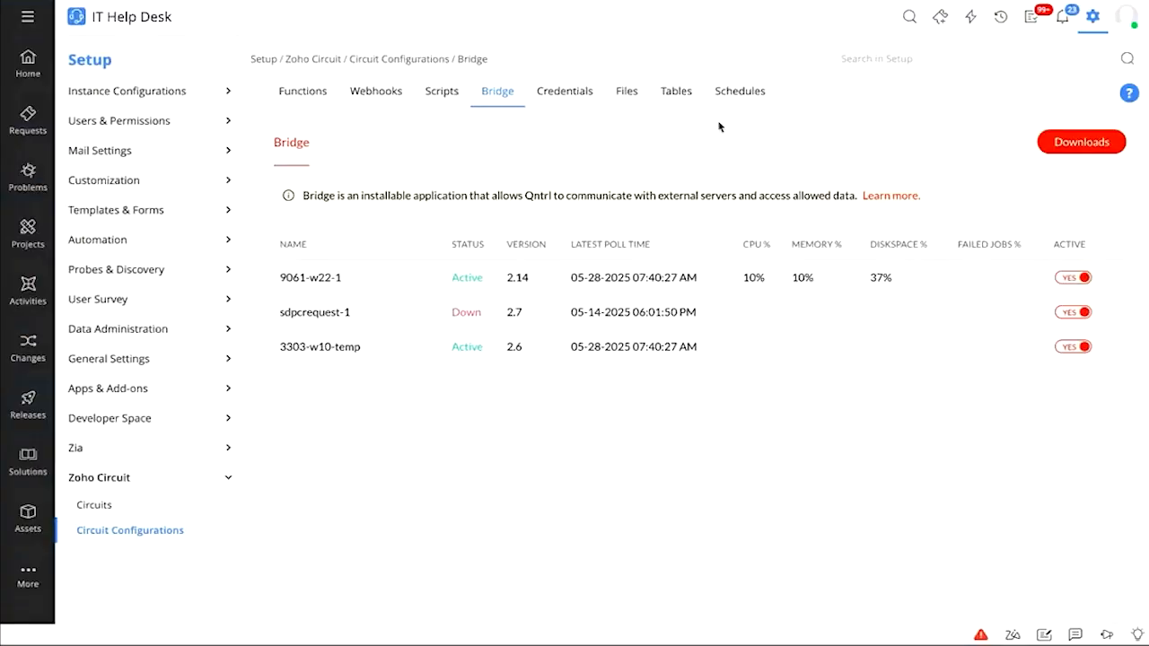
Raise a new request, searching 'employee' in the Service Catalog, and pick Employee onboarding- Pro
left_click(971, 16)
left_click(940, 16)
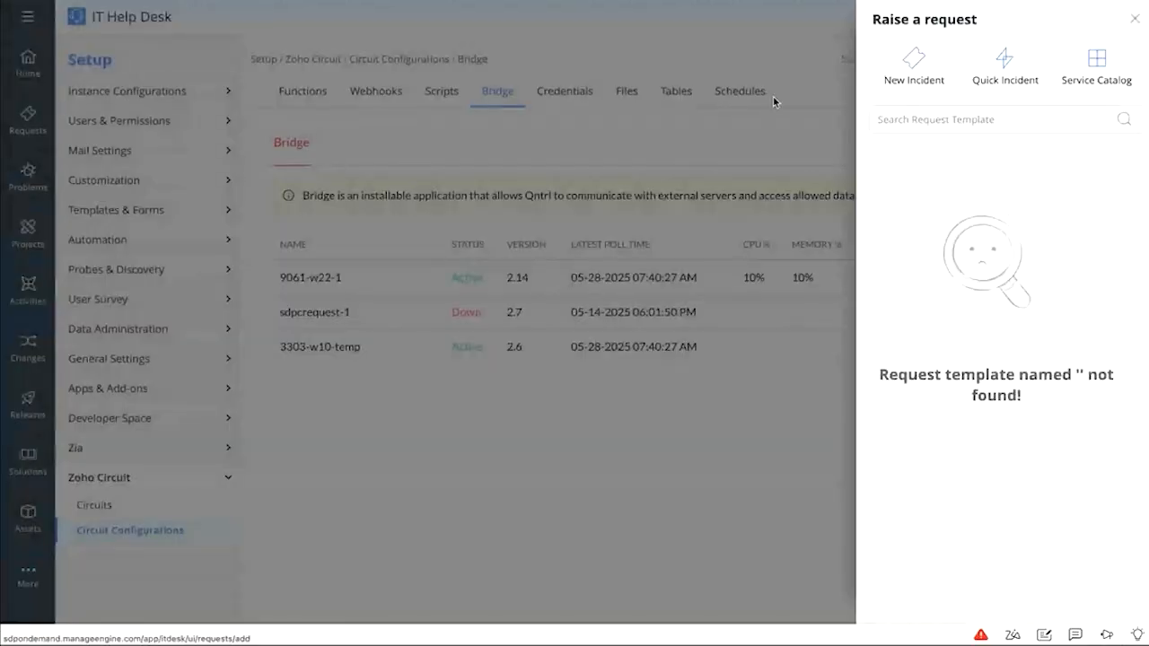
type("em")
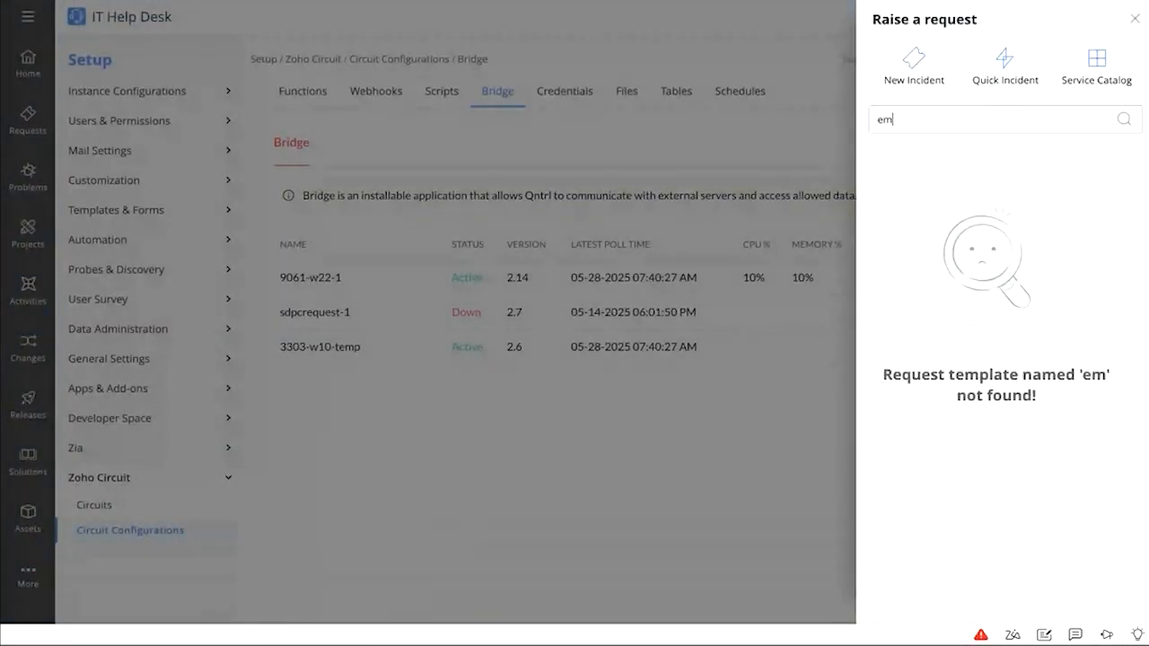
type("ployee")
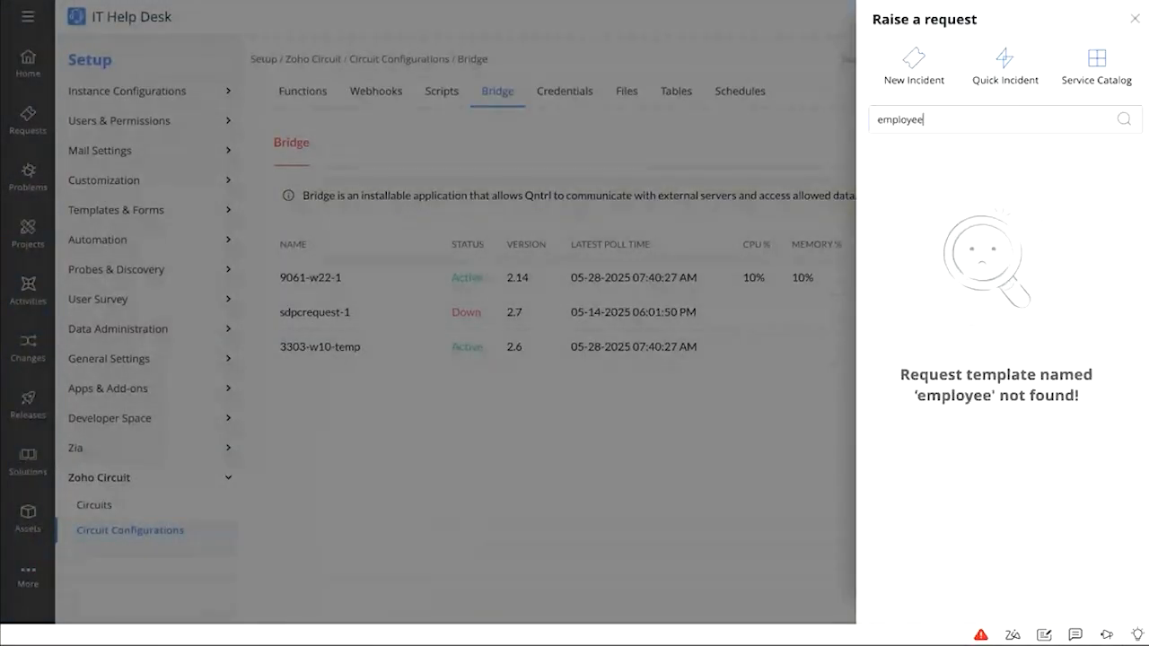
left_click(1098, 62)
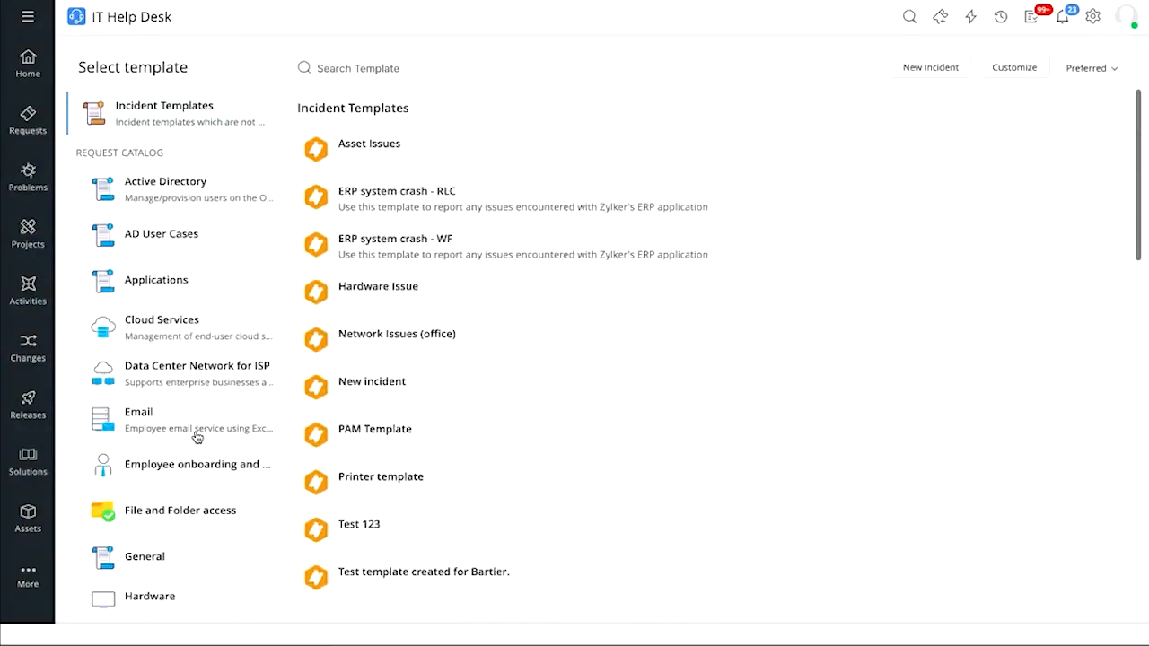
scroll(198, 437, "down", 1)
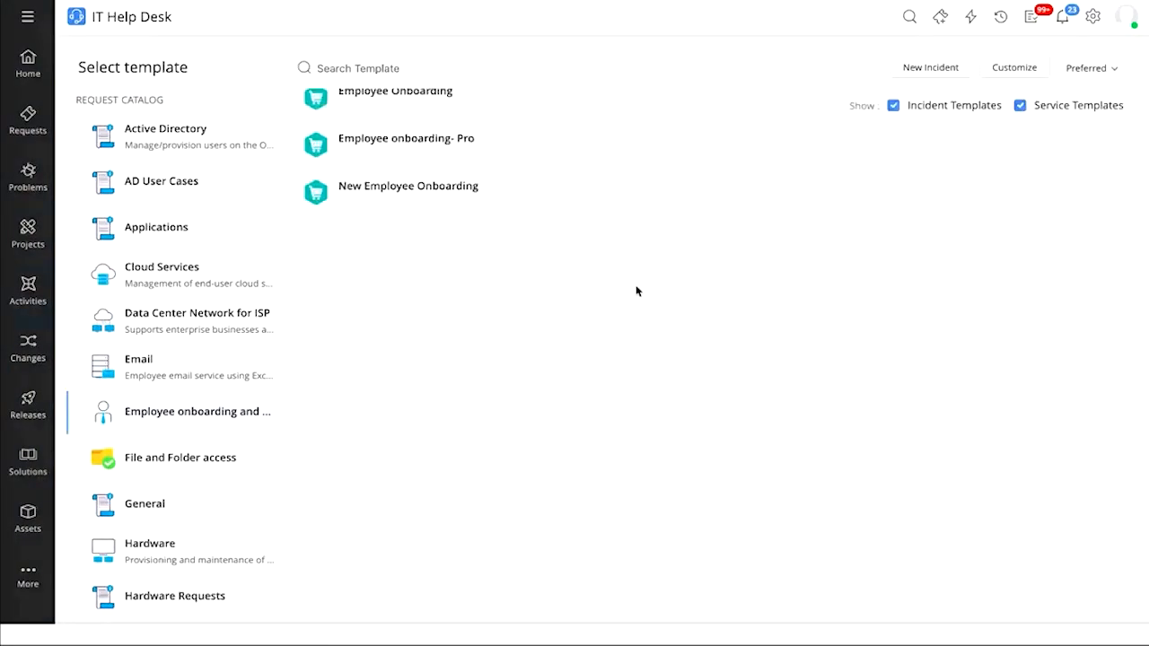
scroll(633, 288, "up", 2)
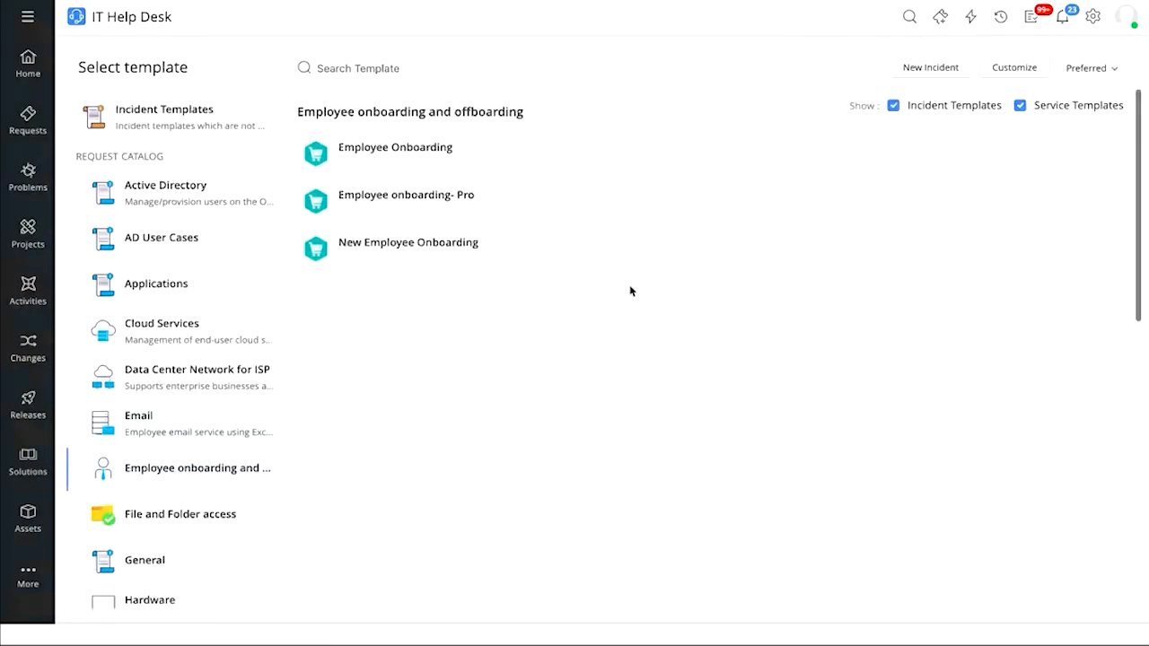
left_click(457, 194)
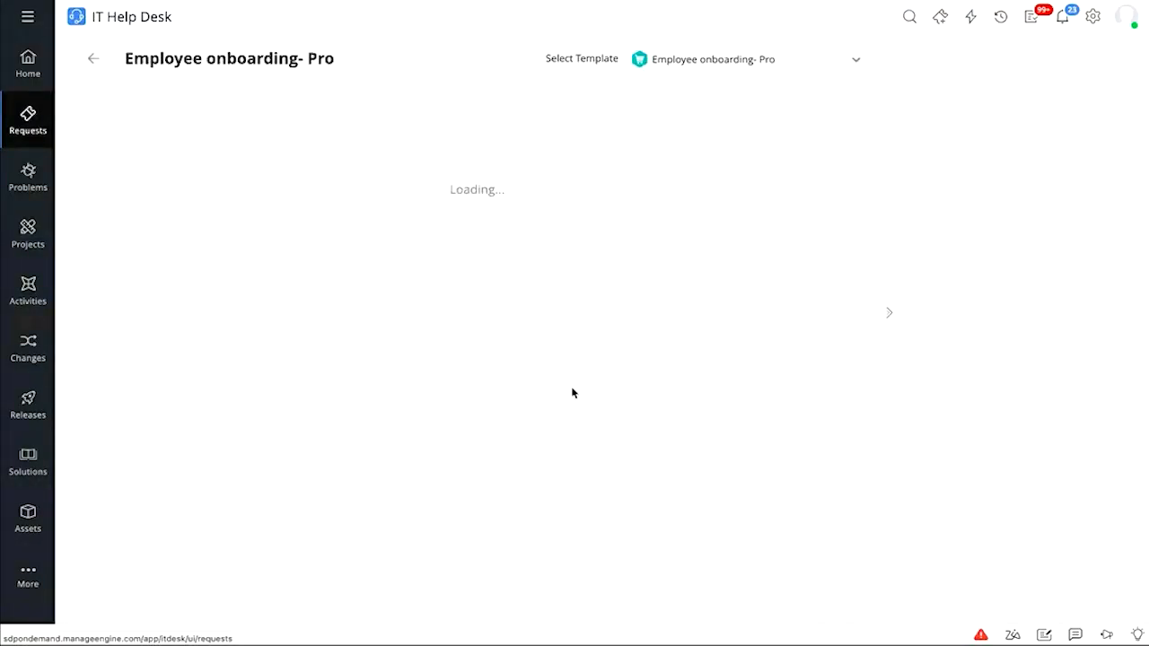
Enter the new employee's first name, last name, full name and personal email address
left_click(286, 285)
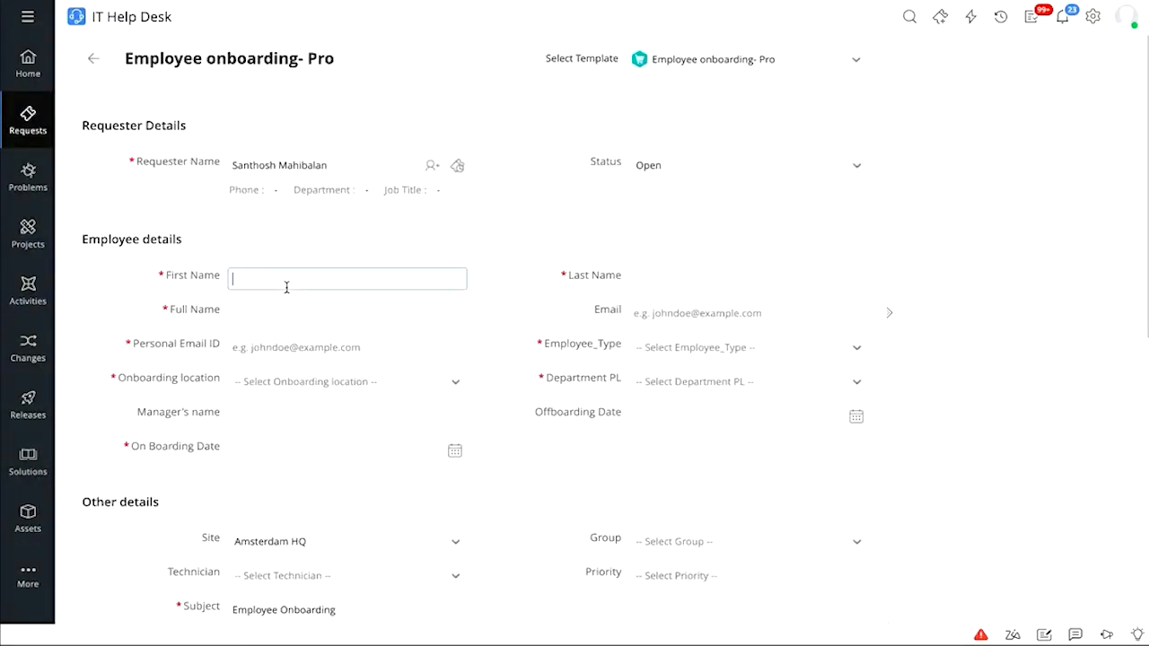
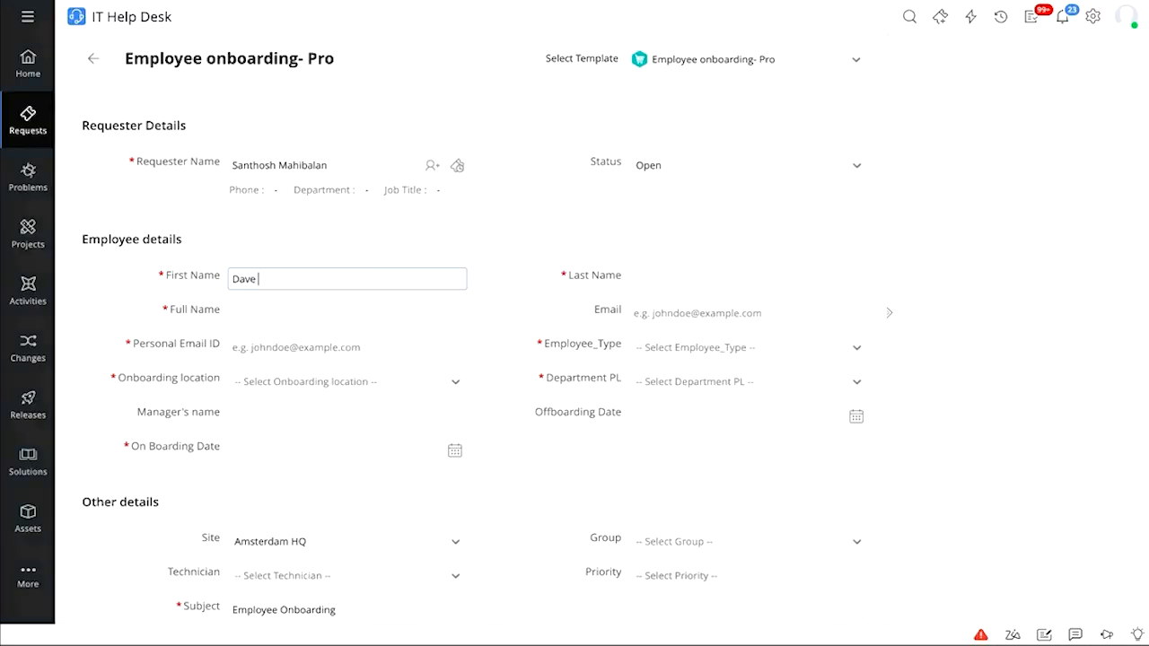
key("Tab")
left_click(653, 282)
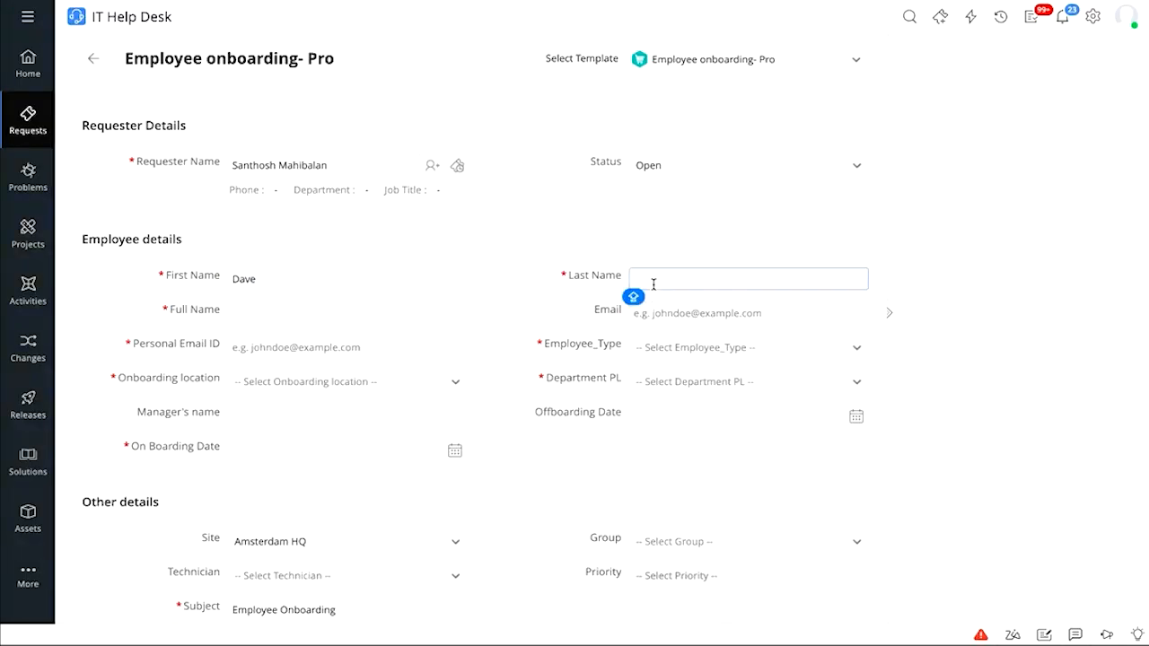
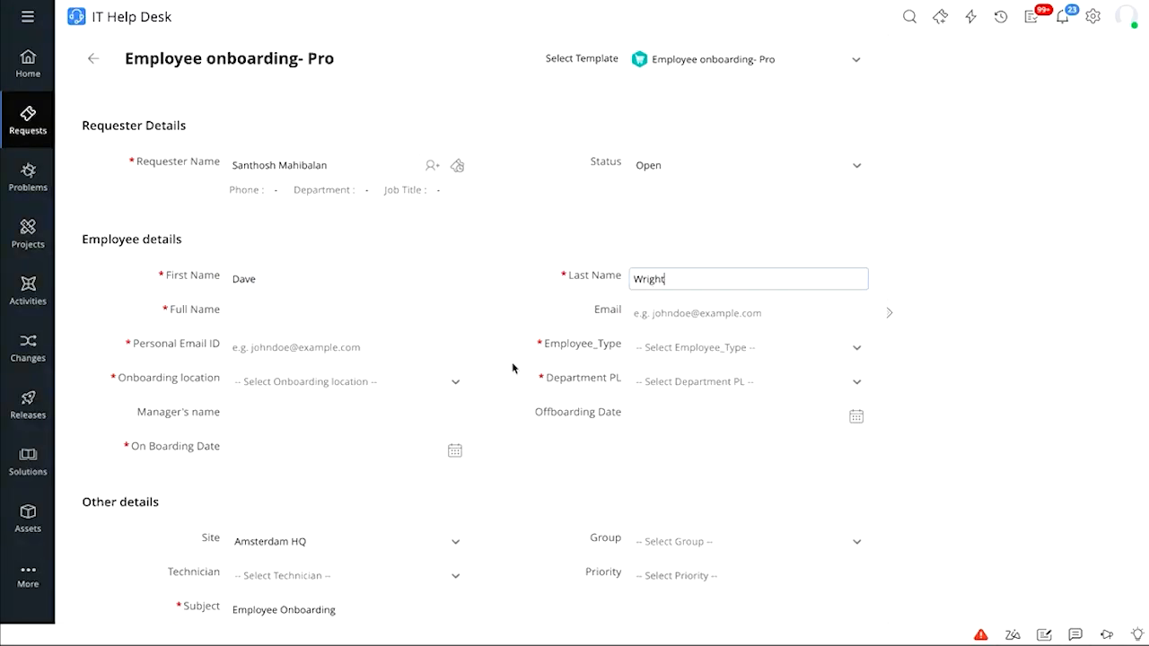
left_click(364, 311)
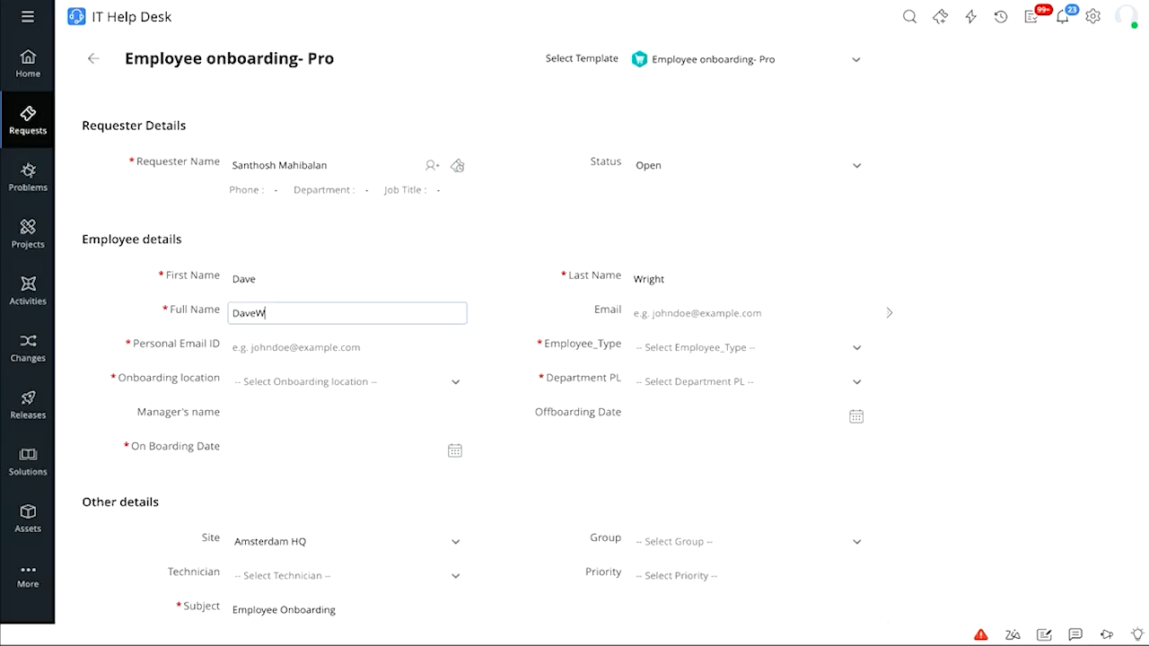
left_click(336, 350)
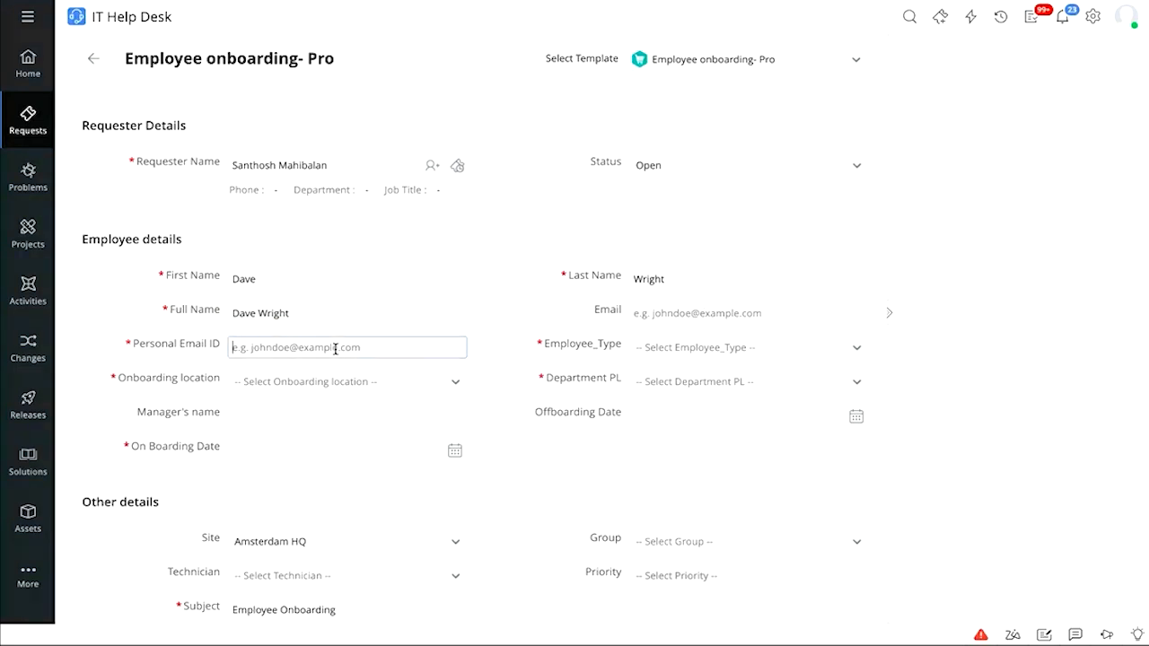
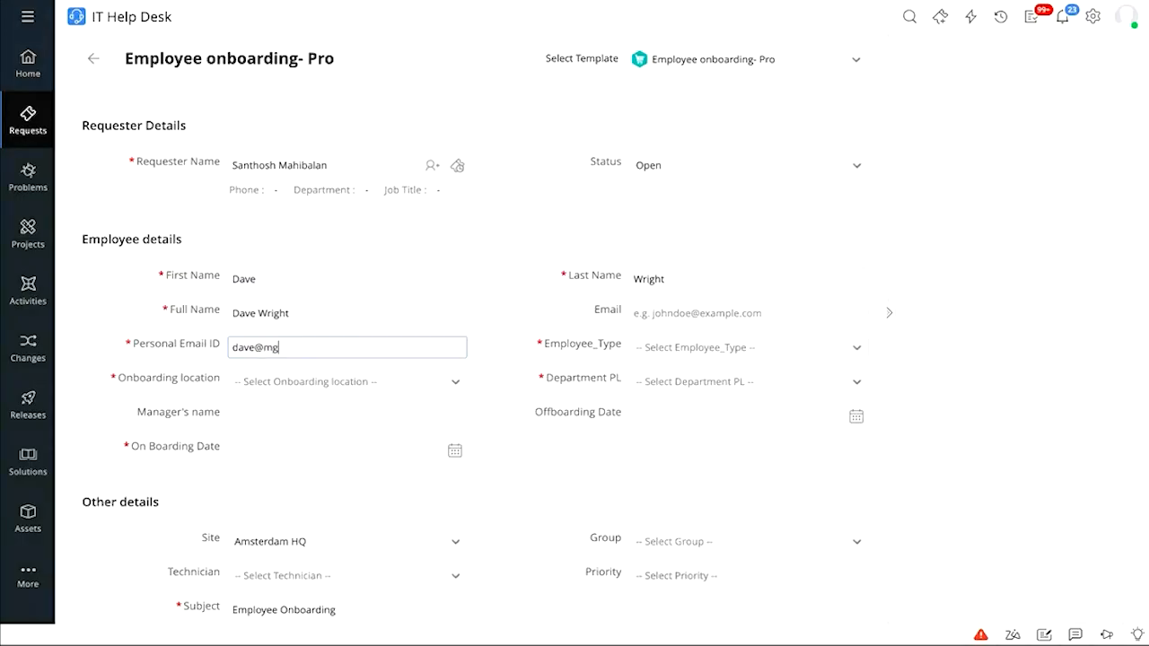
Set location USA, type Permanent, department Clinical Research, and onboarding date May 29, 2025
left_click(359, 382)
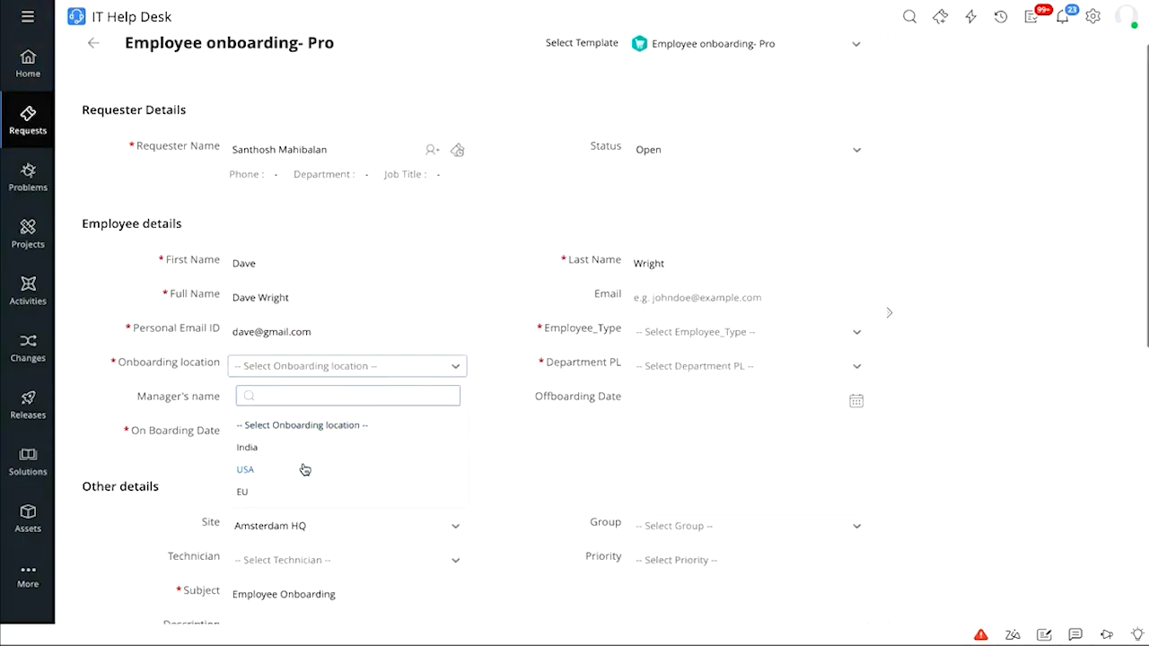
left_click(304, 469)
left_click(717, 334)
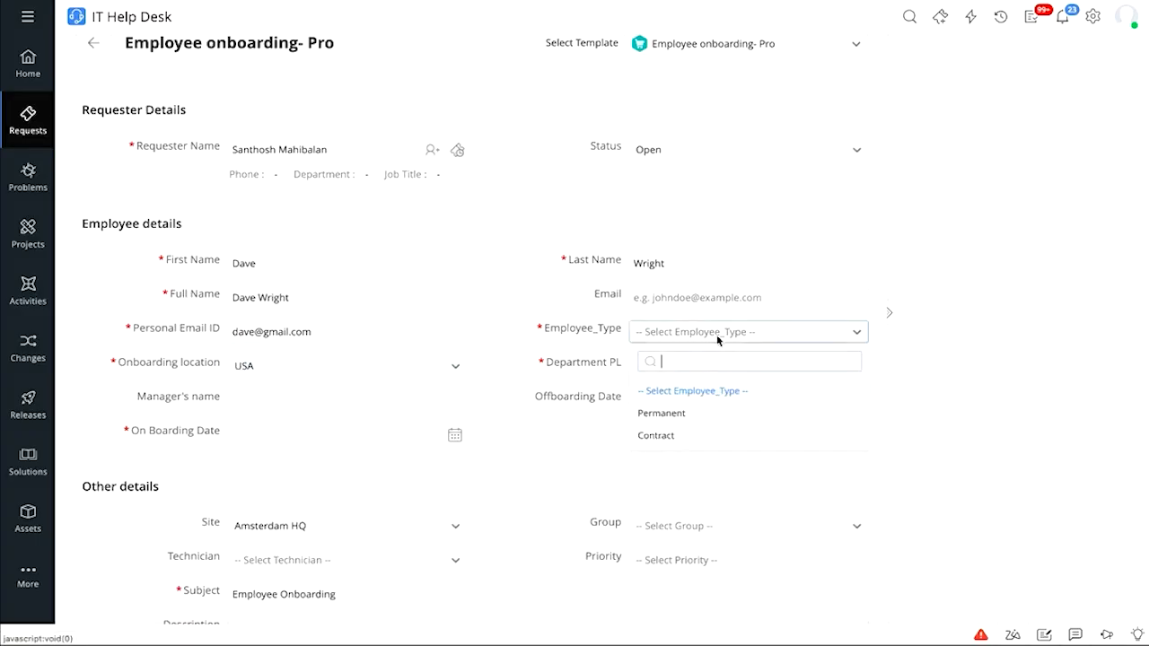
left_click(704, 416)
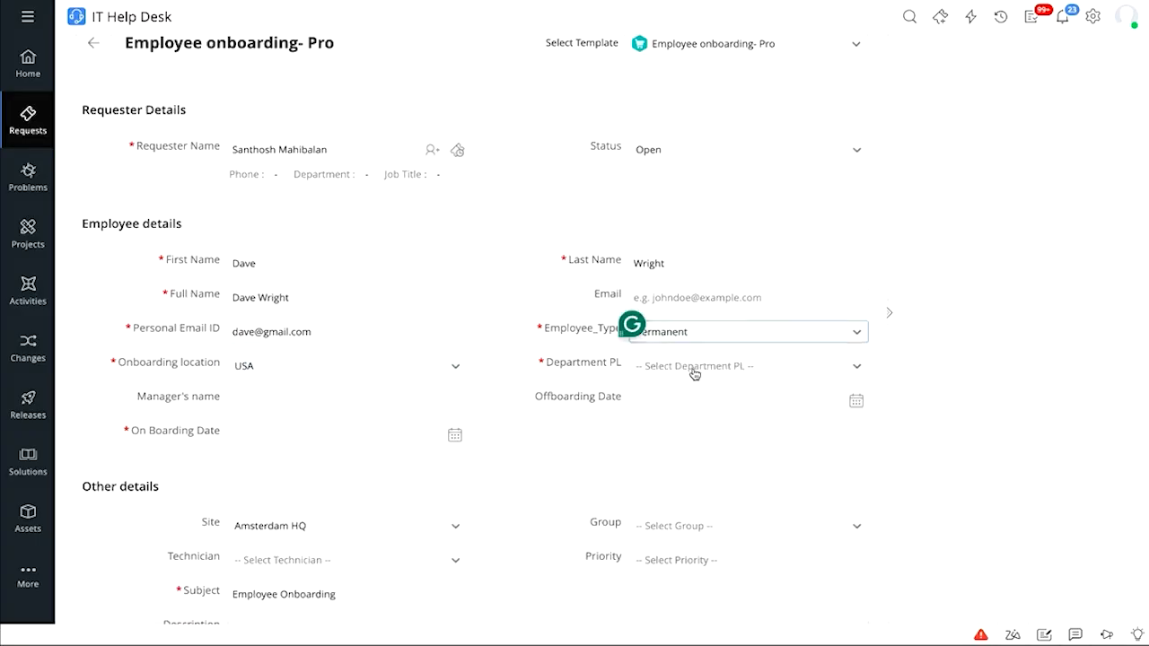
left_click(693, 370)
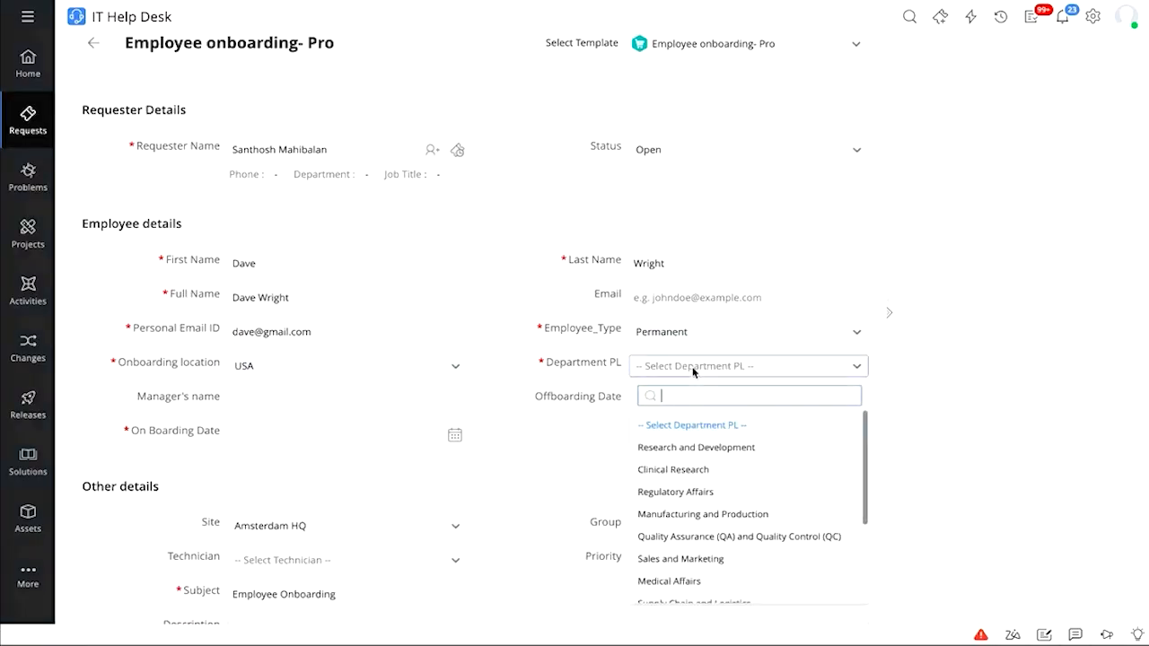
left_click(684, 471)
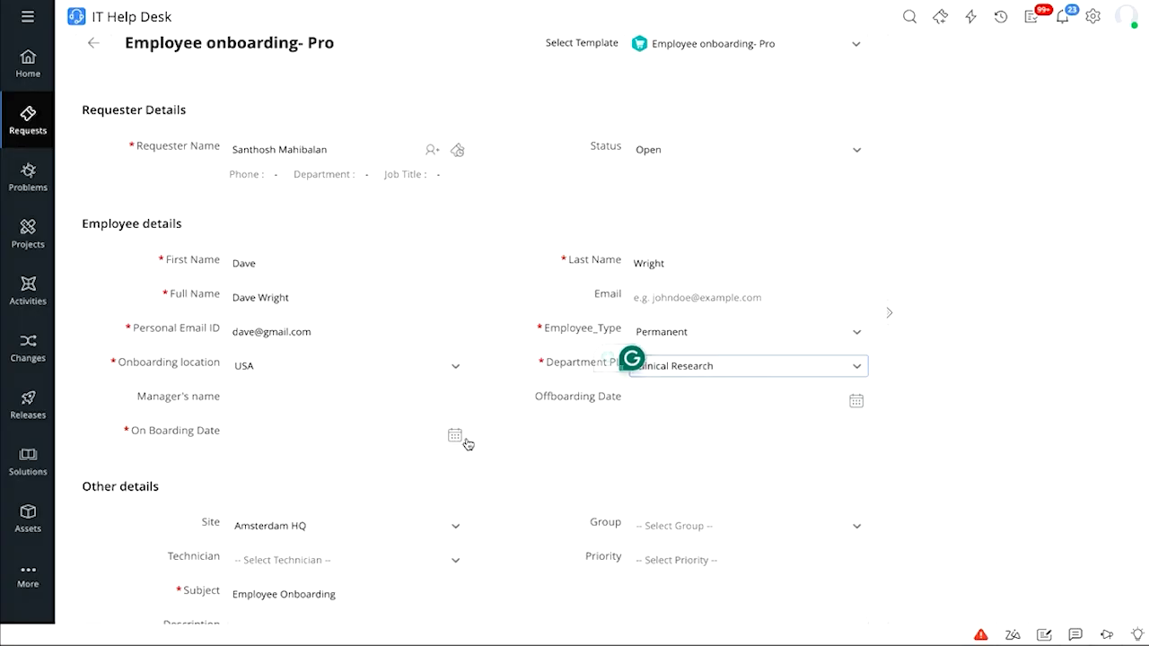
scroll(464, 443, "down", 1)
left_click(455, 365)
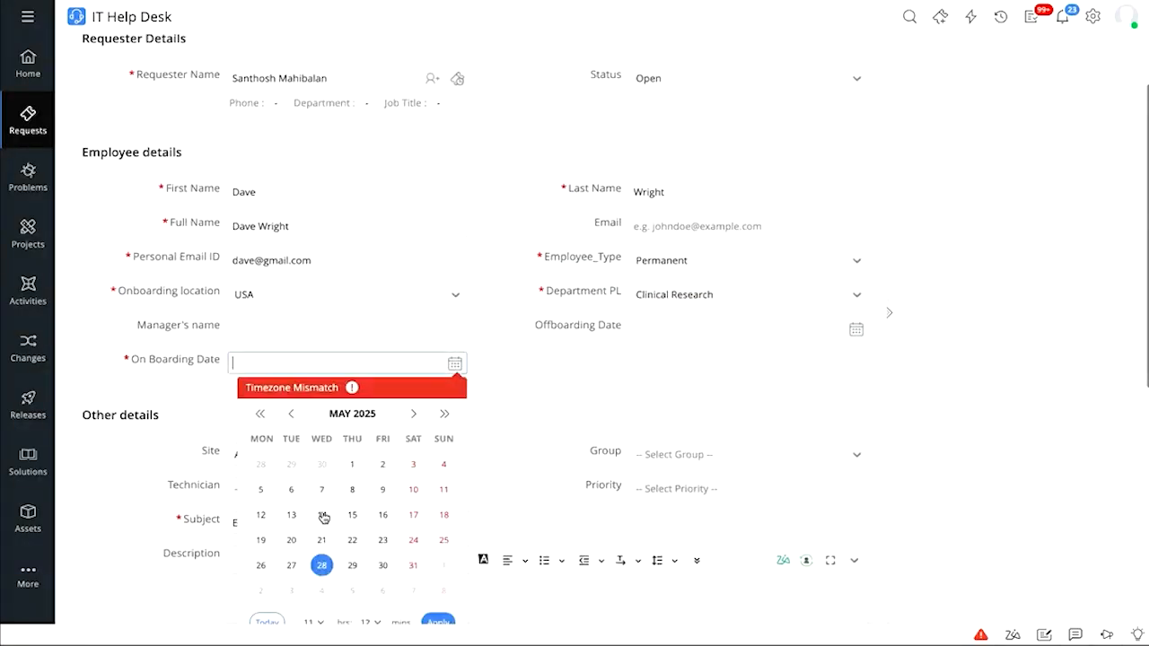
left_click(351, 565)
scroll(350, 561, "down", 1)
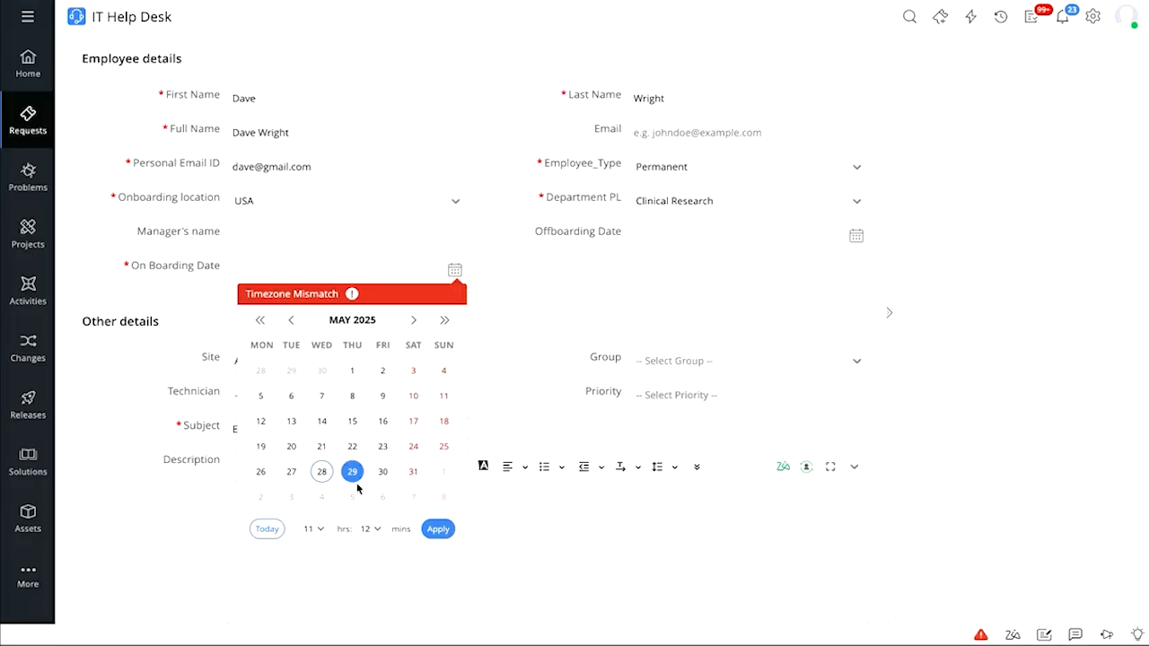
left_click(438, 529)
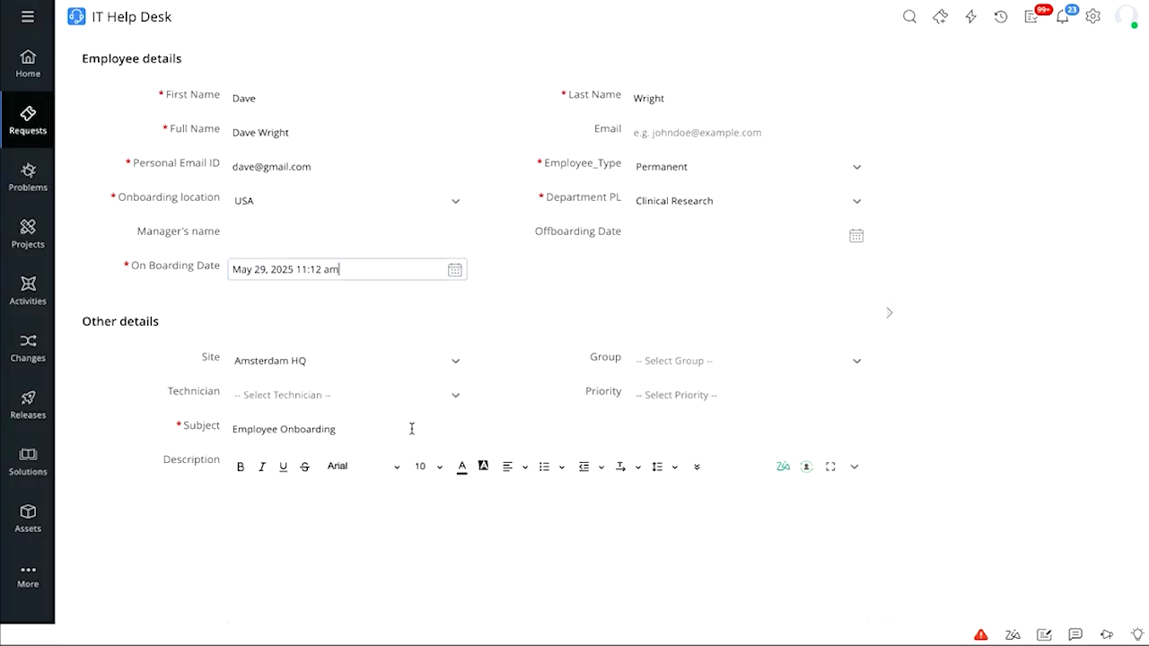
scroll(411, 431, "down", 5)
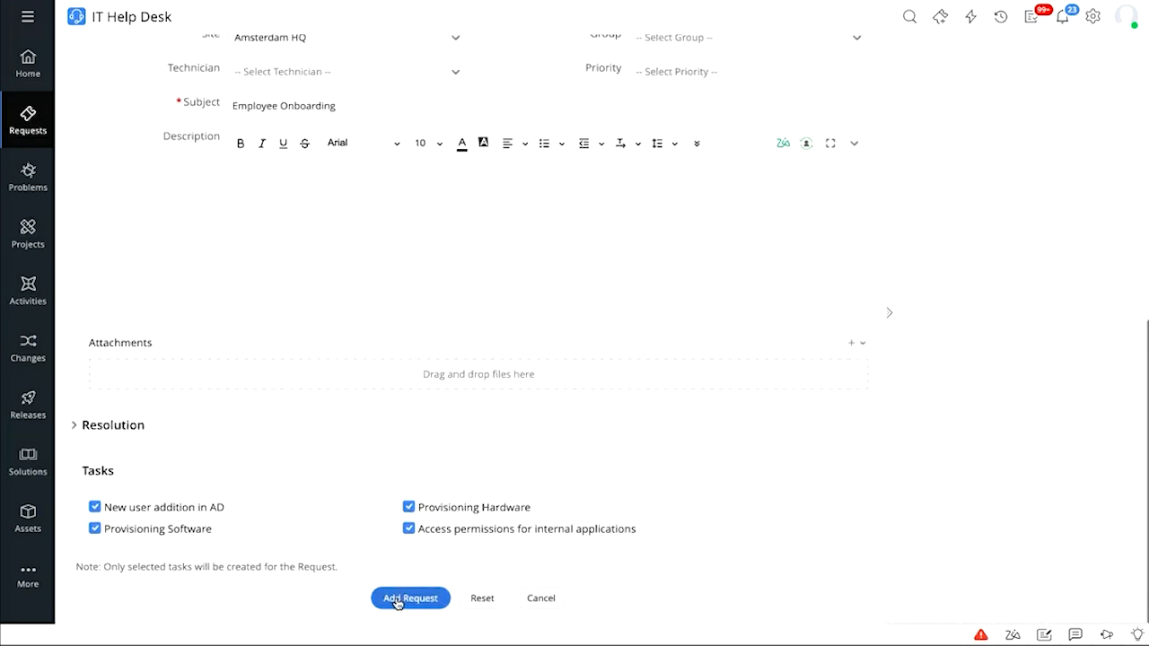
Submit the onboarding request, dismiss the notifications, and open the request's details
left_click(398, 604)
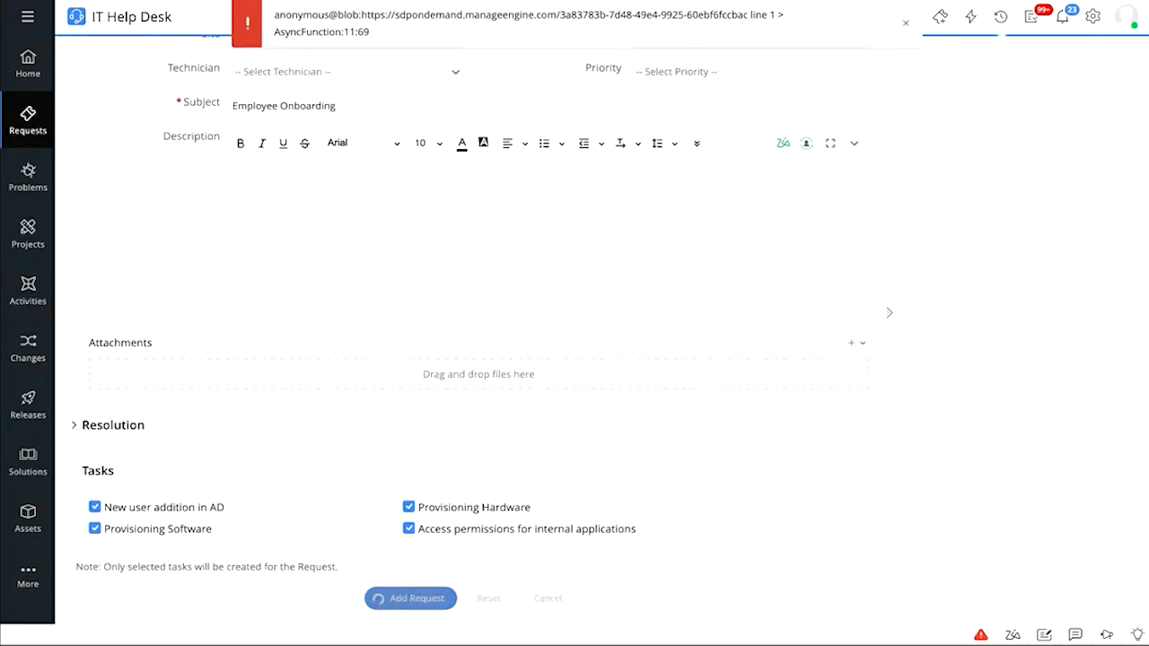
left_click(906, 23)
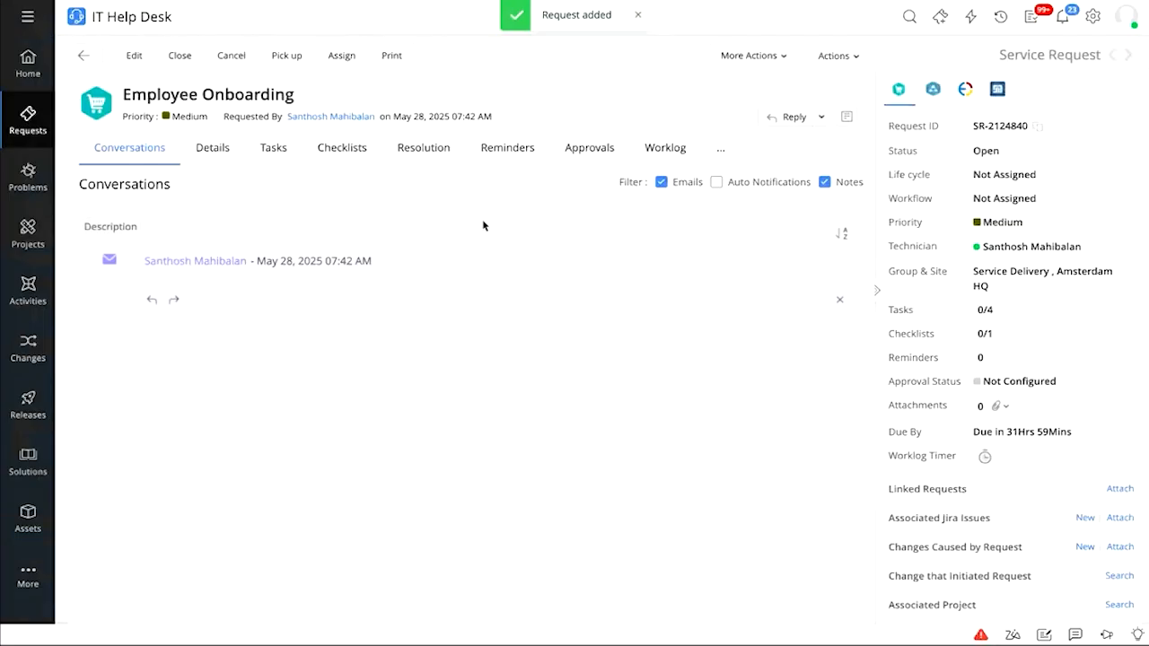
left_click(639, 16)
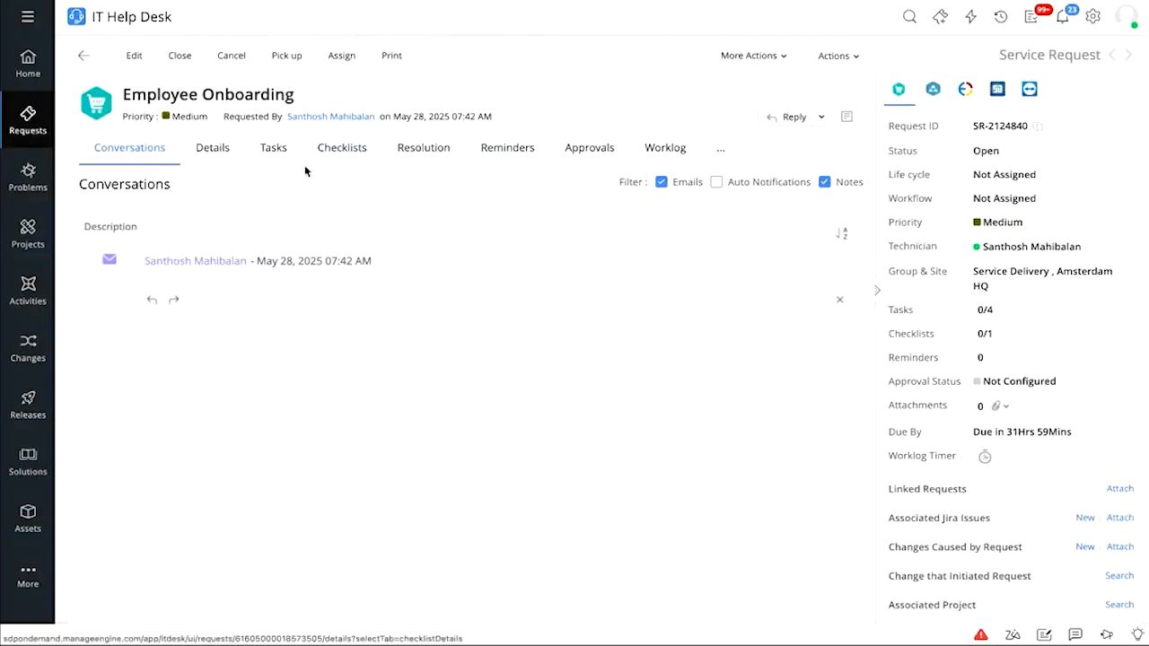
left_click(203, 156)
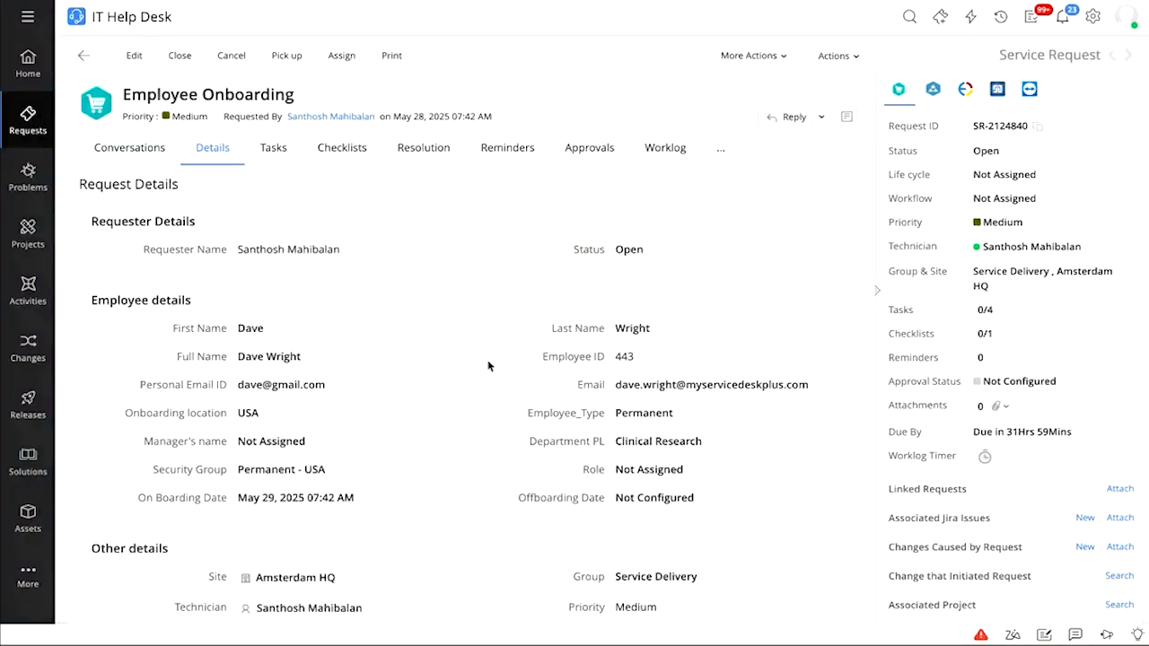
Confirm History shows the Employee Onboarding - Pro Circuit Invoked entry, then duplicate the browser tab
left_click(716, 147)
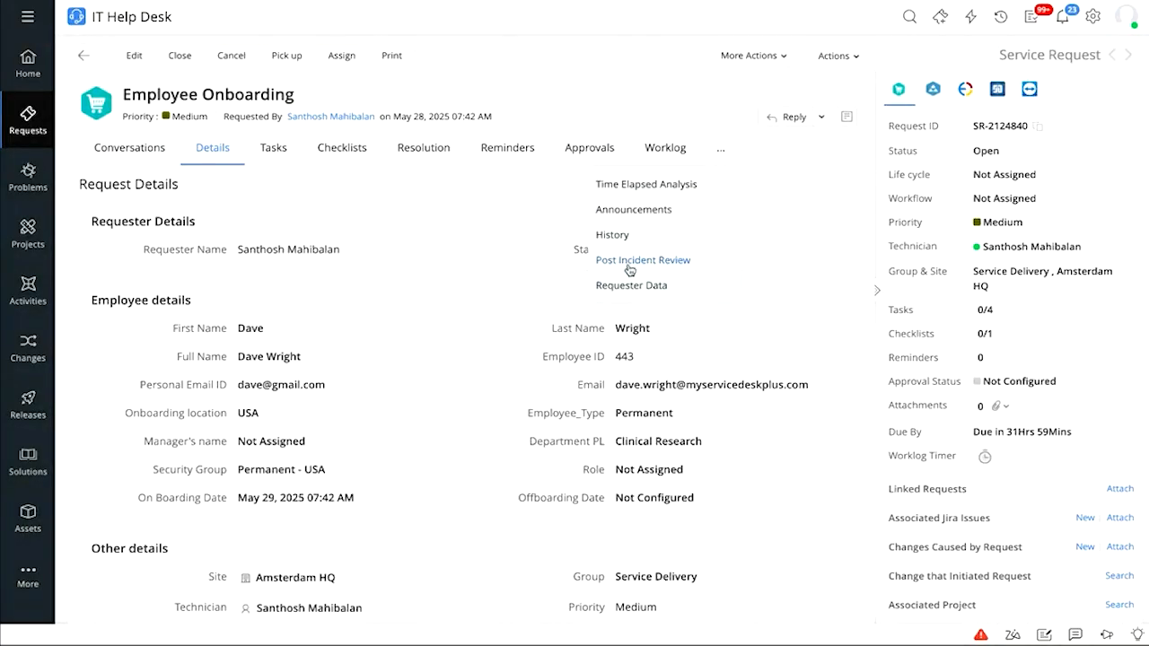
left_click(637, 232)
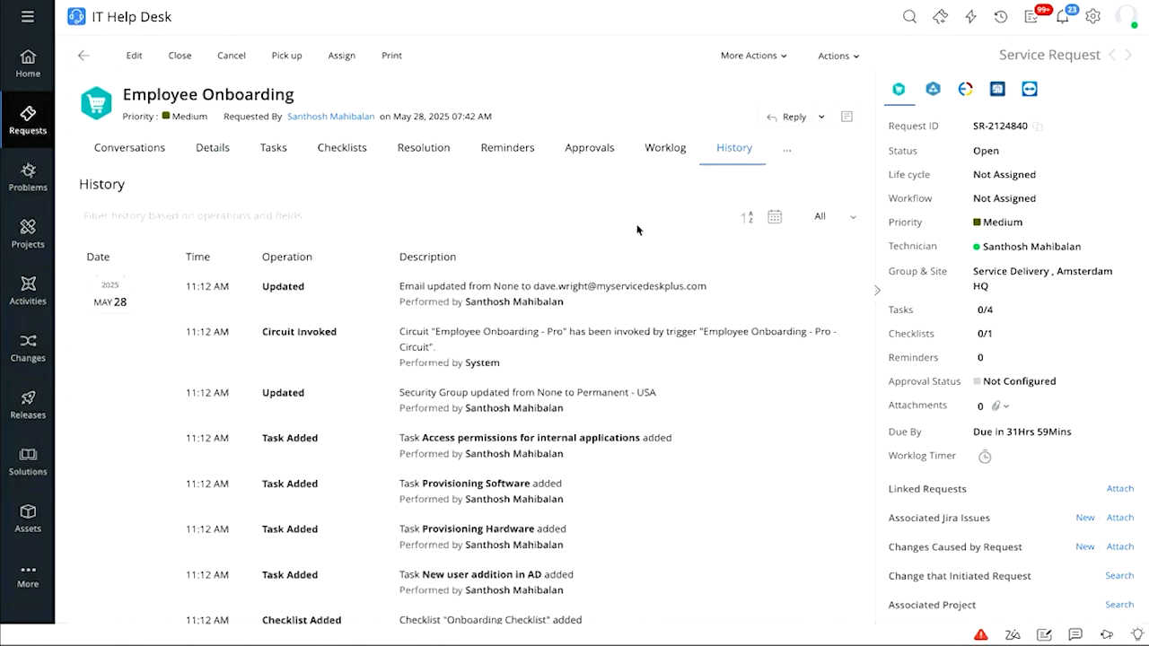
scroll(637, 231, "down", 1)
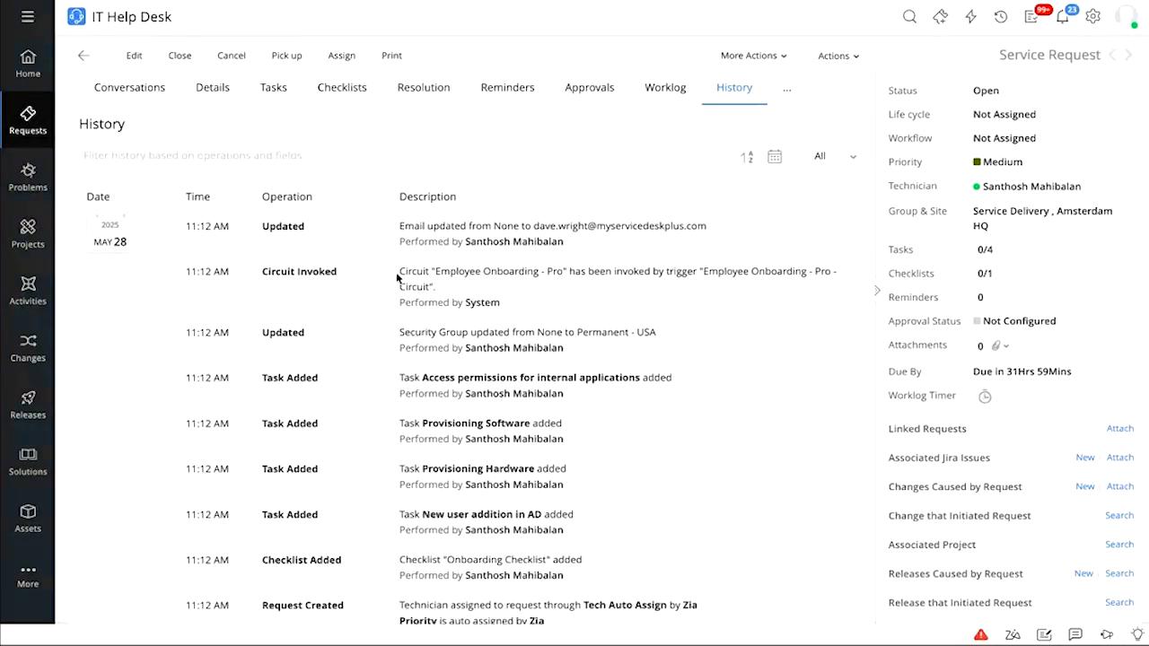
left_click_drag(399, 274, 456, 286)
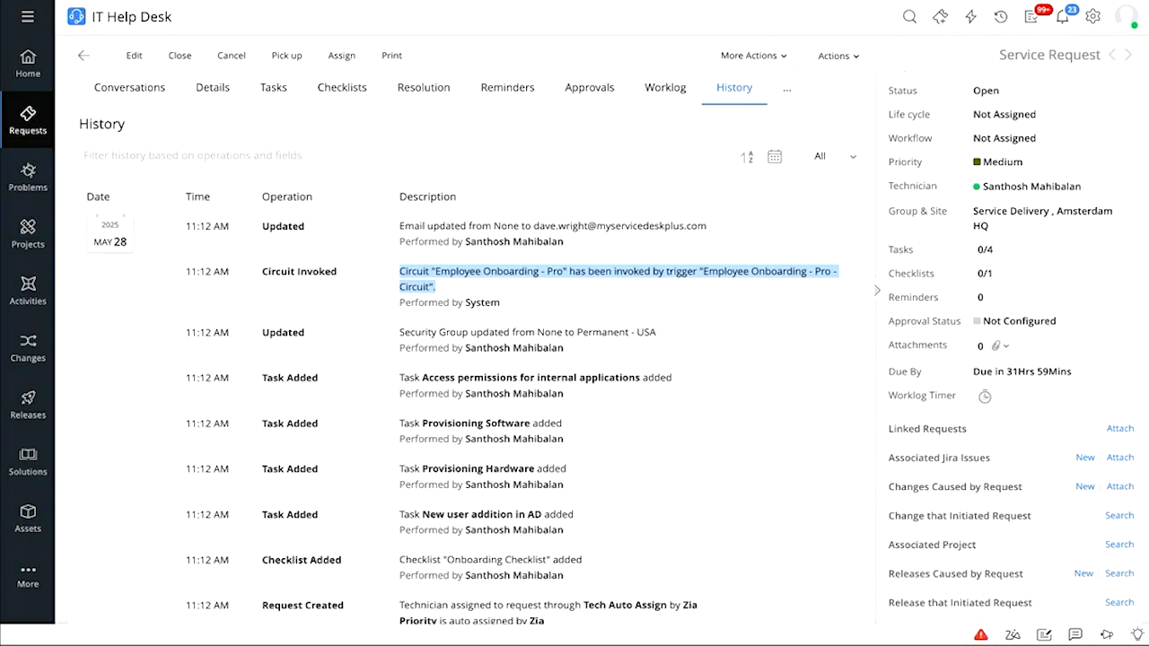
right_click(133, 4)
left_click(176, 31)
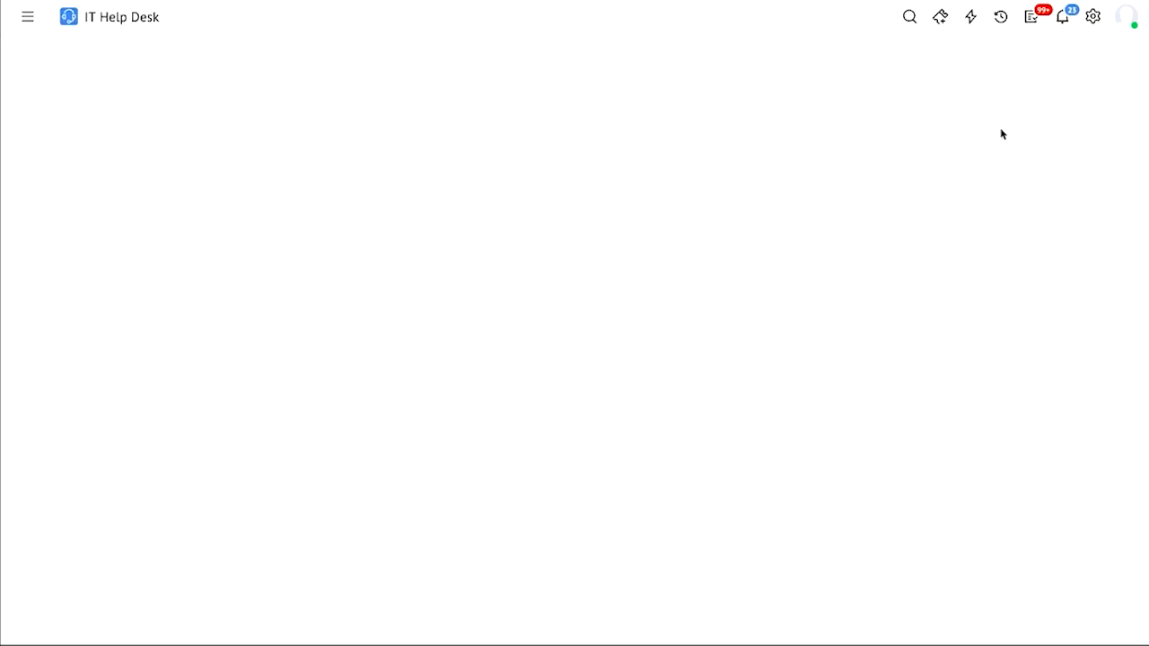
From Setup > Zoho Circuit > Circuits Execution Logs, preview the latest Employee Onboarding - Pro run
left_click(1093, 18)
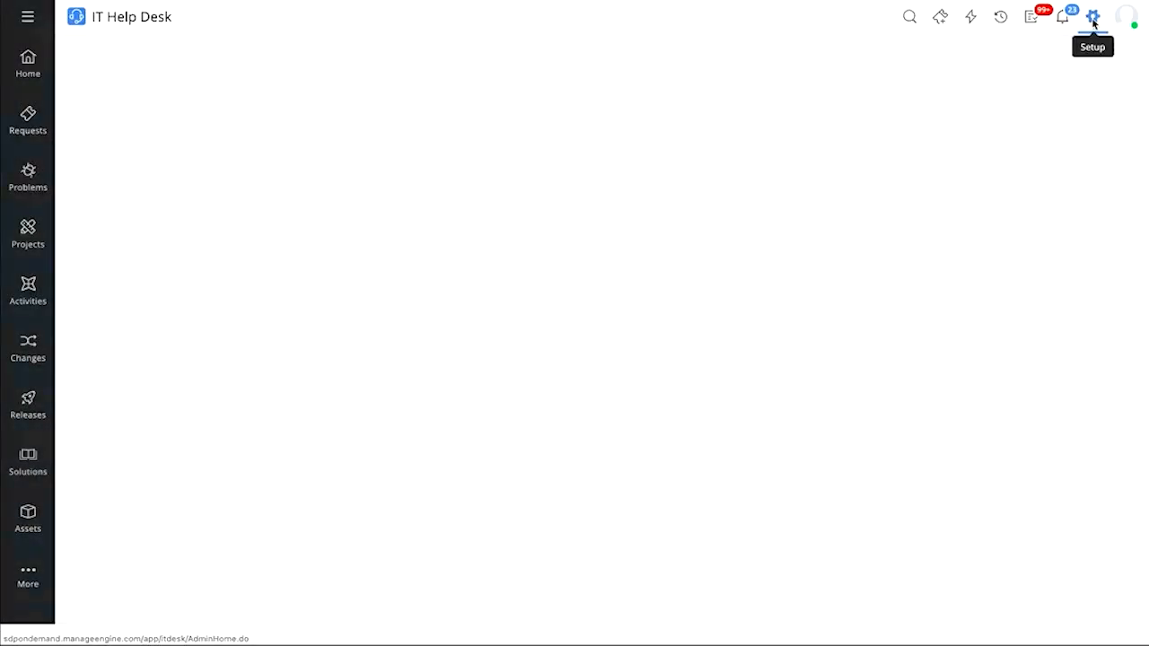
scroll(531, 330, "down", 3)
scroll(531, 331, "up", 1)
left_click(357, 571)
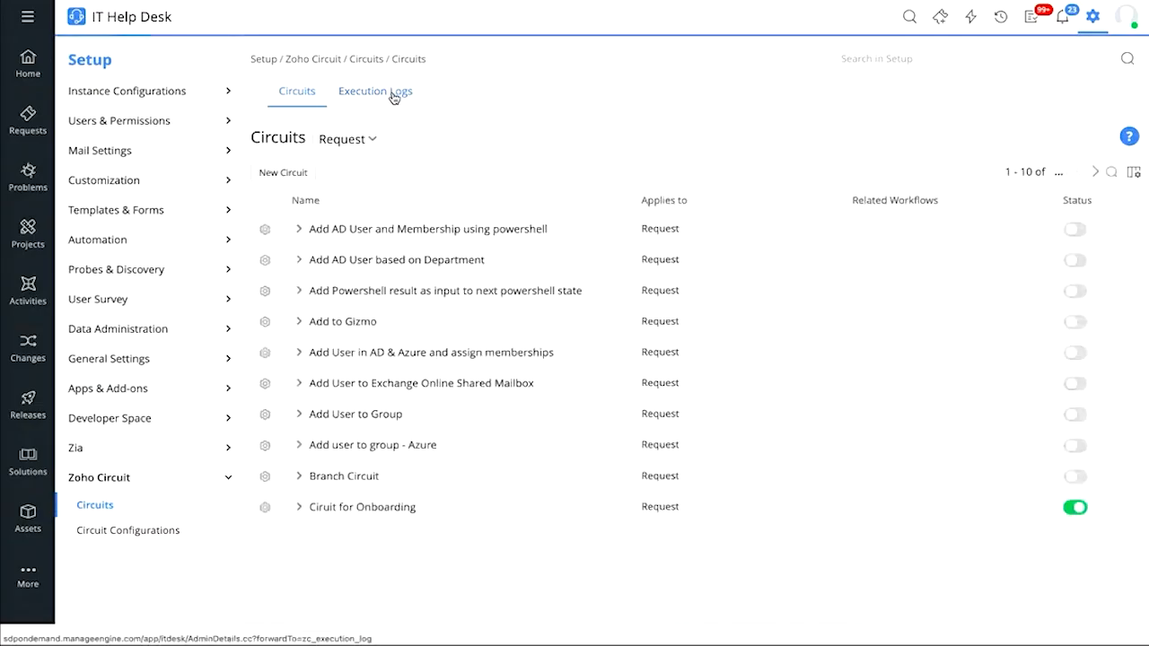
left_click(393, 93)
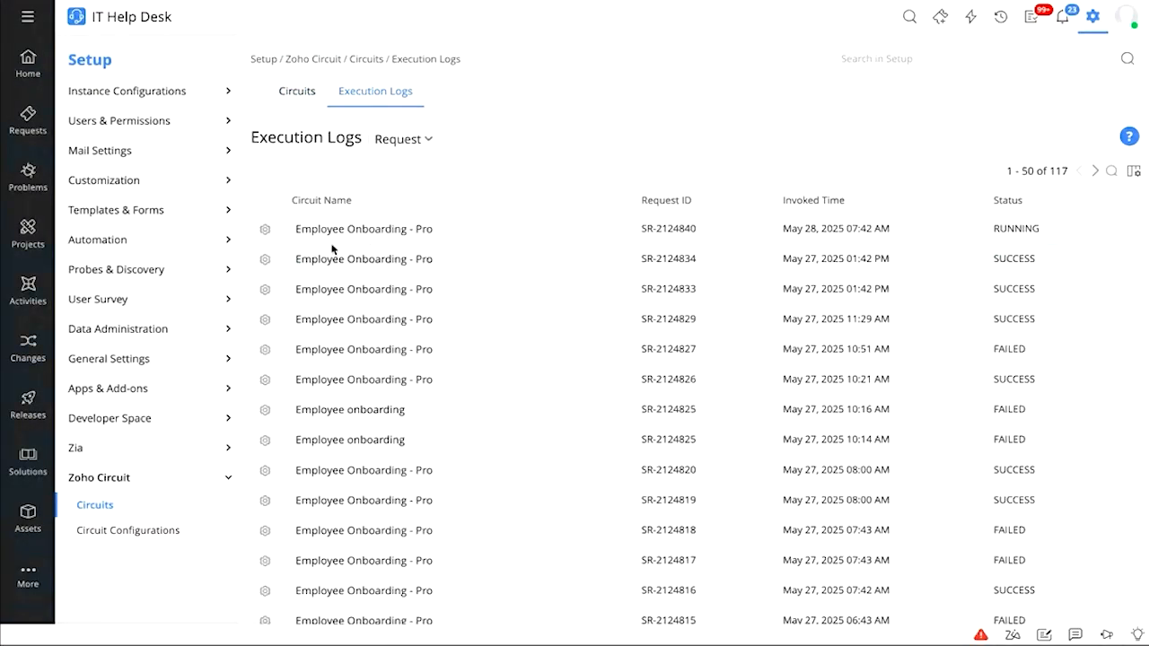
left_click(265, 229)
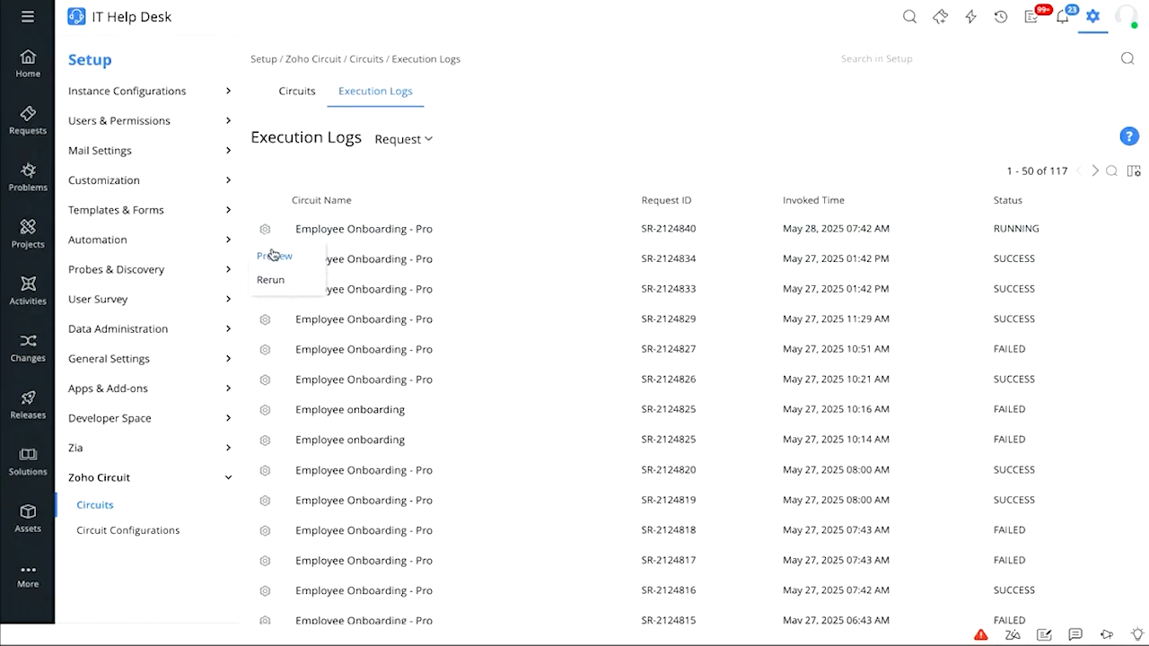
left_click(274, 258)
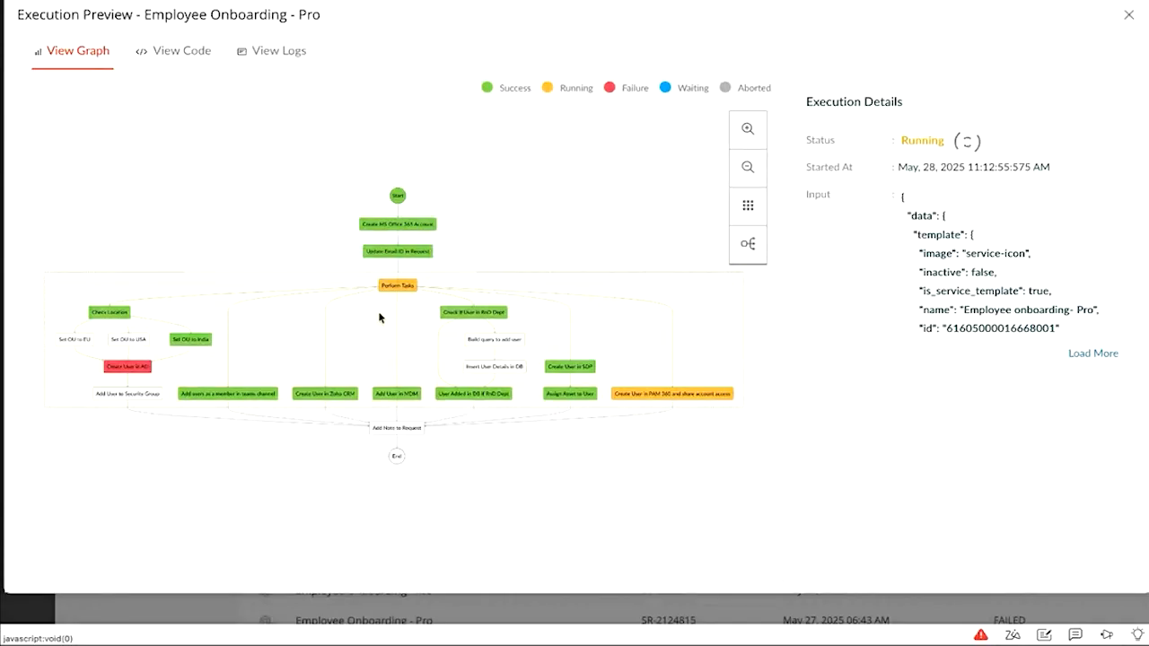
Zoom around the Employee Onboarding - Pro execution graph before returning to the request's history
scroll(379, 318, "up", 4)
scroll(379, 317, "down", 1)
scroll(379, 318, "down", 2)
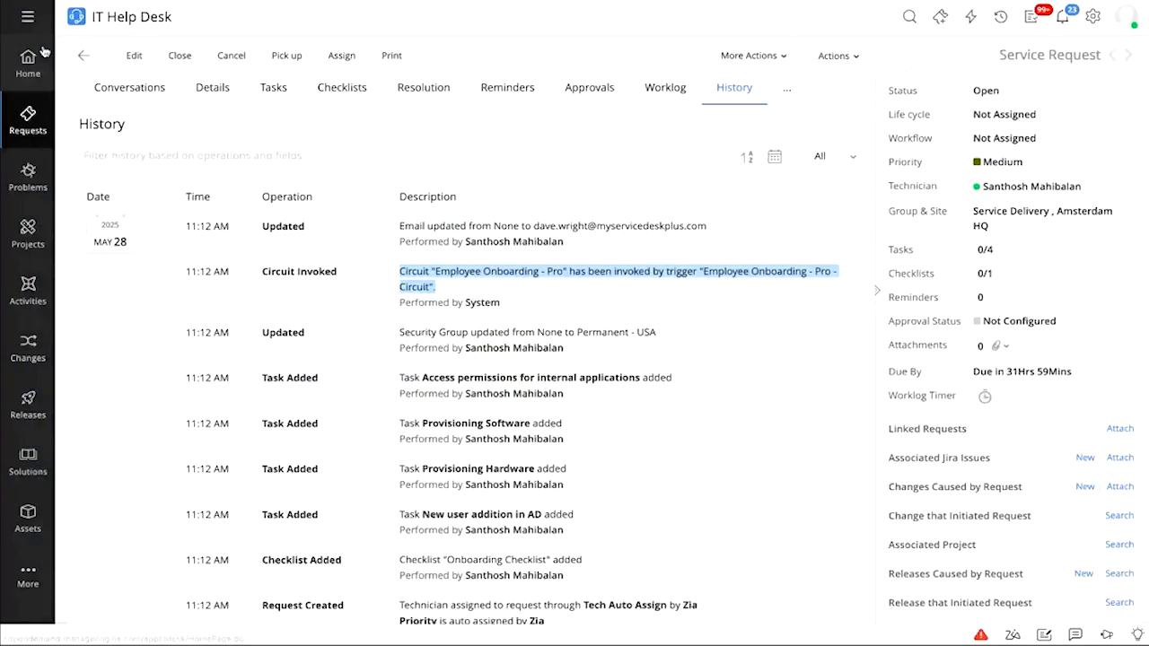
Review the request's work email, Permanent employee type and Permanent - USA security group in Details
left_click(205, 87)
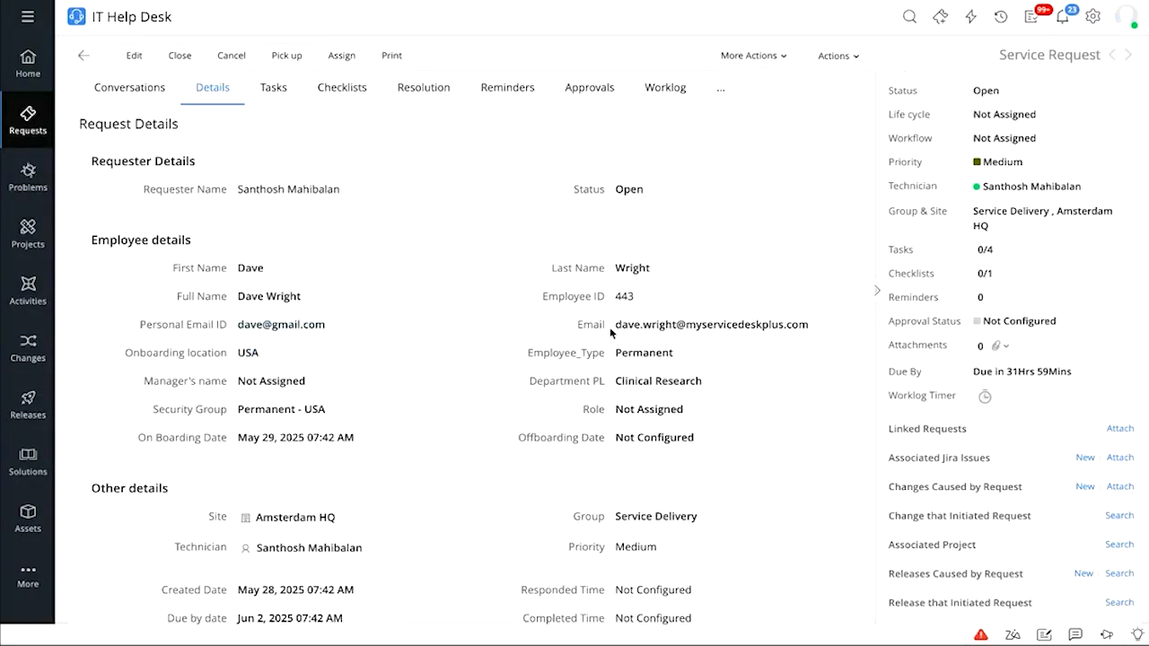
left_click_drag(612, 325, 842, 324)
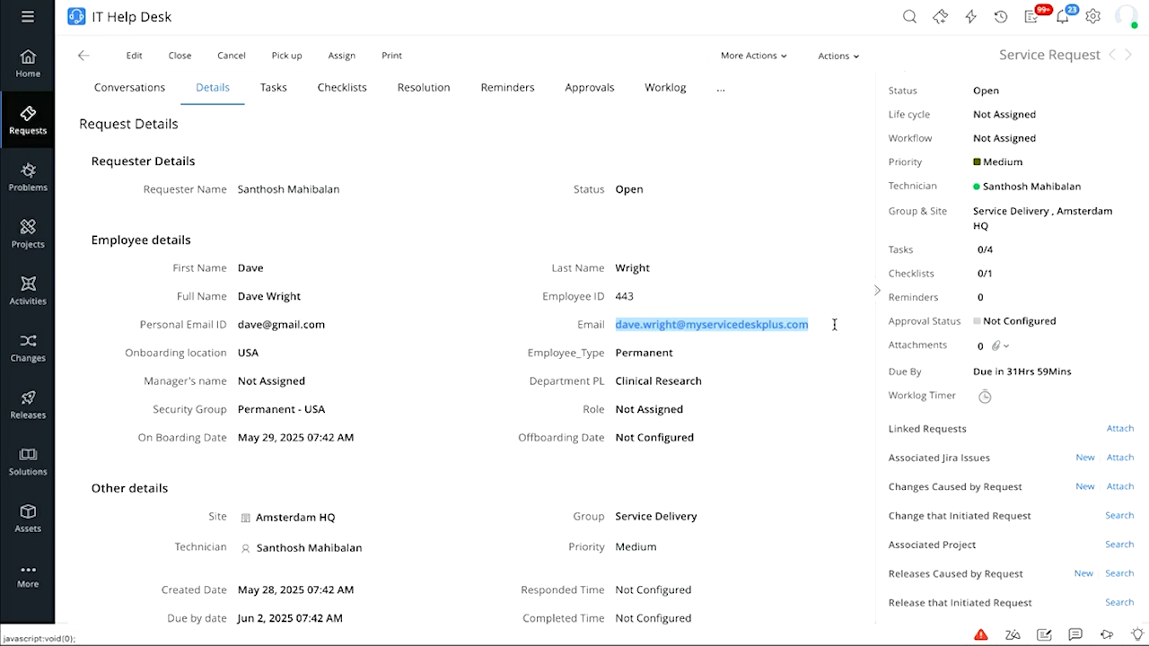
left_click(803, 356)
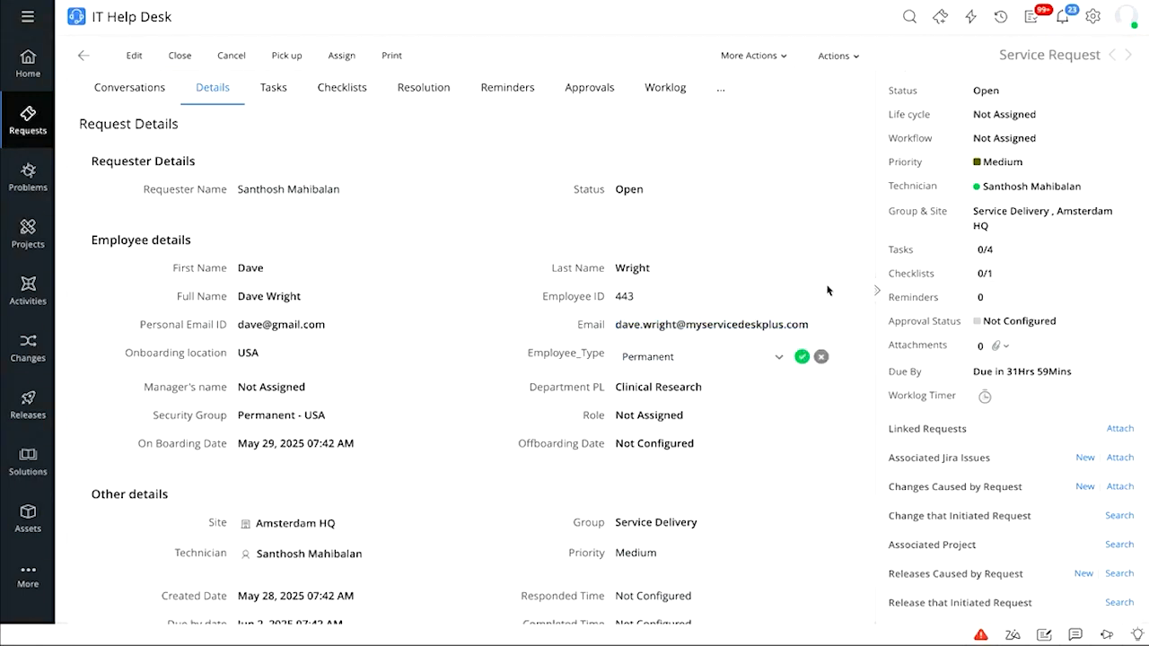
left_click(817, 361)
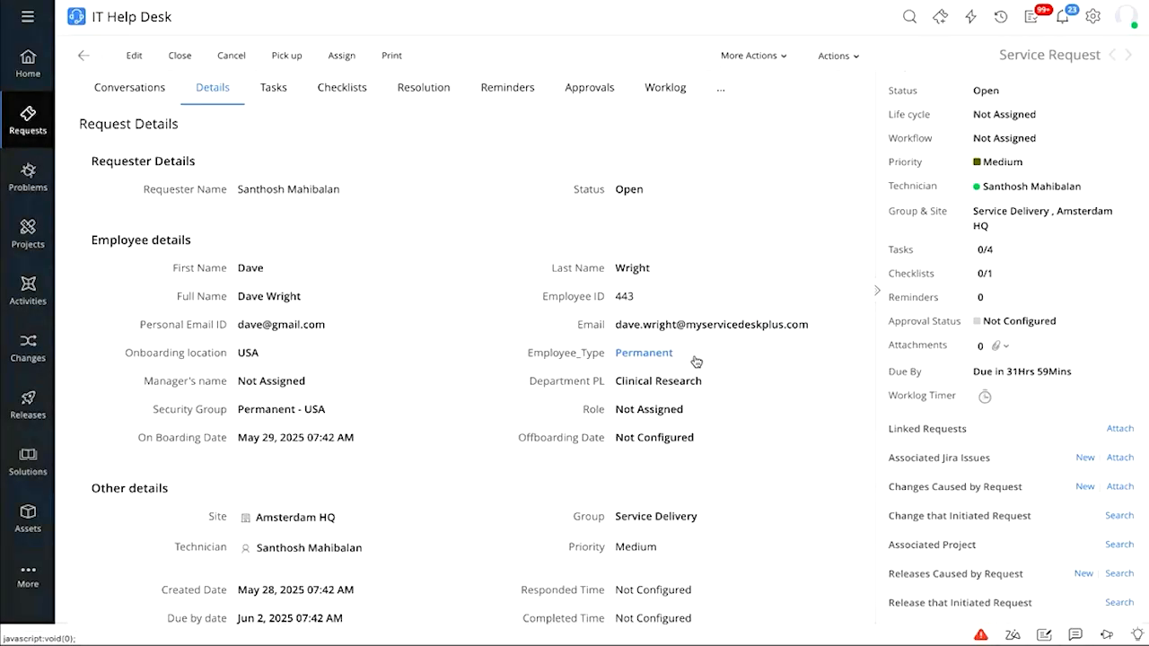
left_click_drag(151, 411, 336, 408)
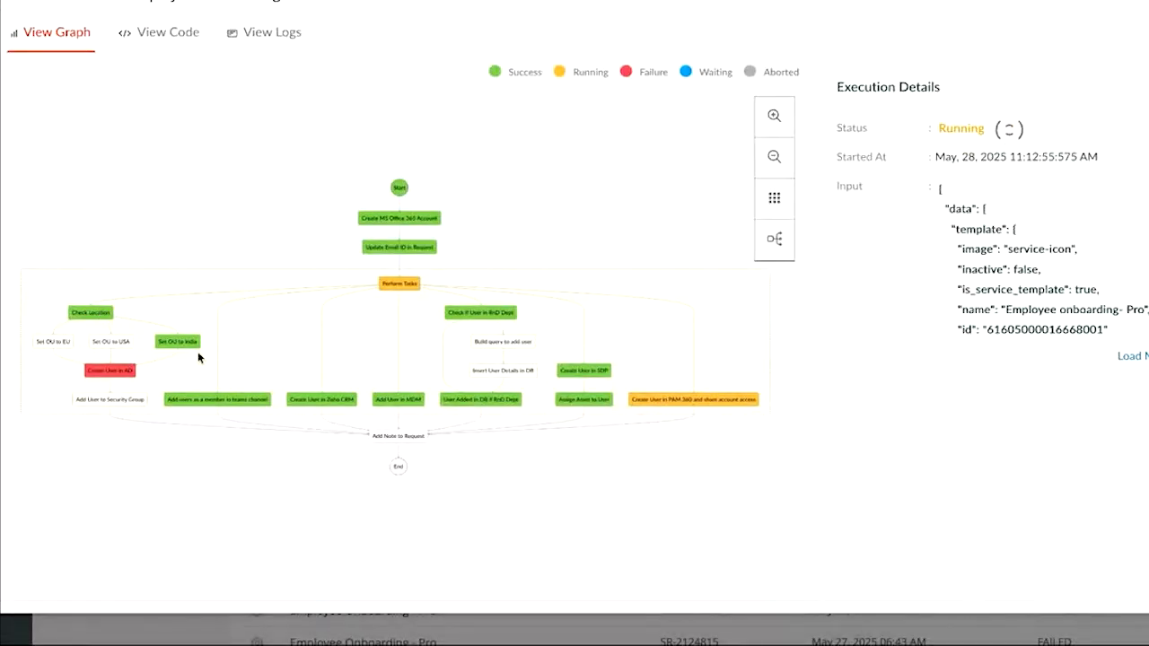
scroll(184, 356, "down", 1)
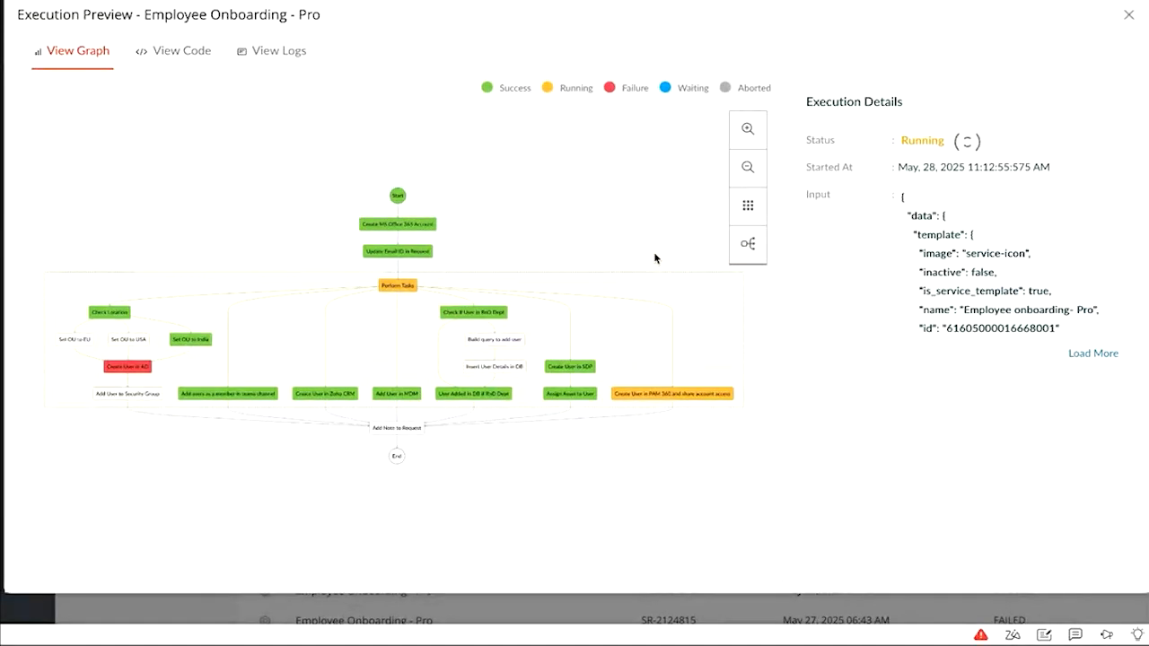
Scroll through the onboarding run's View Code JSON definition
left_click(199, 54)
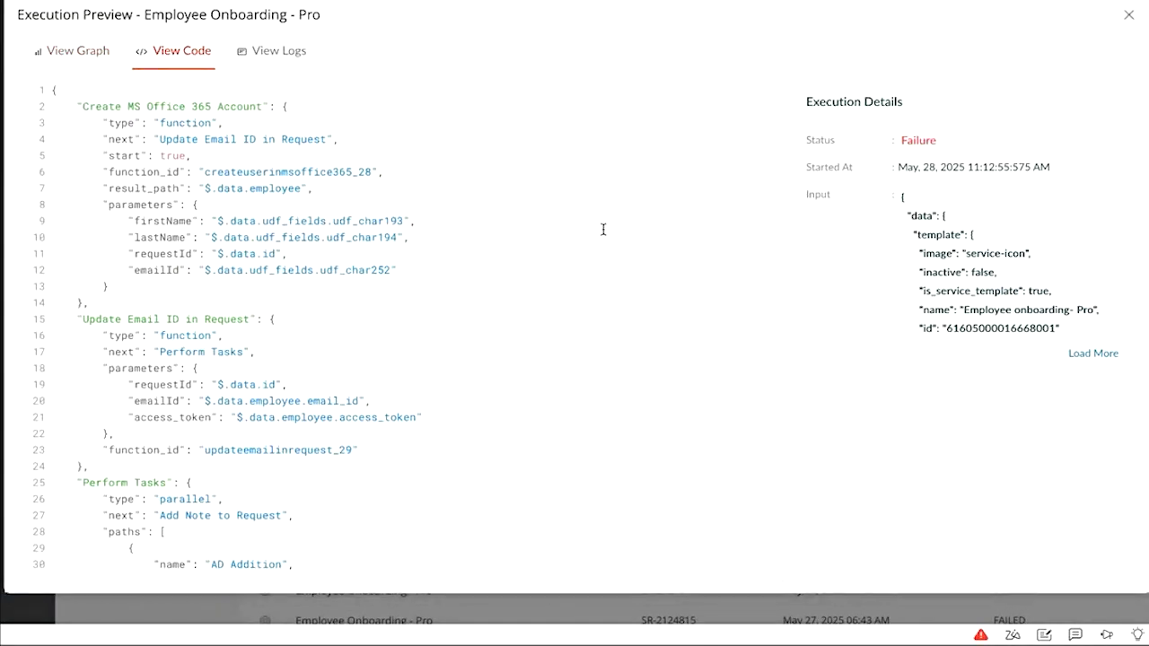
scroll(604, 230, "down", 20)
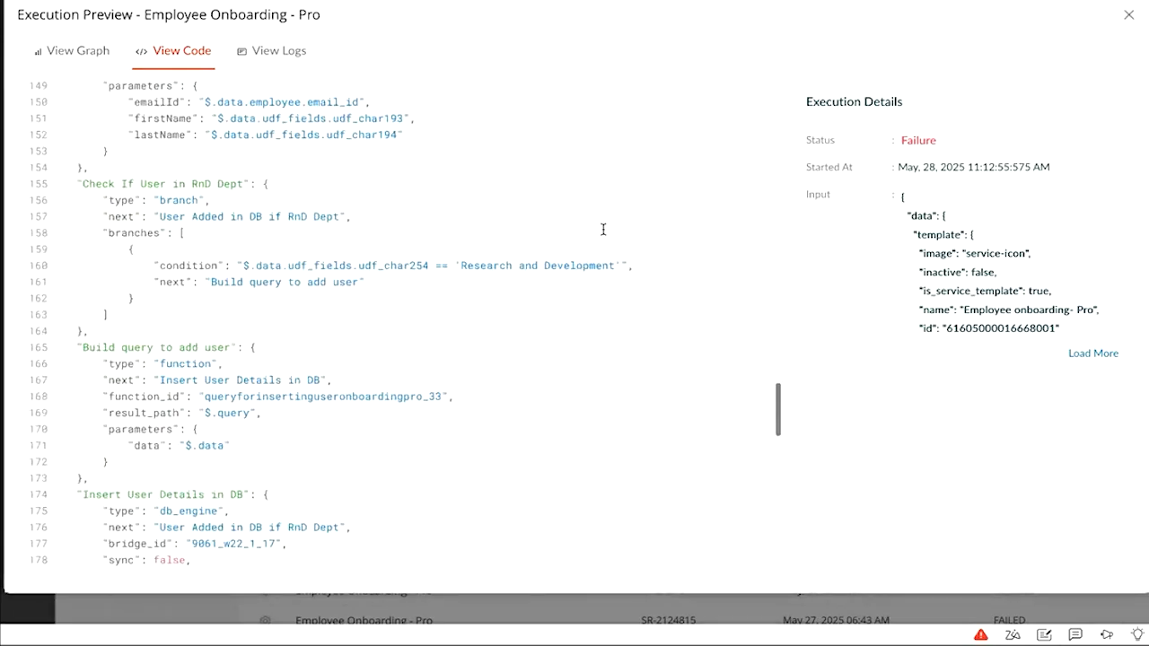
scroll(604, 230, "up", 20)
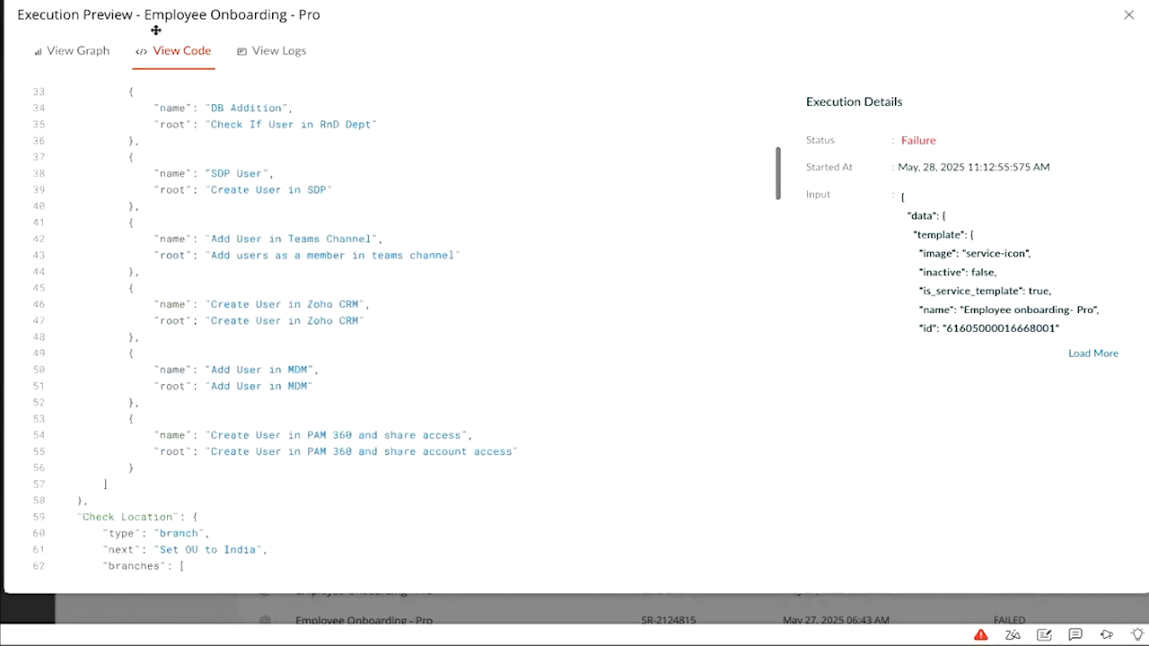
Review the run's step-by-step logs, then close the Execution Preview
left_click(287, 54)
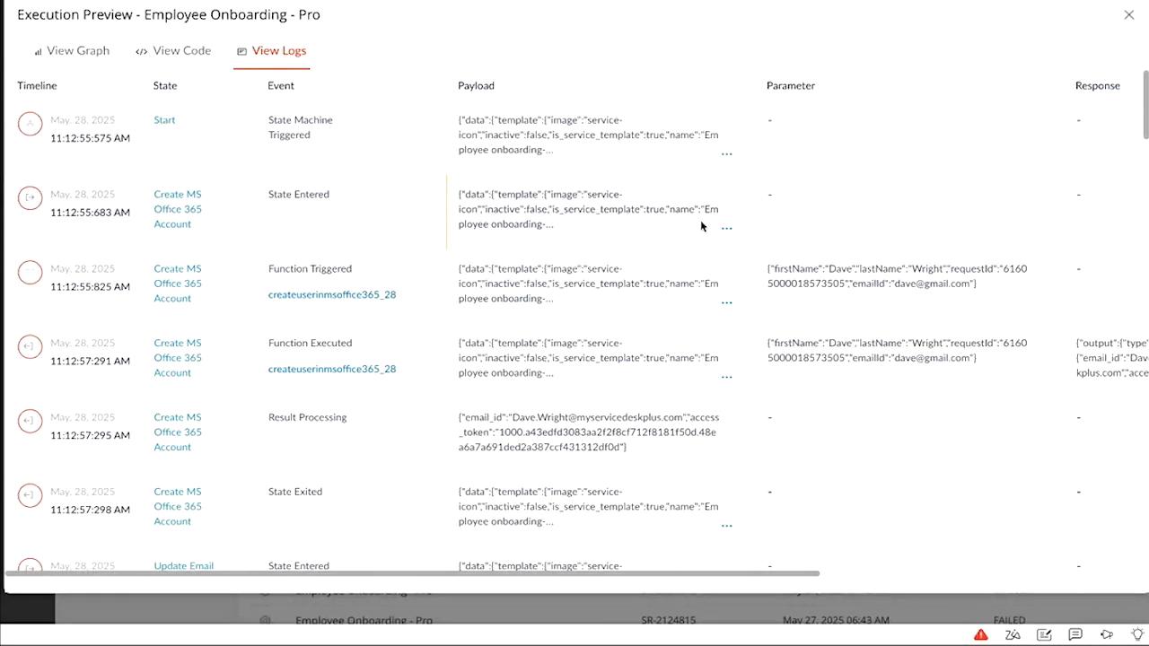
scroll(701, 225, "down", 3)
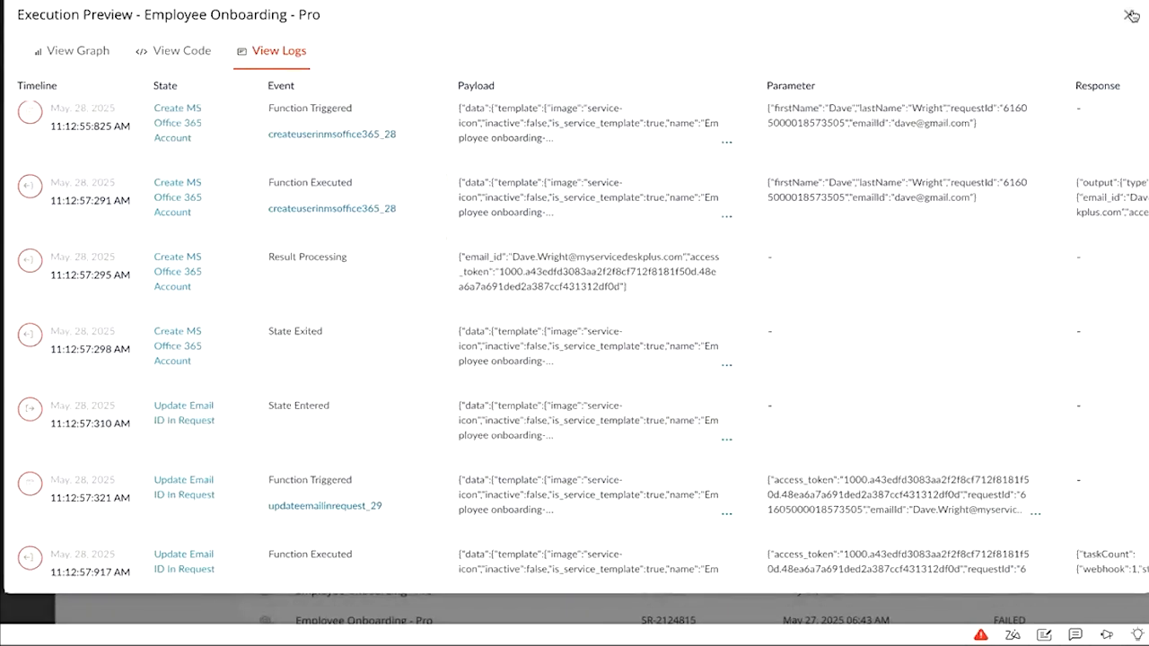
left_click(1130, 15)
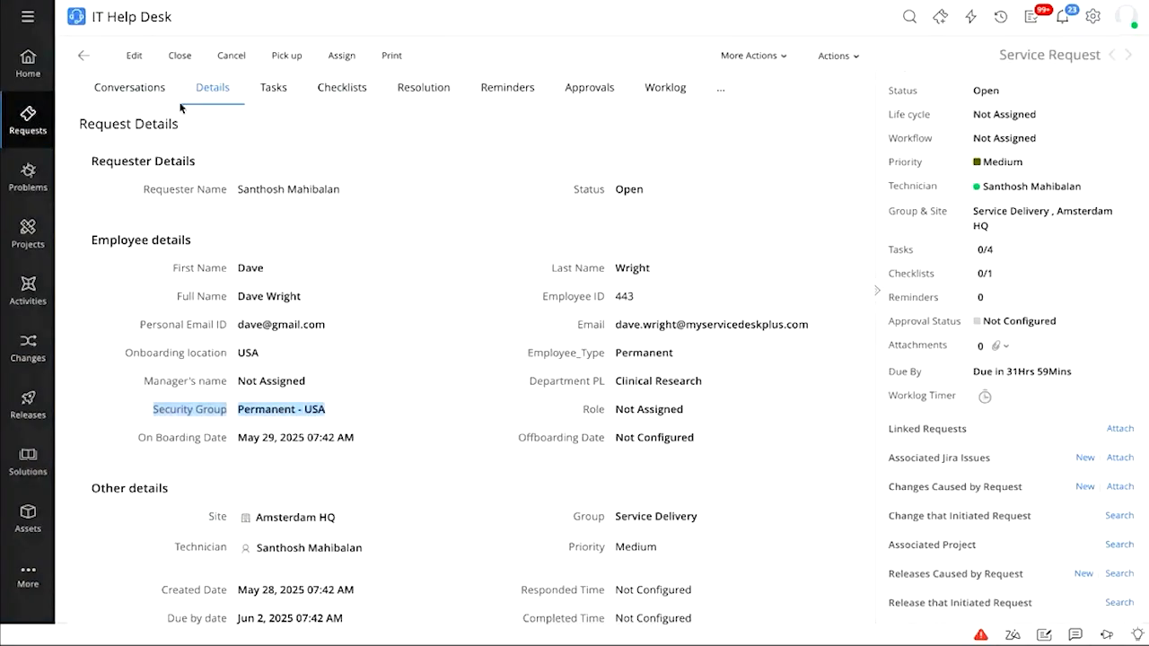
Go back to All Requests and open the earlier May 27 Employee onboarding request
key("alt+Left")
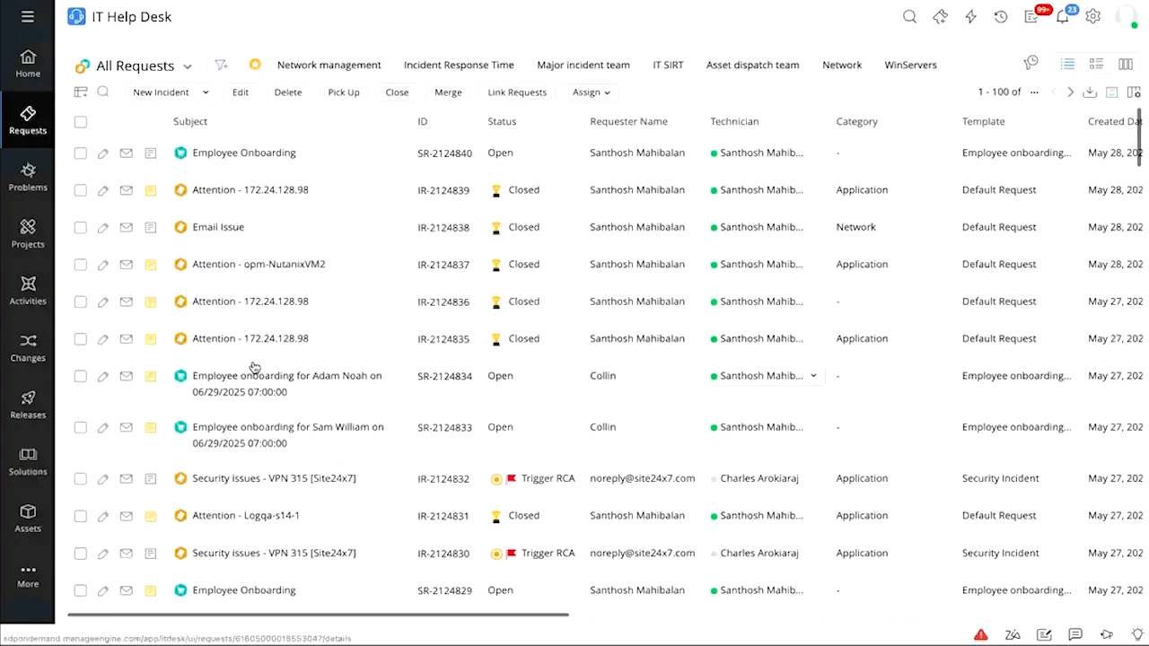
scroll(283, 281, "down", 1)
scroll(283, 281, "down", 2)
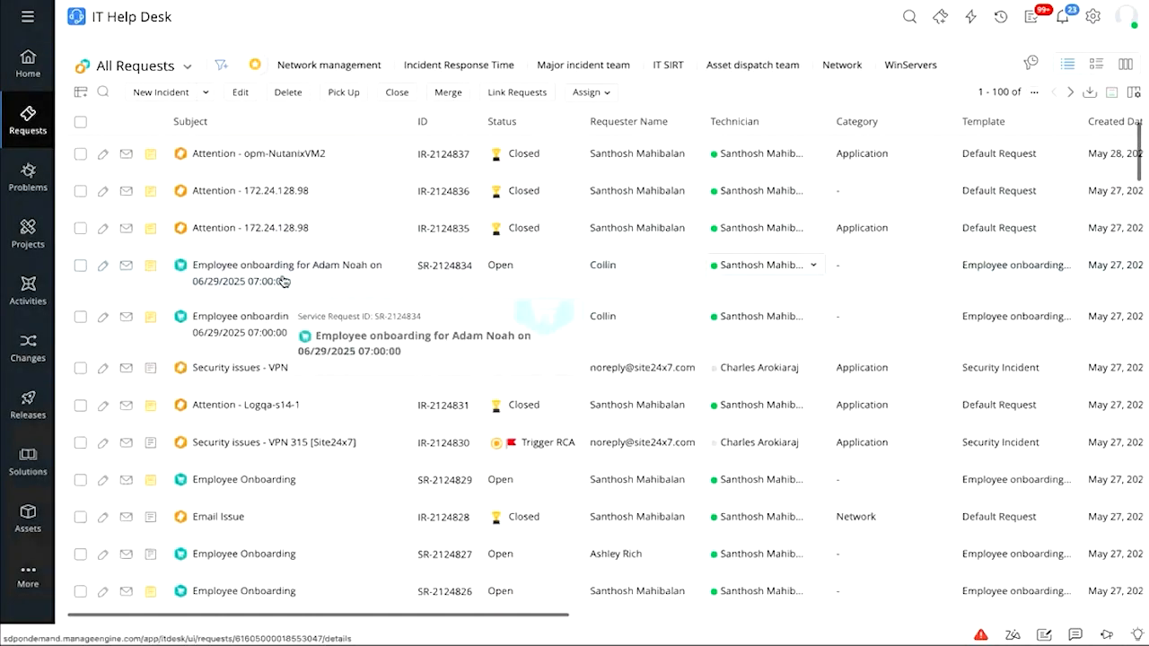
left_click(283, 281)
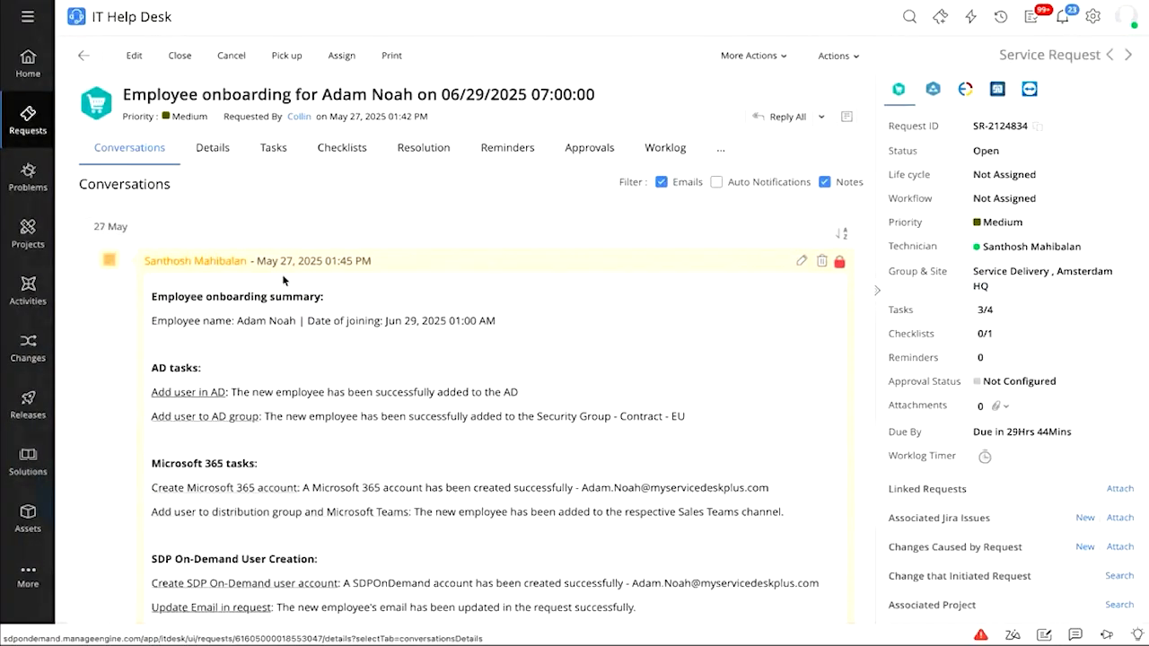
Read through the circuit's onboarding summary note, highlighting the Add user in AD and AD group tasks
scroll(283, 281, "down", 3)
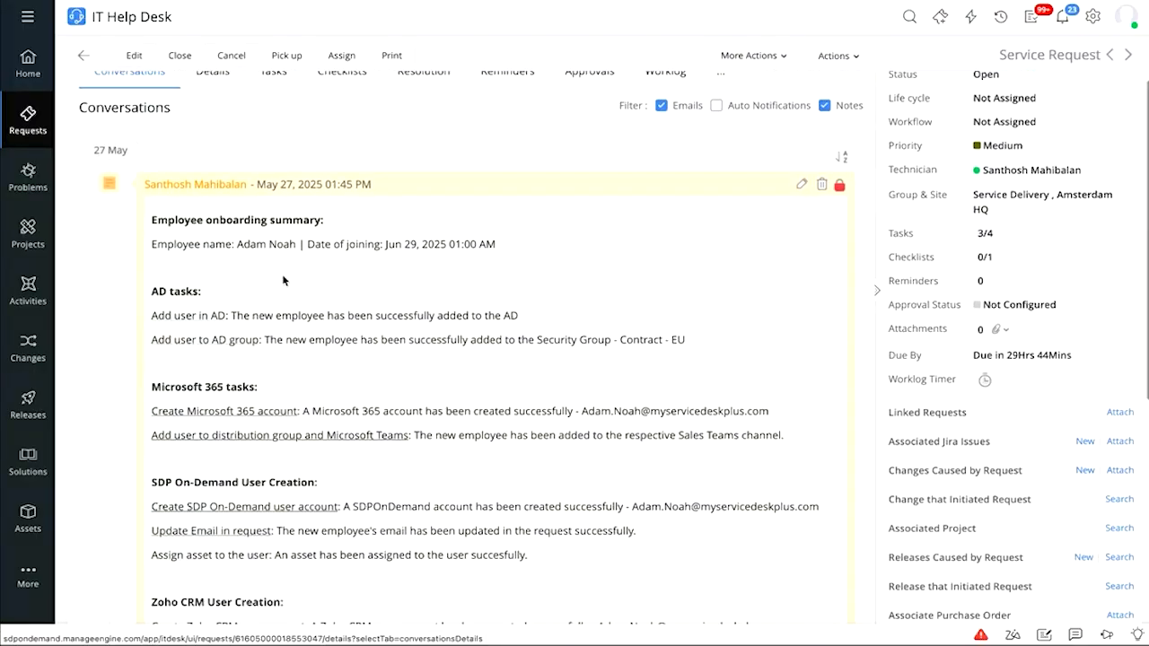
scroll(282, 281, "down", 2)
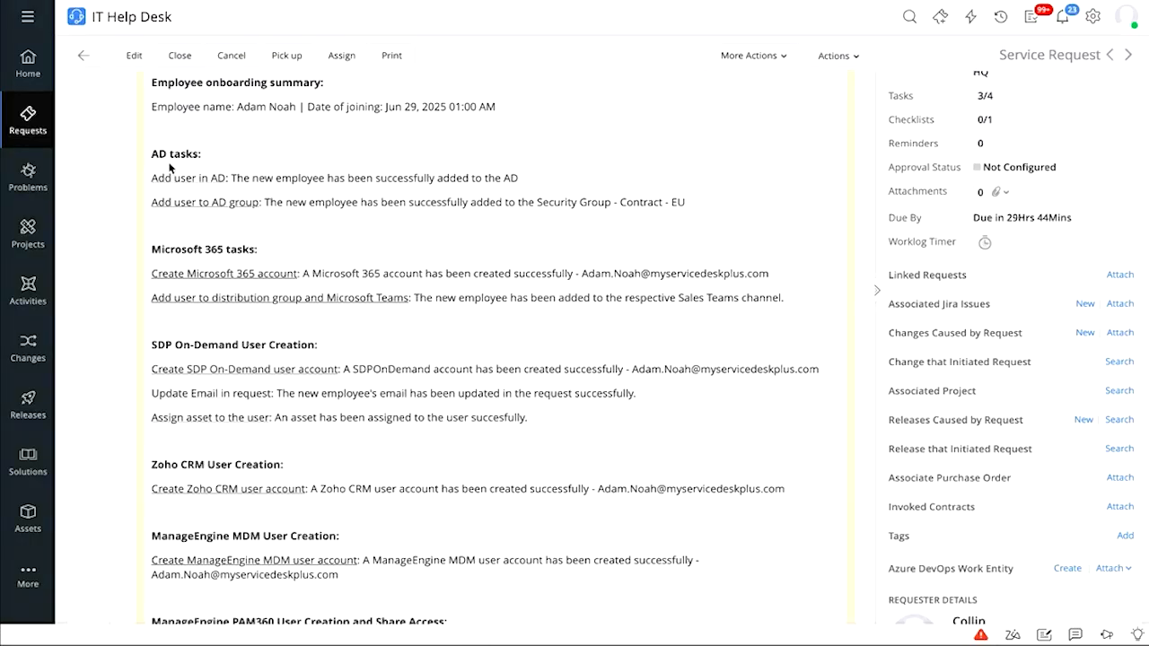
left_click_drag(172, 178, 224, 177)
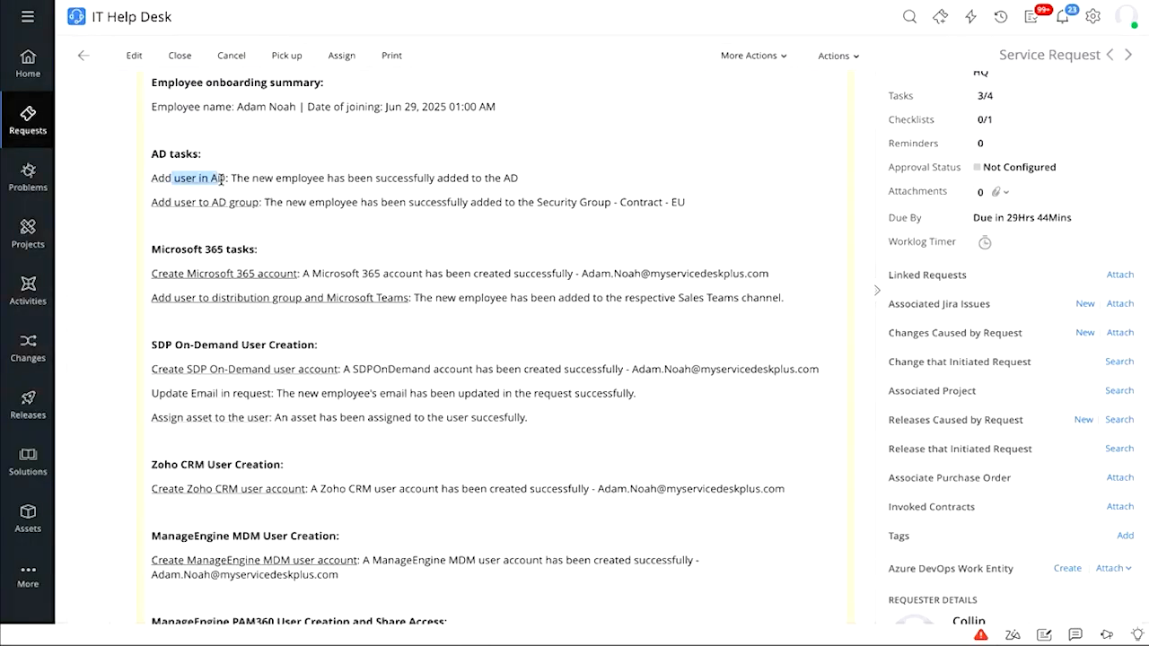
left_click_drag(164, 202, 232, 204)
left_click(266, 237)
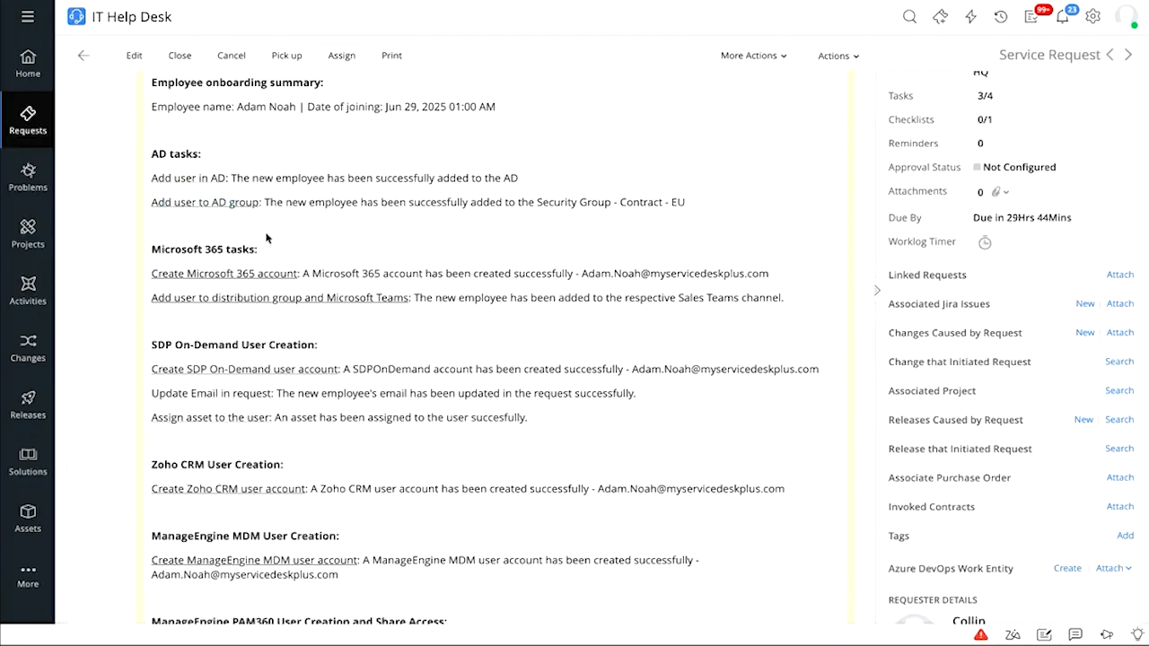
scroll(266, 237, "down", 1)
scroll(261, 251, "down", 2)
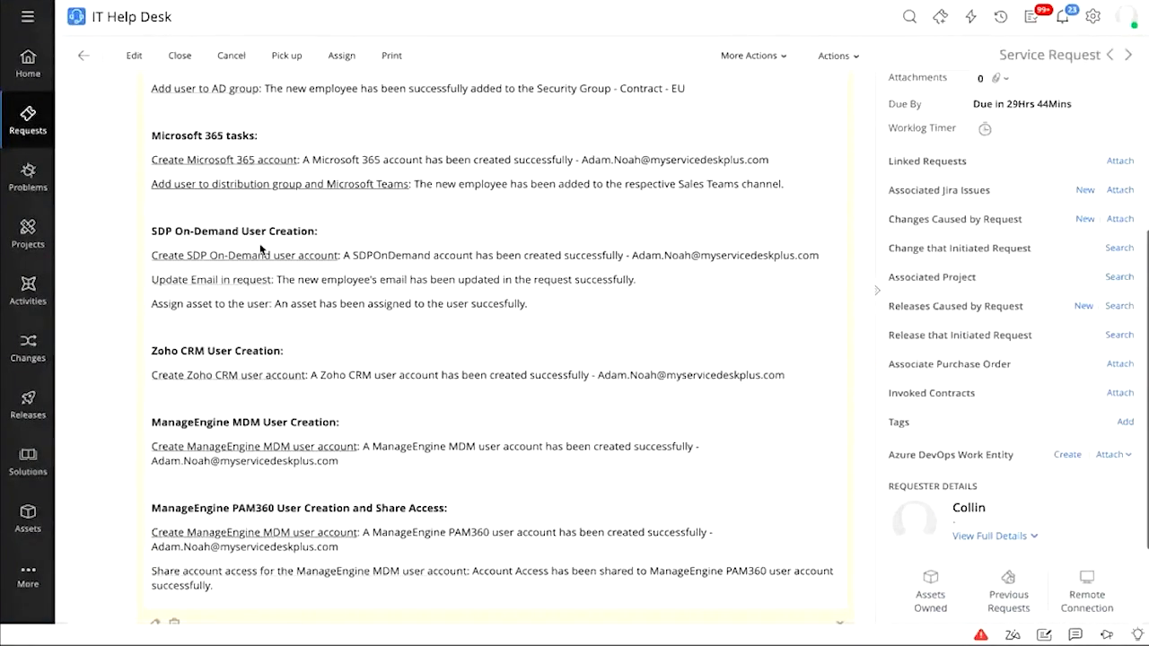
scroll(261, 248, "down", 3)
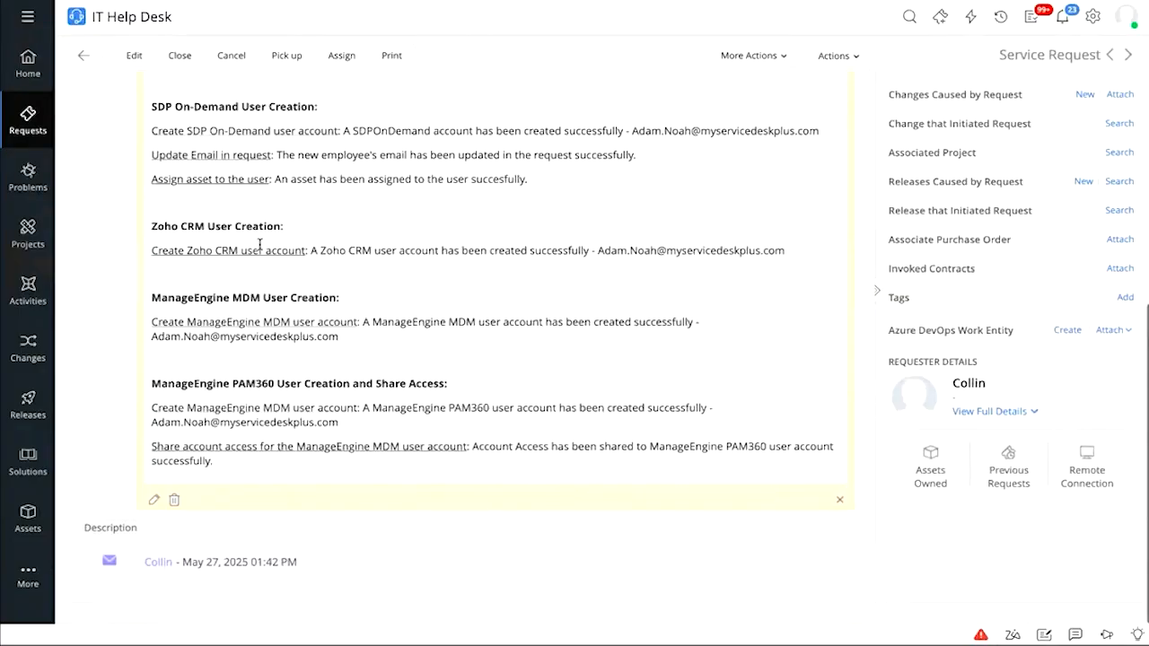
scroll(371, 289, "up", 10)
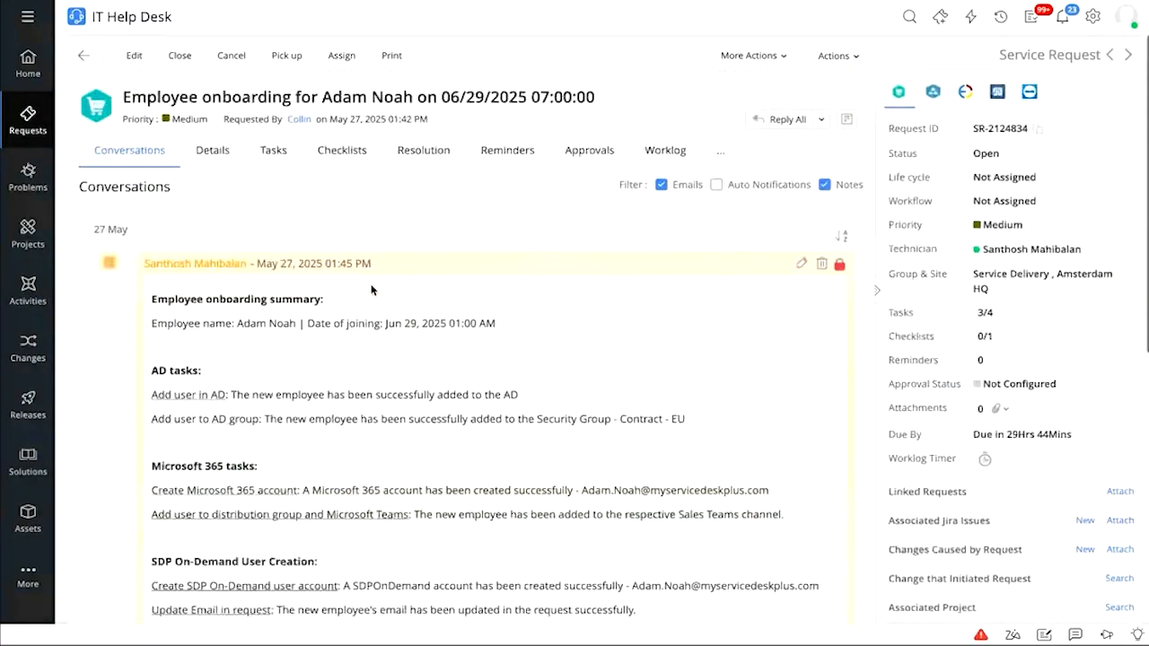